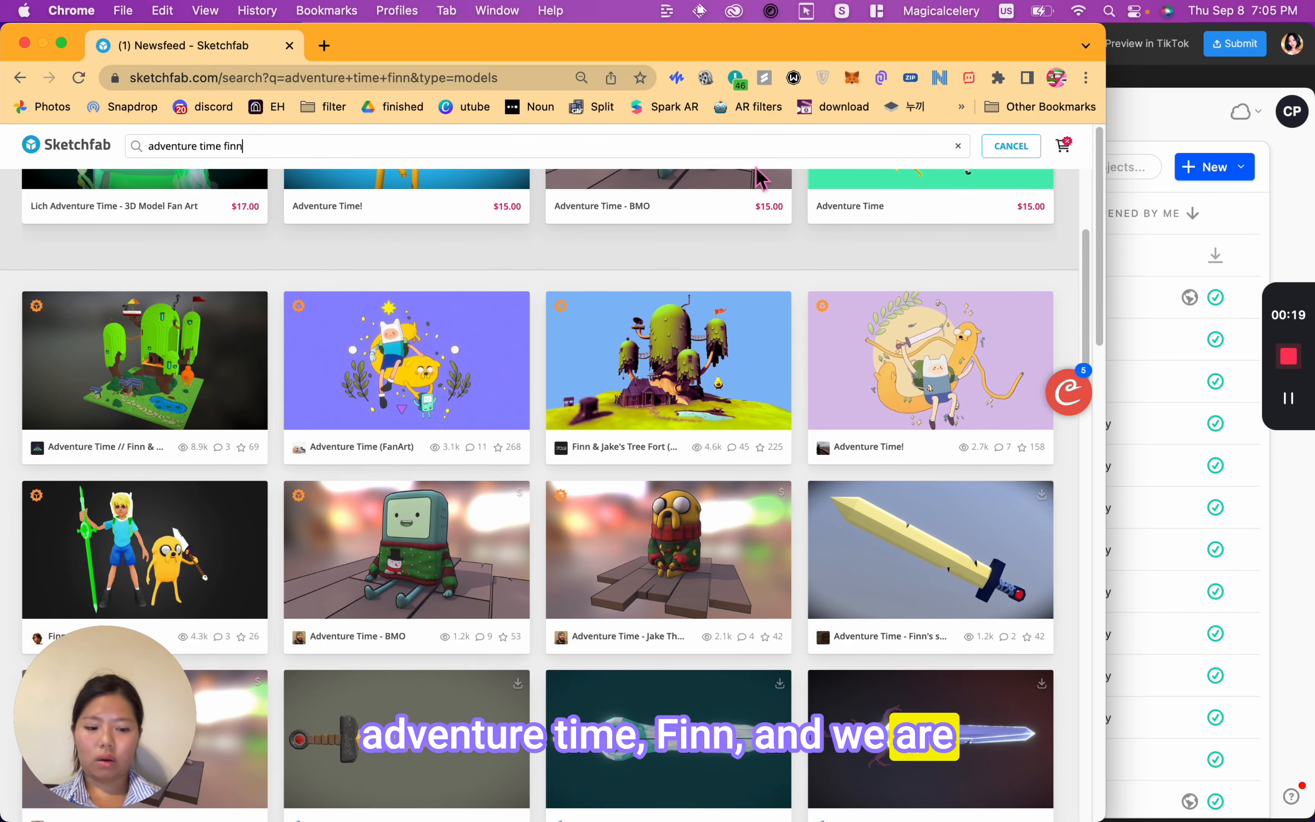
Open the "Finn the Human (Adventure Time ^__^)" model from the search results and download it in the original OBJ format
scroll(716, 385, down, 10)
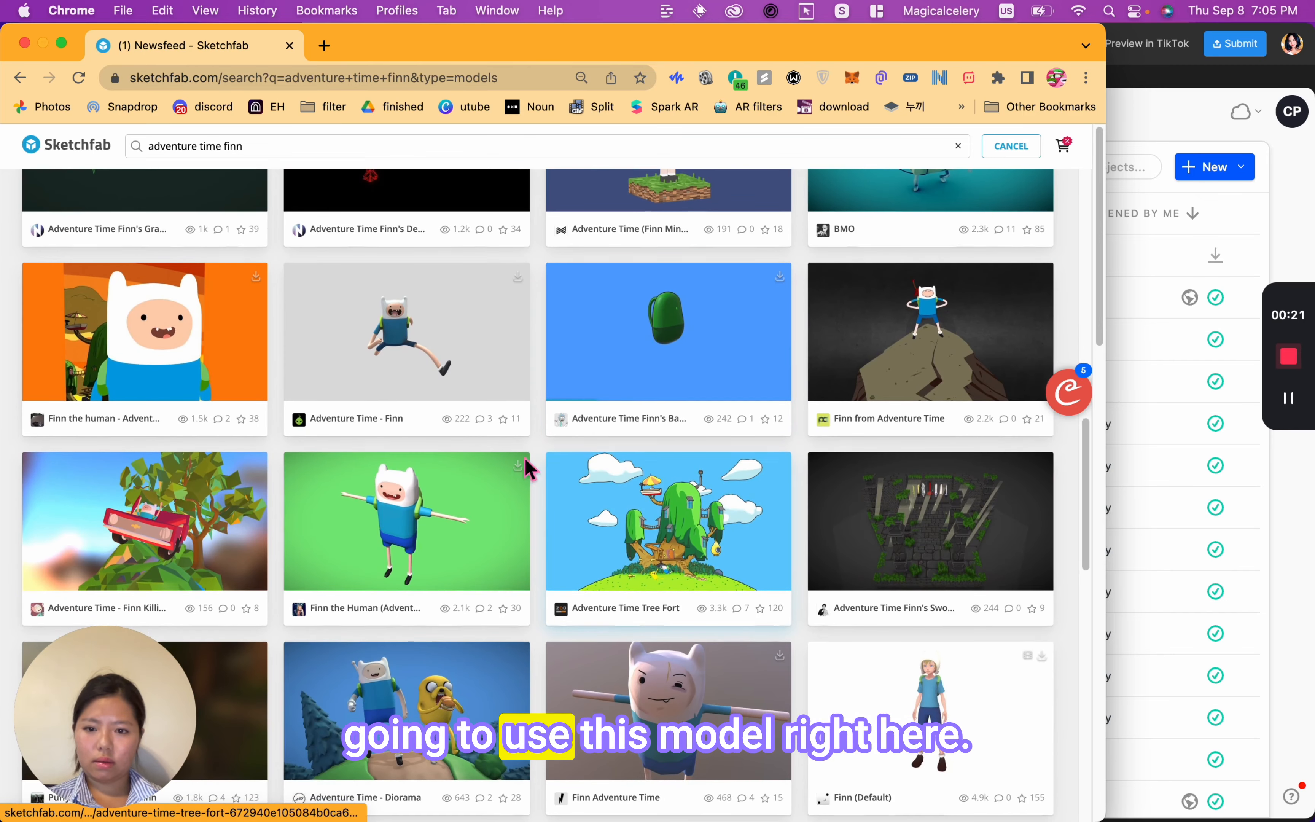
click(396, 516)
scroll(343, 591, down, 7)
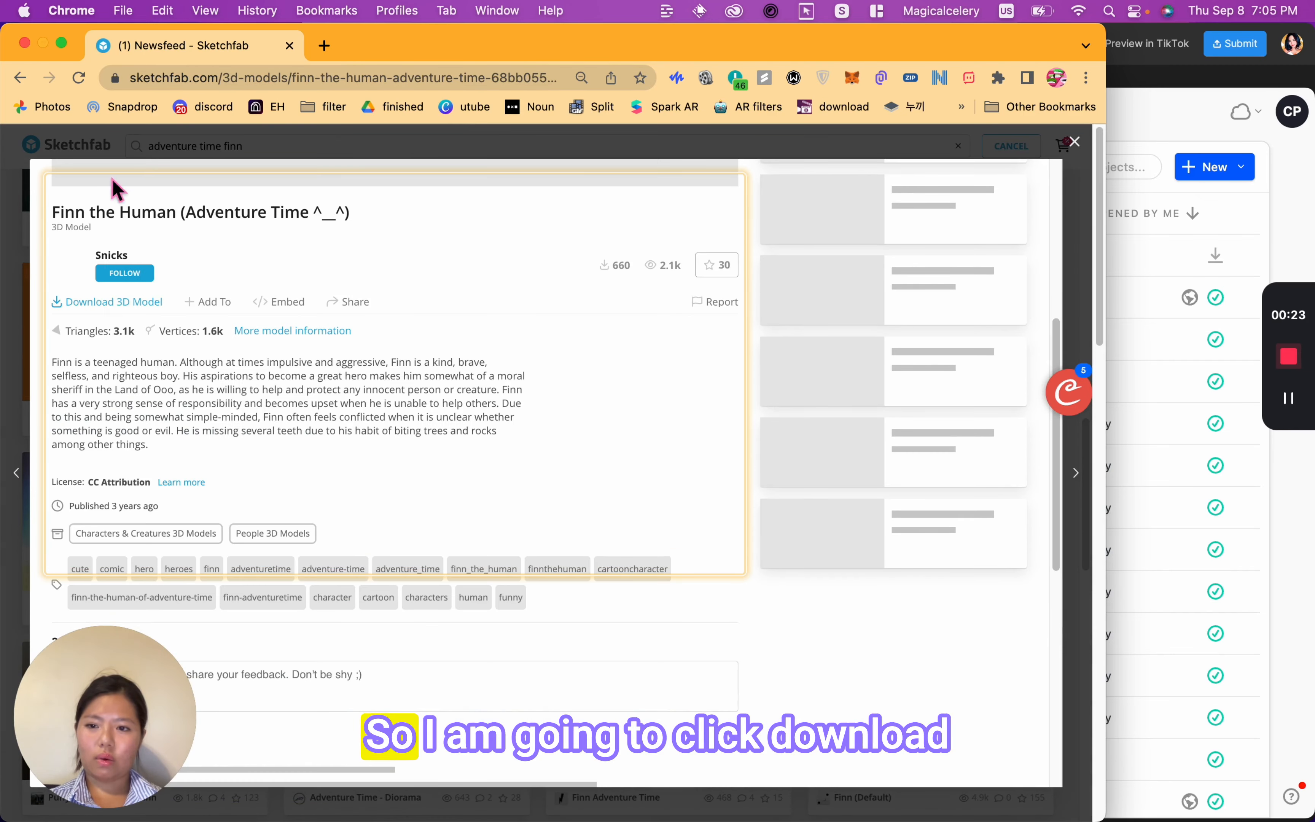
click(141, 302)
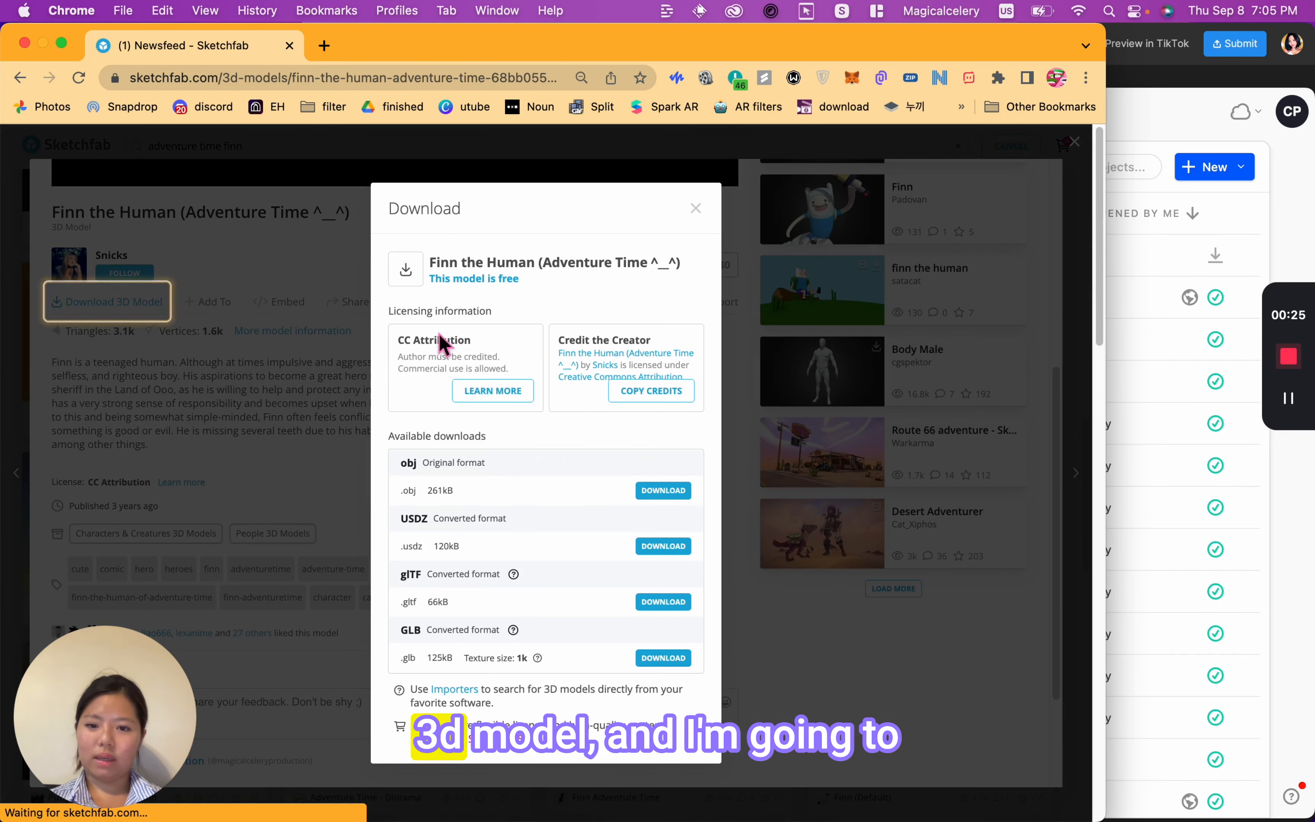
click(674, 490)
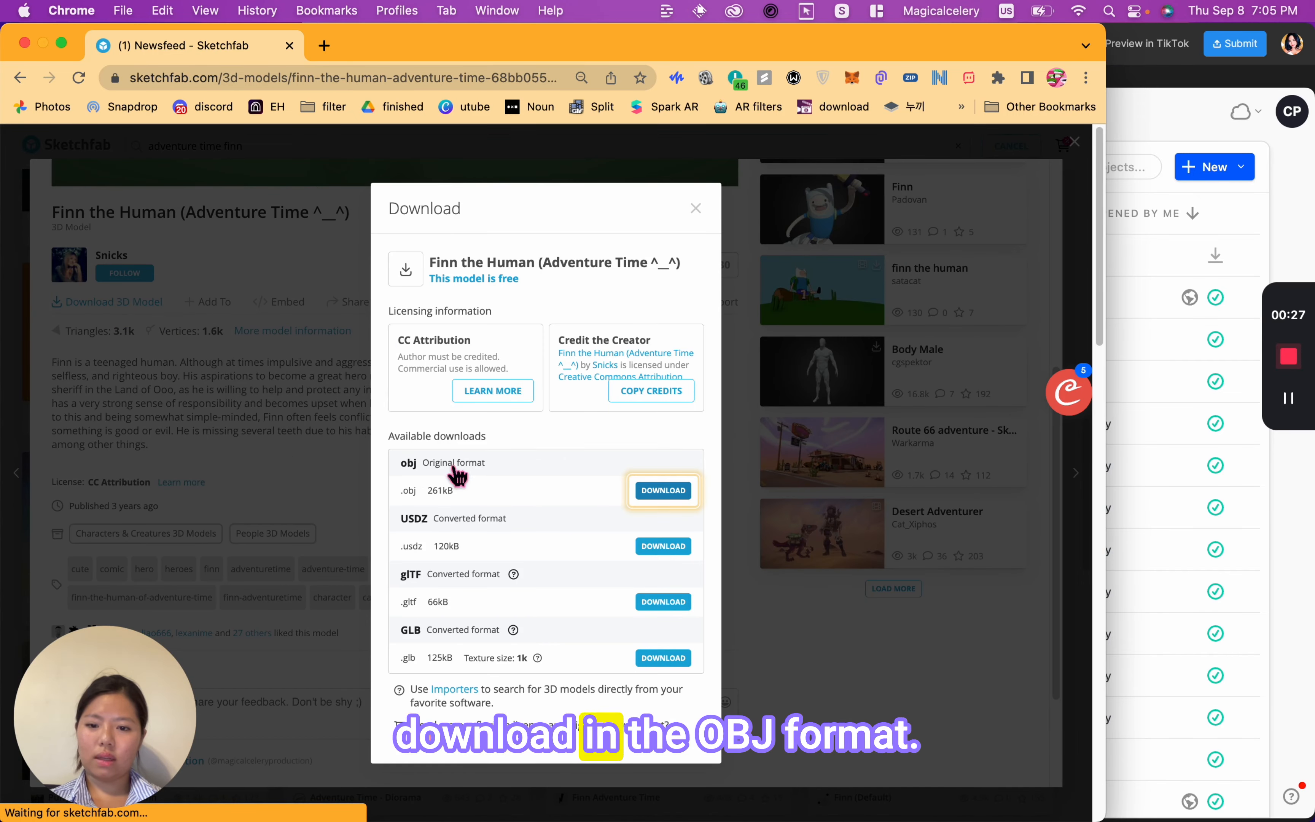
click(264, 157)
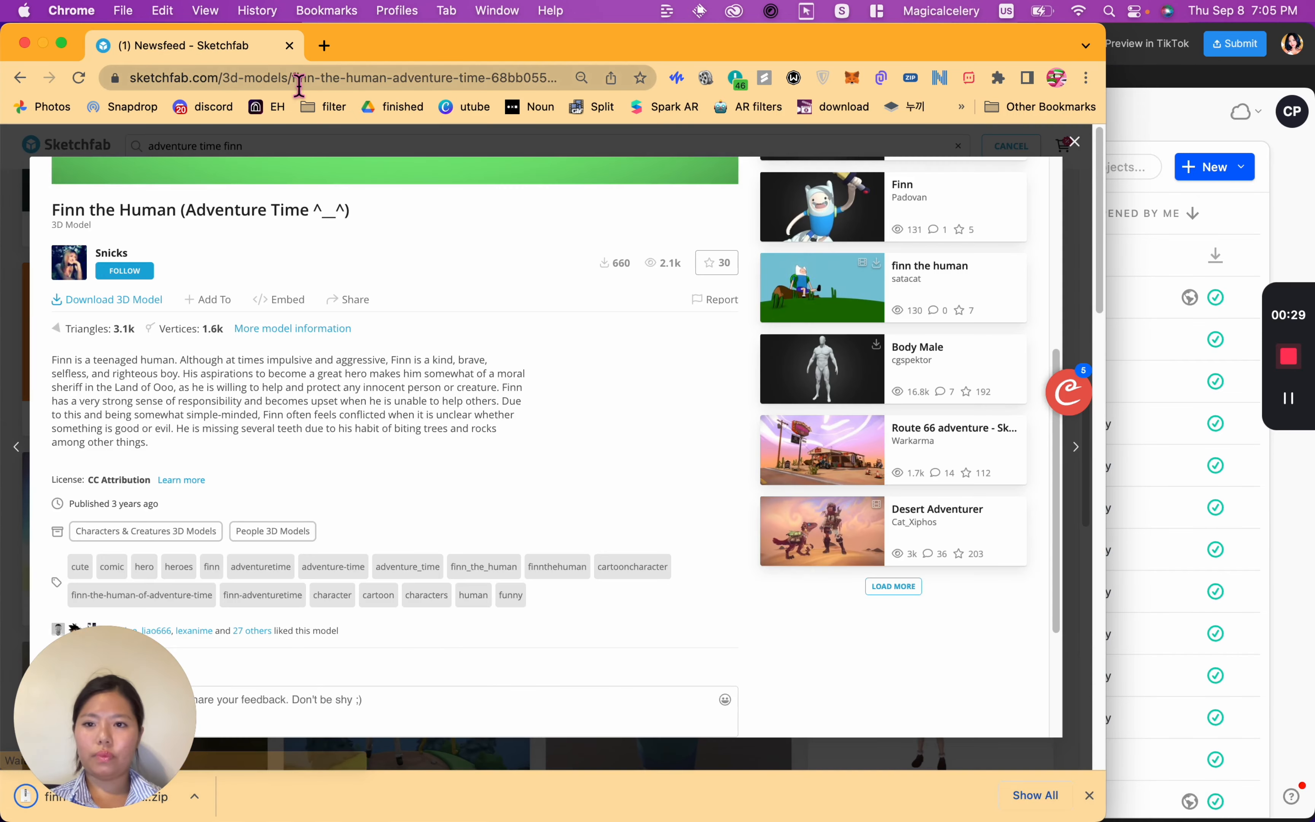
Go to the Mixamo website at mixamo.com
click(300, 79)
text(mia)
key(BackSpace)
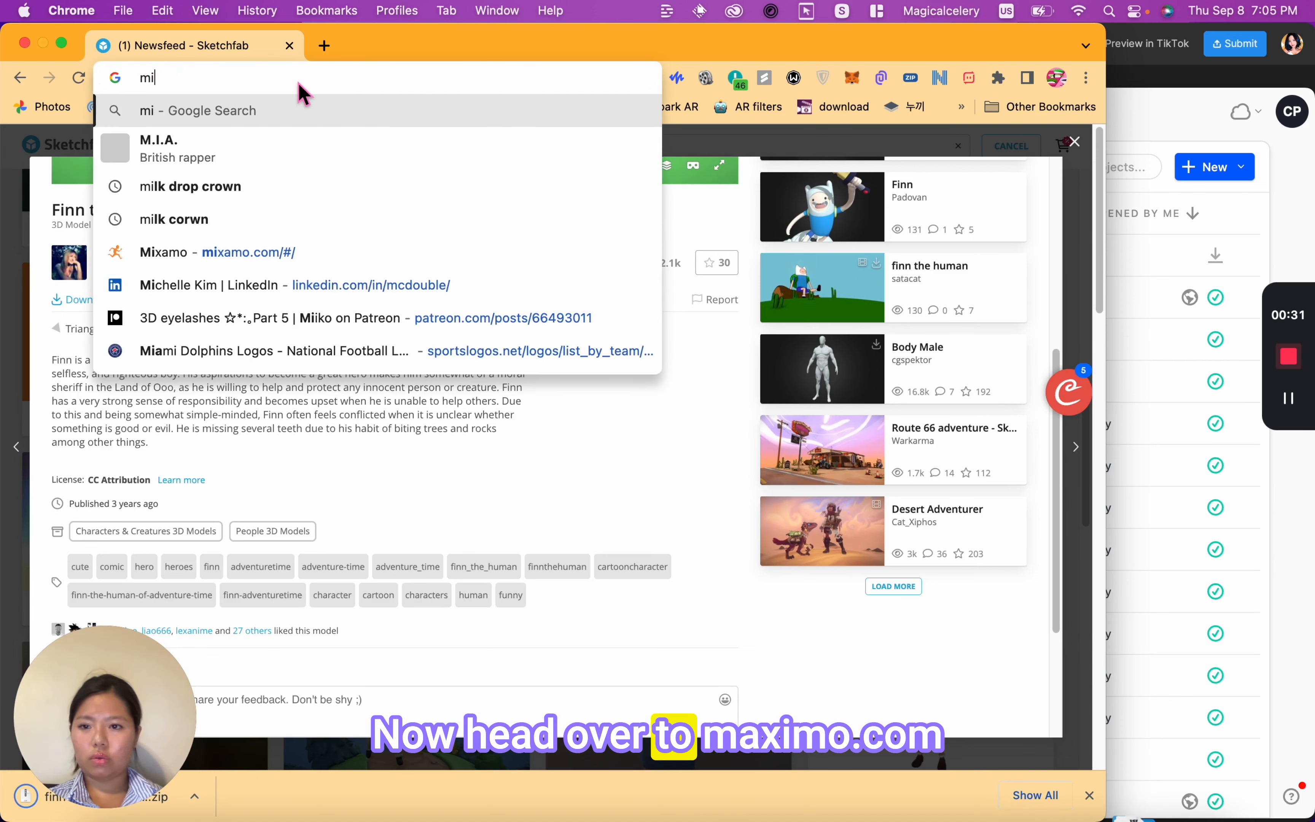
key(Down)
key(Down)
key(Down)
key(Down)
key(Down)
key(Return)
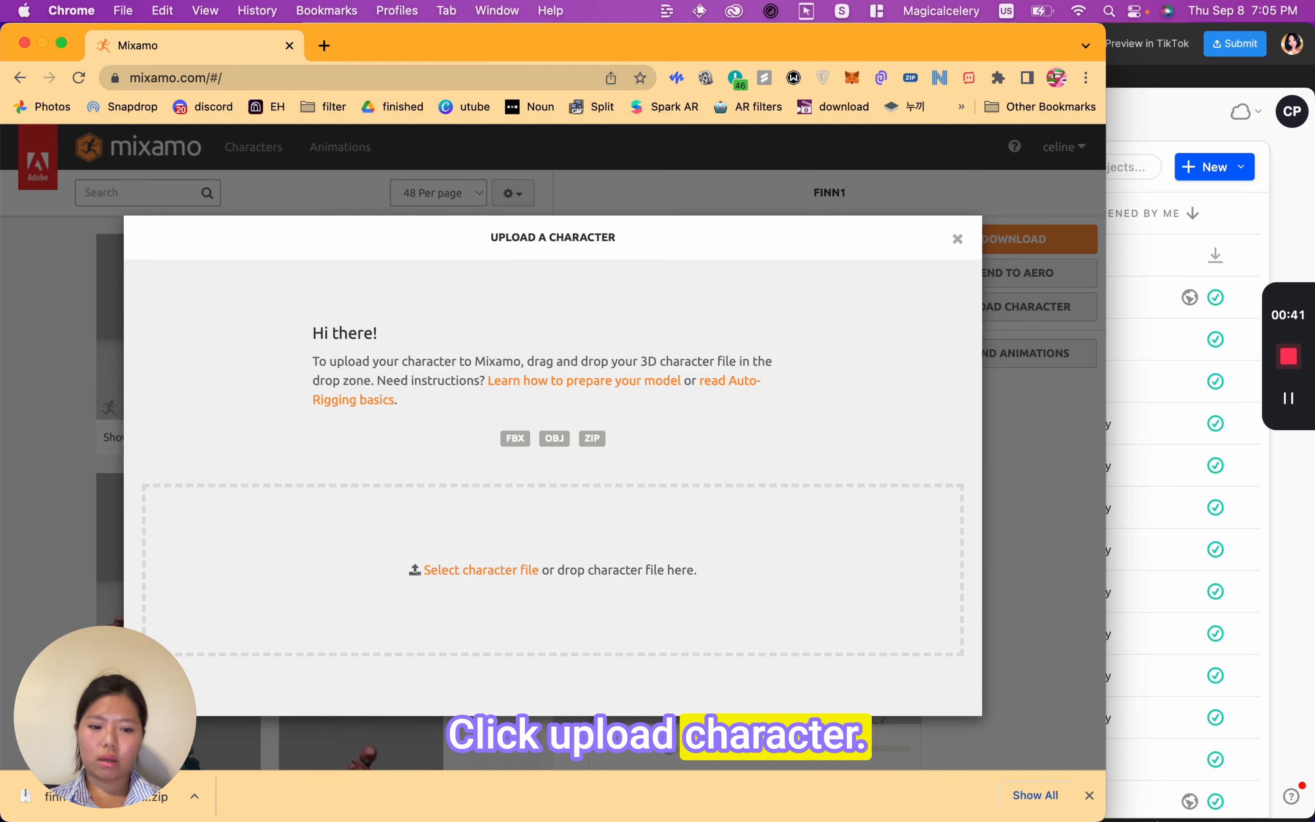
Upload finn1.obj from the source folder of the downloaded finn-the-human-adventure-time--- (3) folder as the Mixamo character
click(1140, 794)
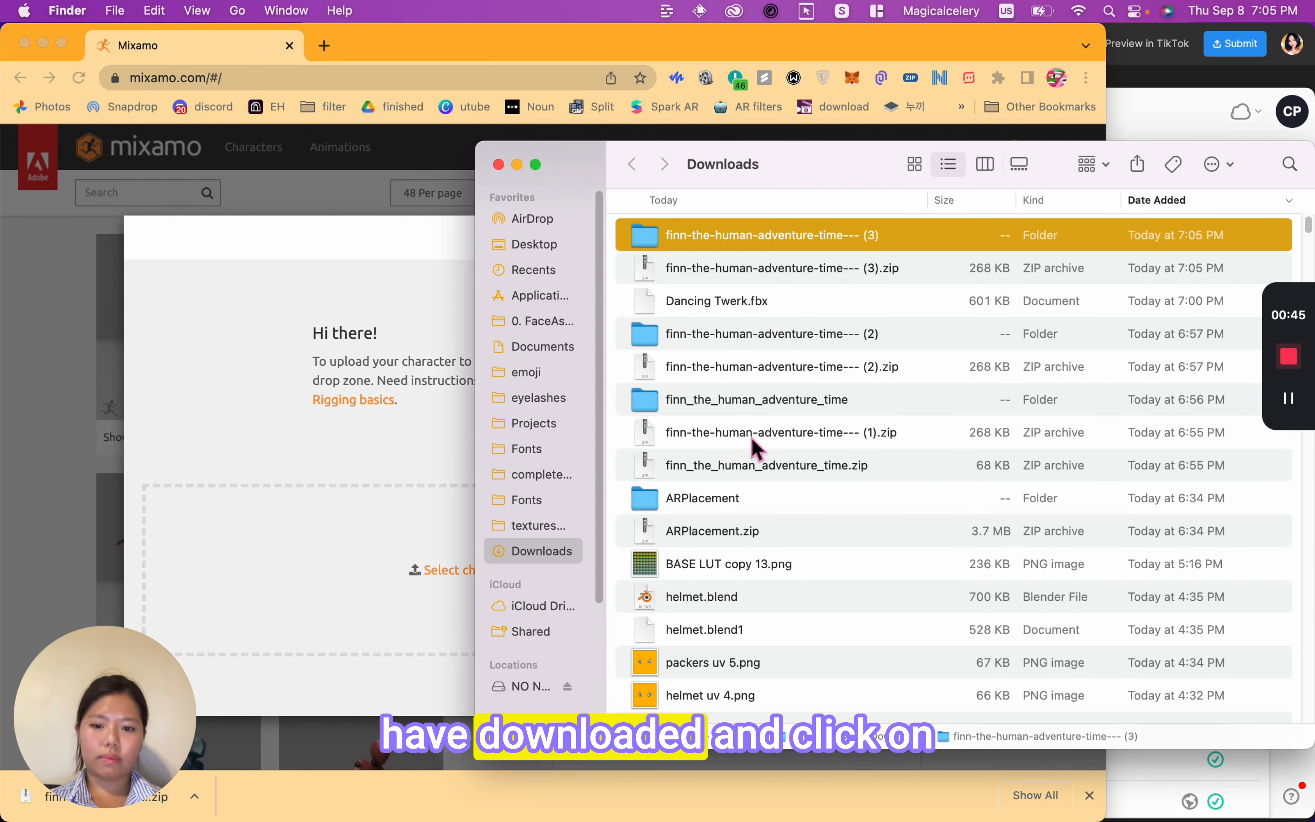
drag(758, 176, 1066, 195)
double_click(1068, 266)
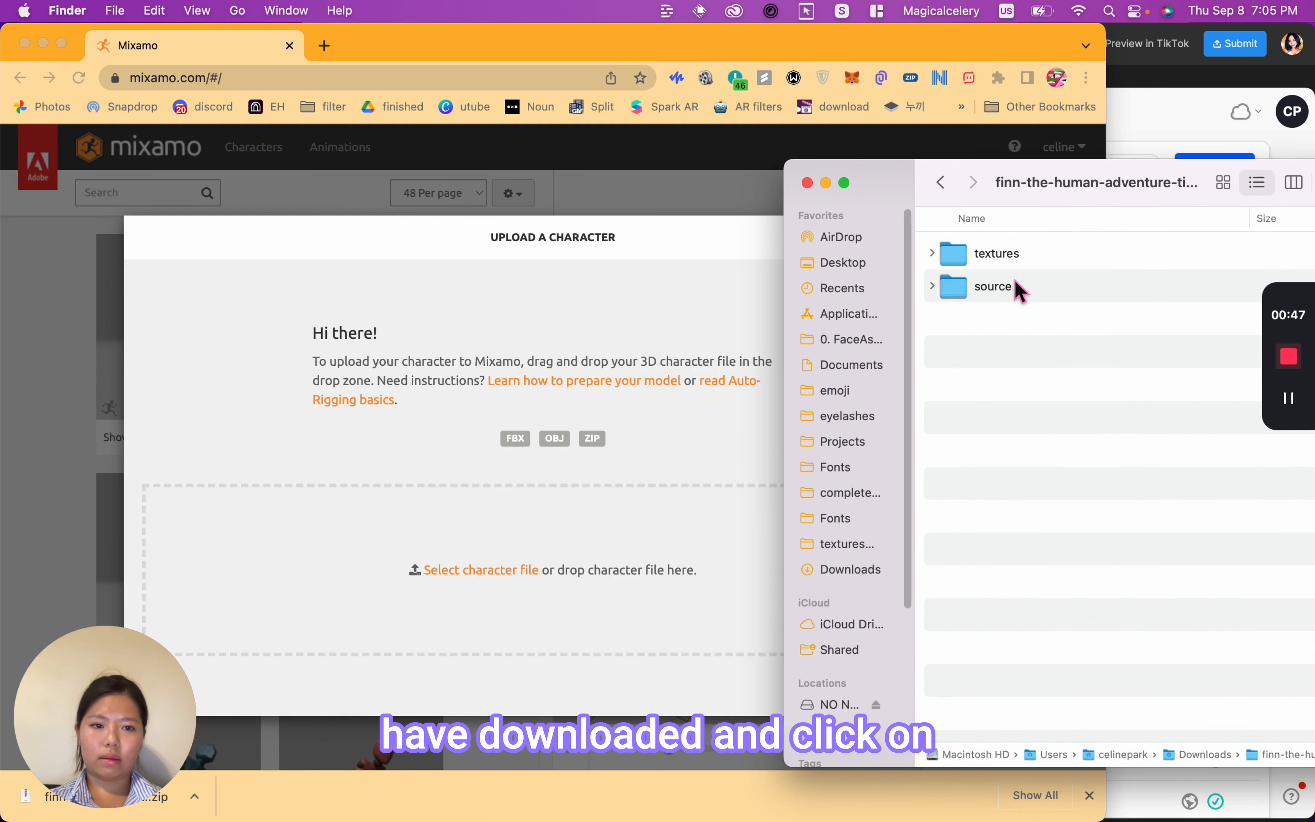
double_click(1029, 288)
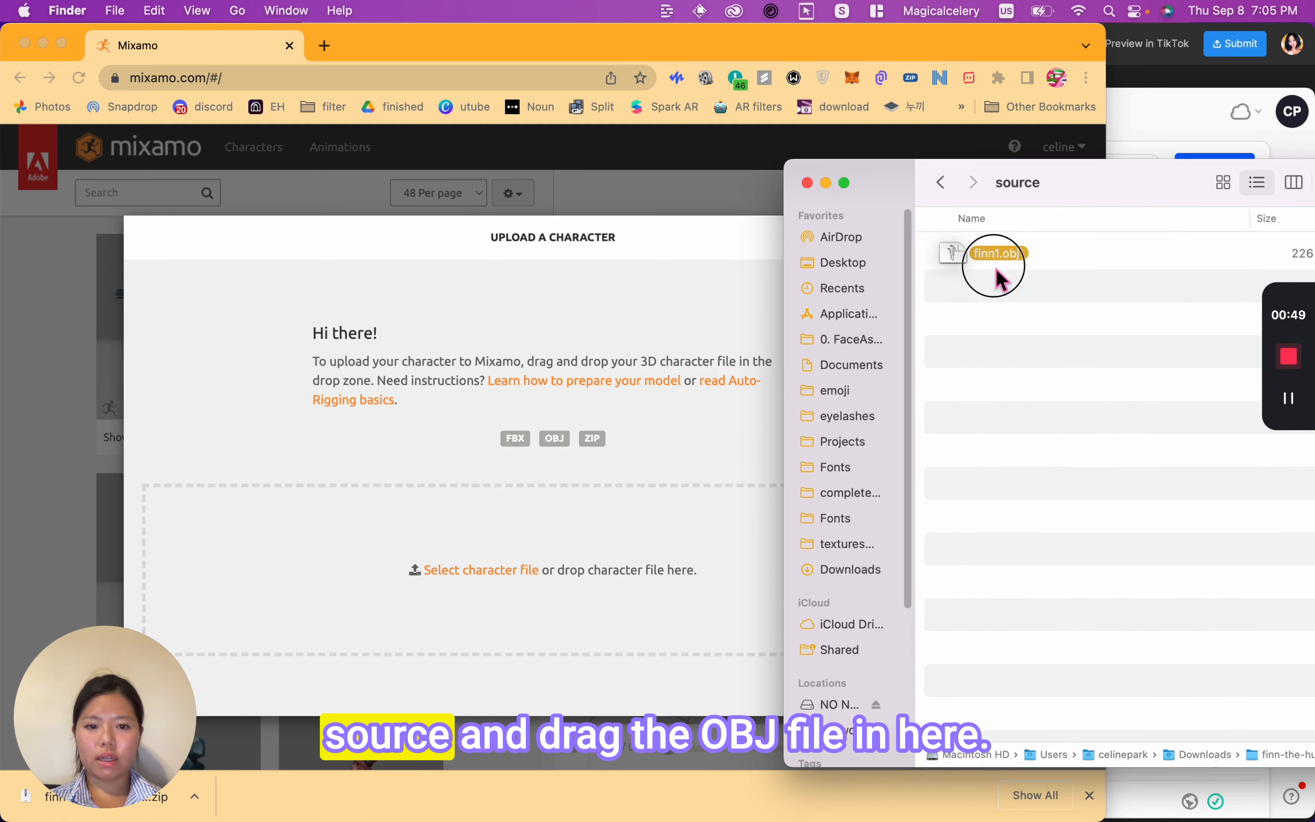
drag(1000, 278, 543, 562)
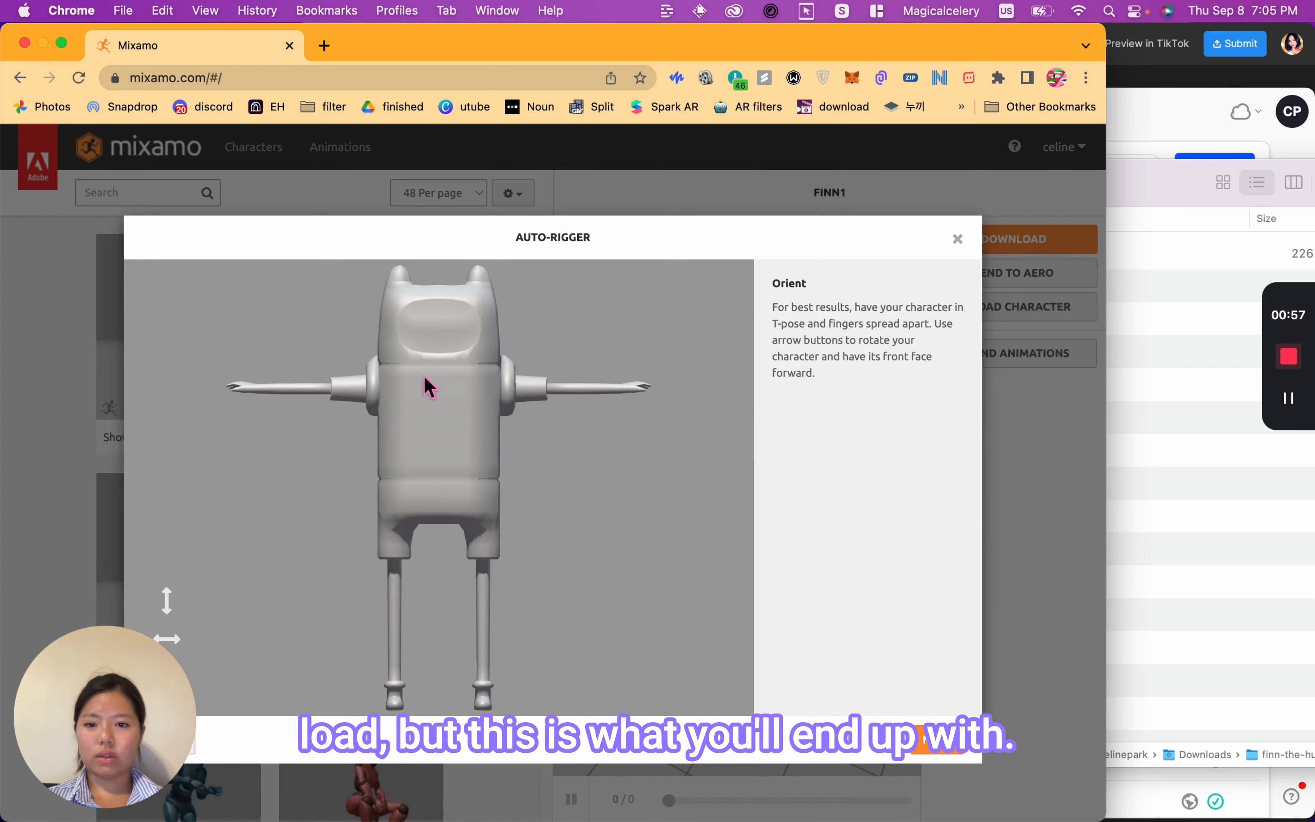
Accept the character's orientation and place the chin, wrist, elbow, knee and groin markers on the matching points of the model
drag(180, 663, 201, 475)
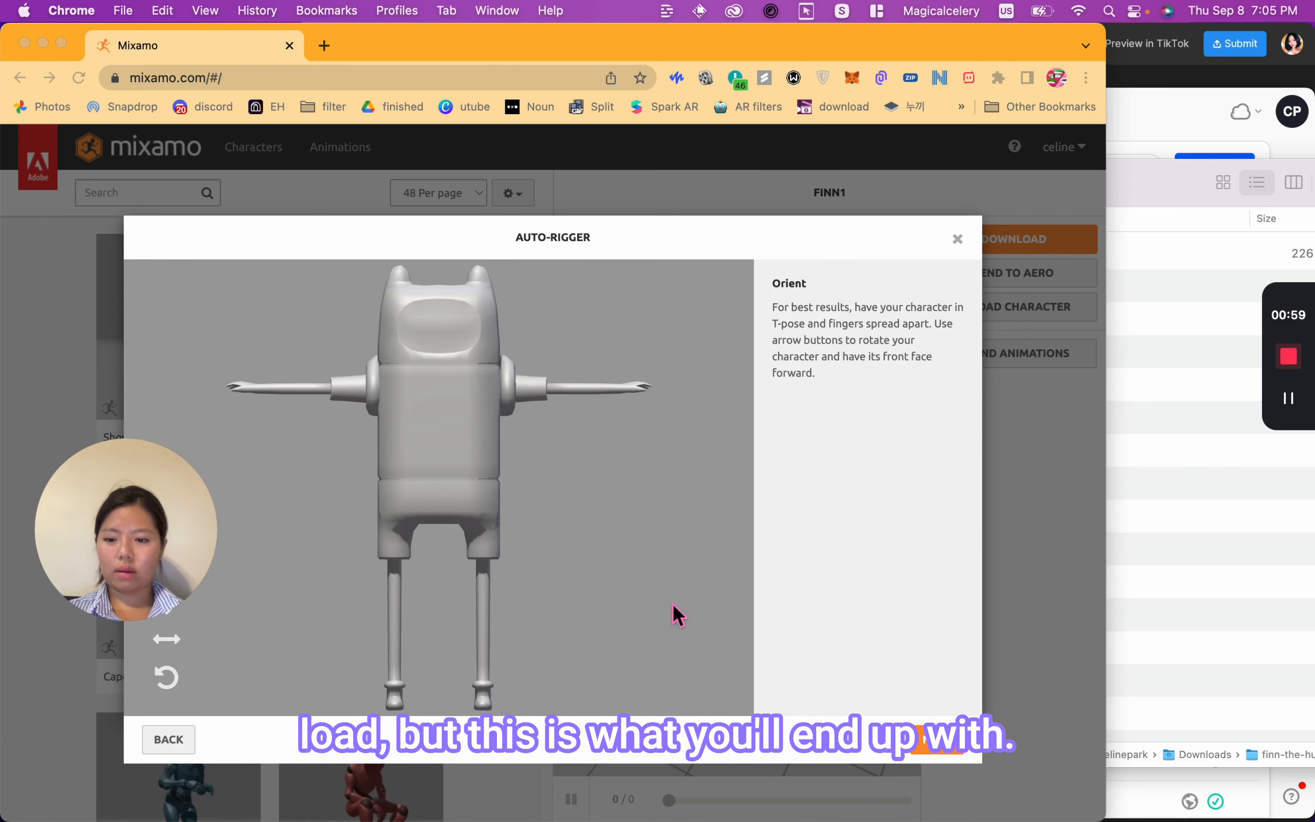
click(948, 753)
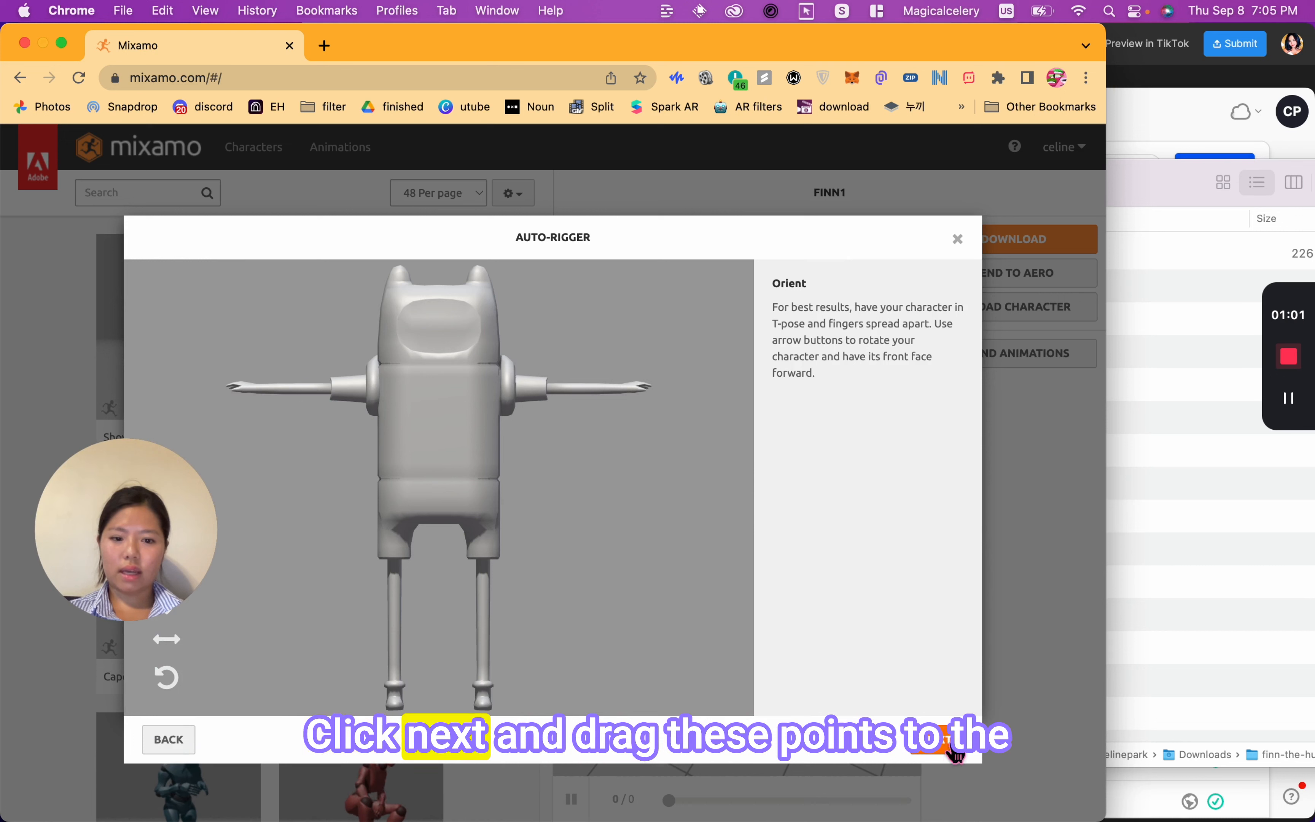
click(954, 753)
mouse_move(239, 492)
mouse_down()
mouse_move(407, 445)
mouse_move(449, 384)
mouse_move(439, 367)
mouse_up()
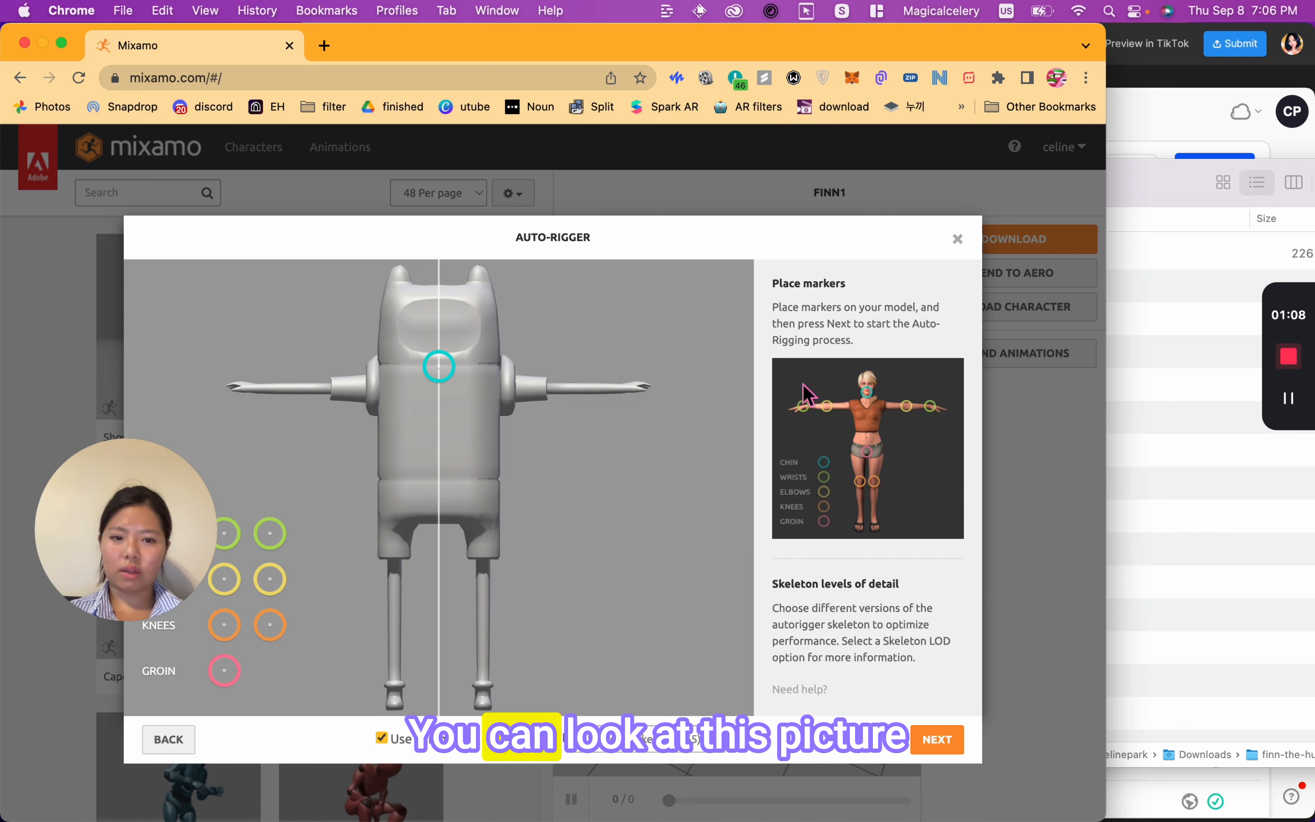
drag(298, 540, 625, 399)
mouse_move(270, 579)
mouse_down()
mouse_move(546, 393)
mouse_move(576, 400)
mouse_up()
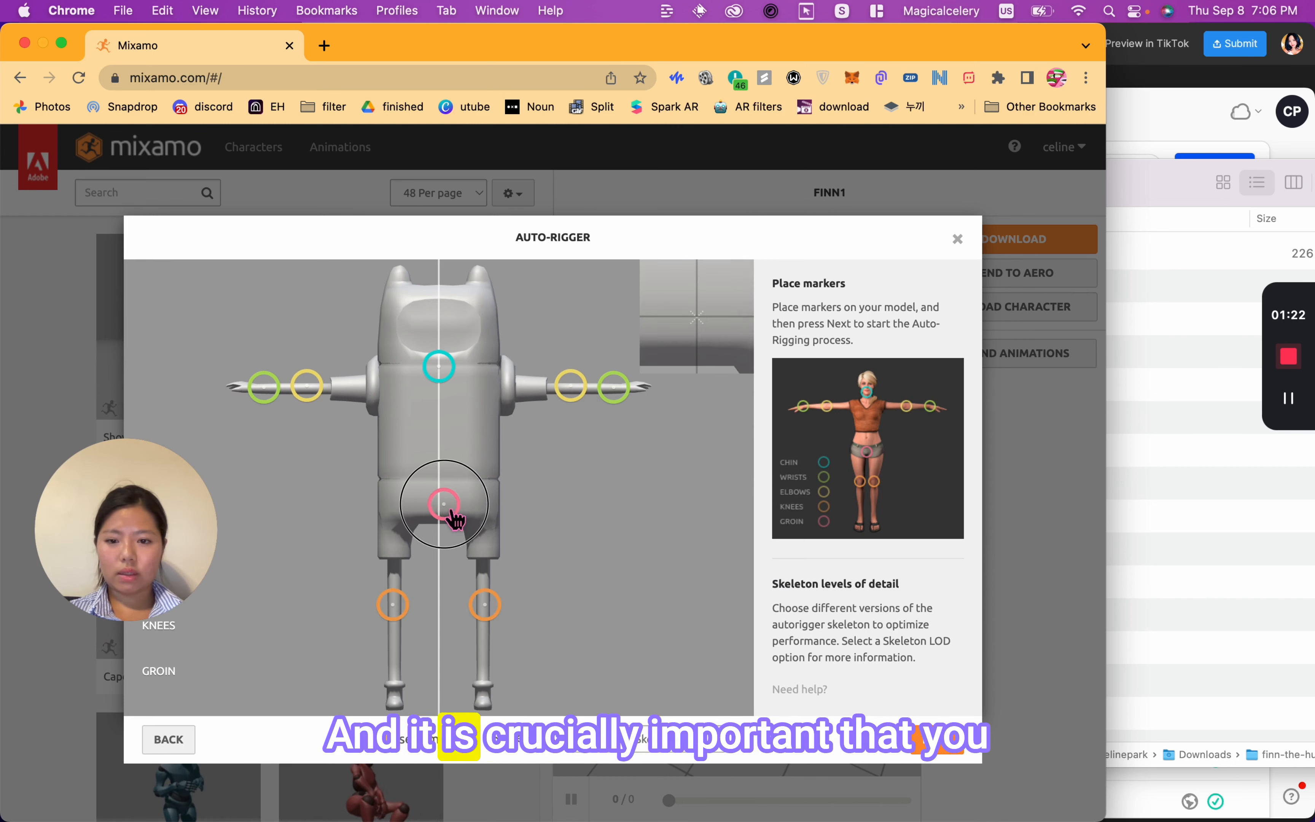
Set the skeleton level of detail to No Fingers (25) and start the auto-rigging
click(652, 741)
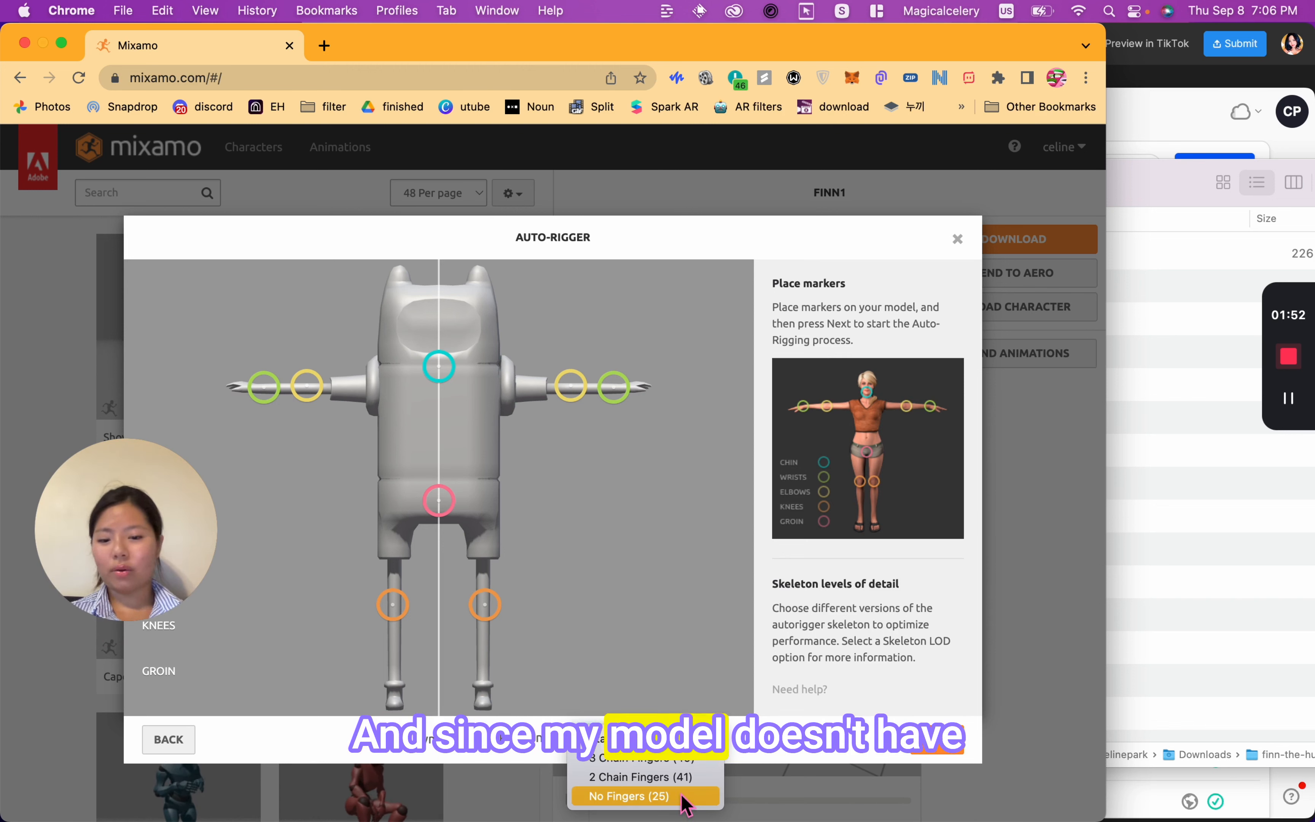
click(684, 796)
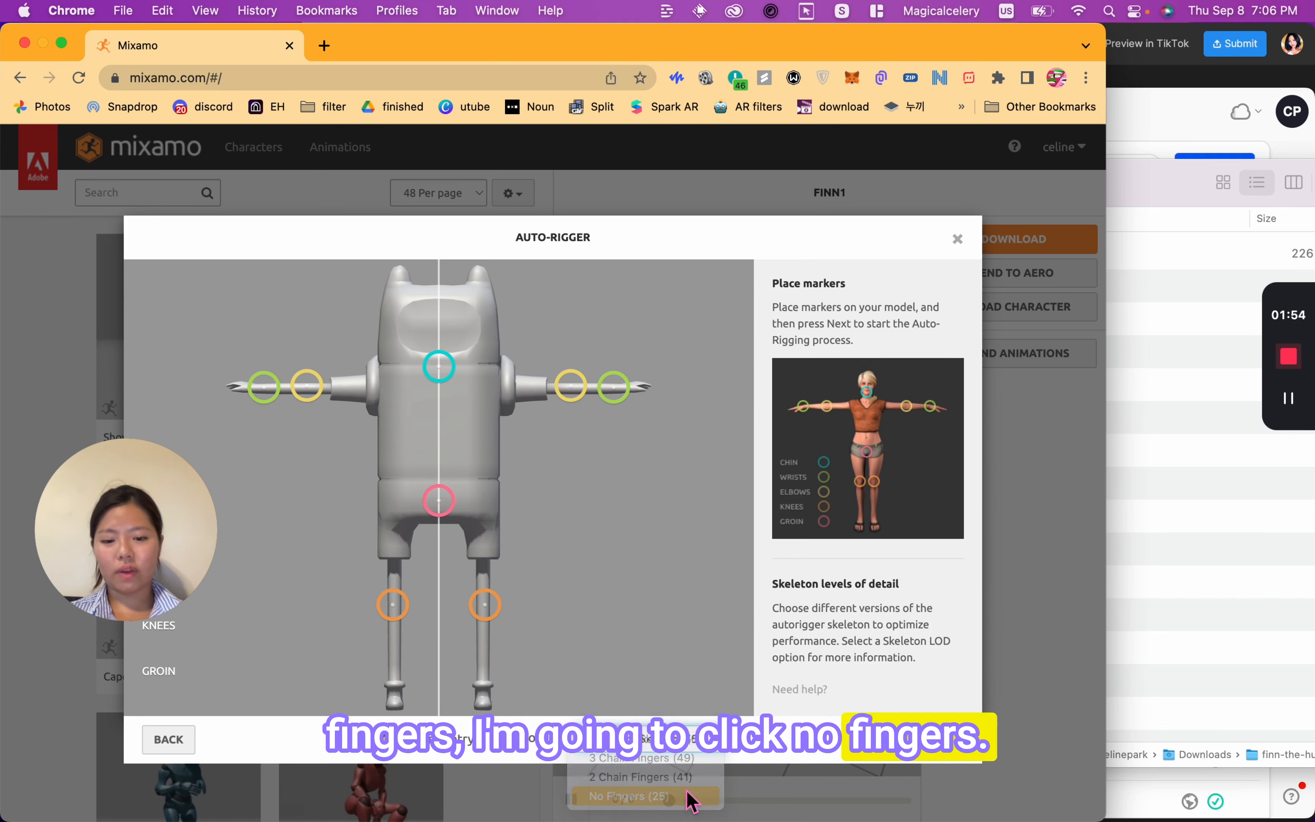
click(927, 741)
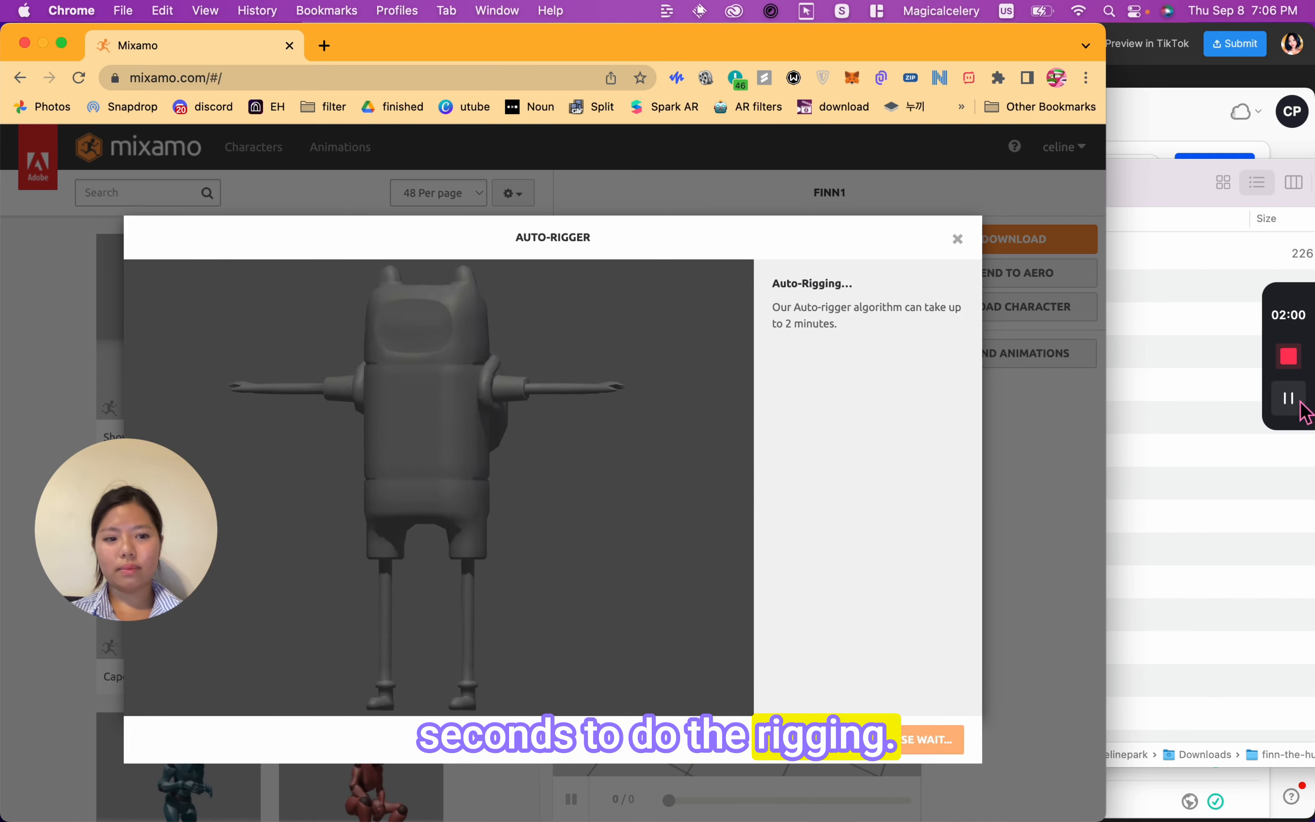
click(1288, 403)
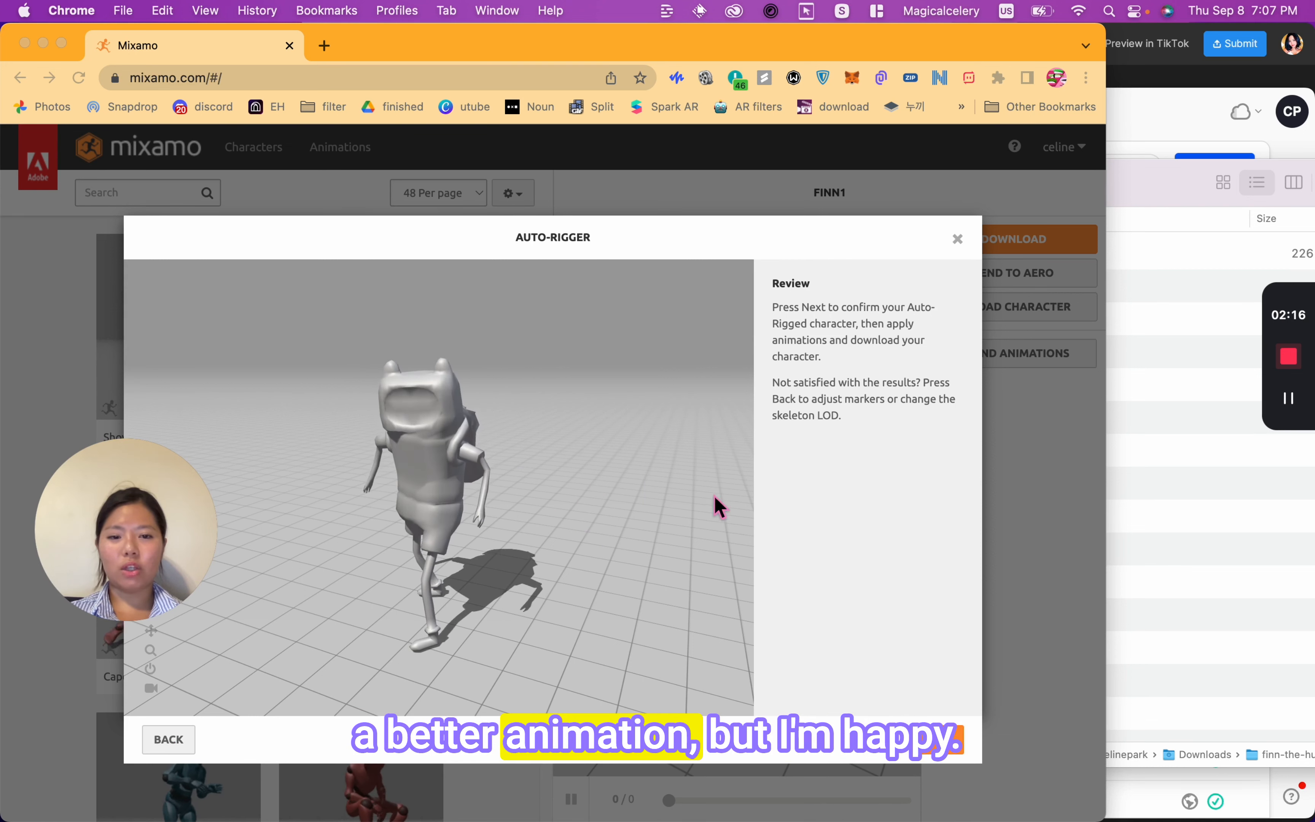
Accept the auto-rigged result and proceed with the new character in place of the previous one
click(901, 707)
click(937, 740)
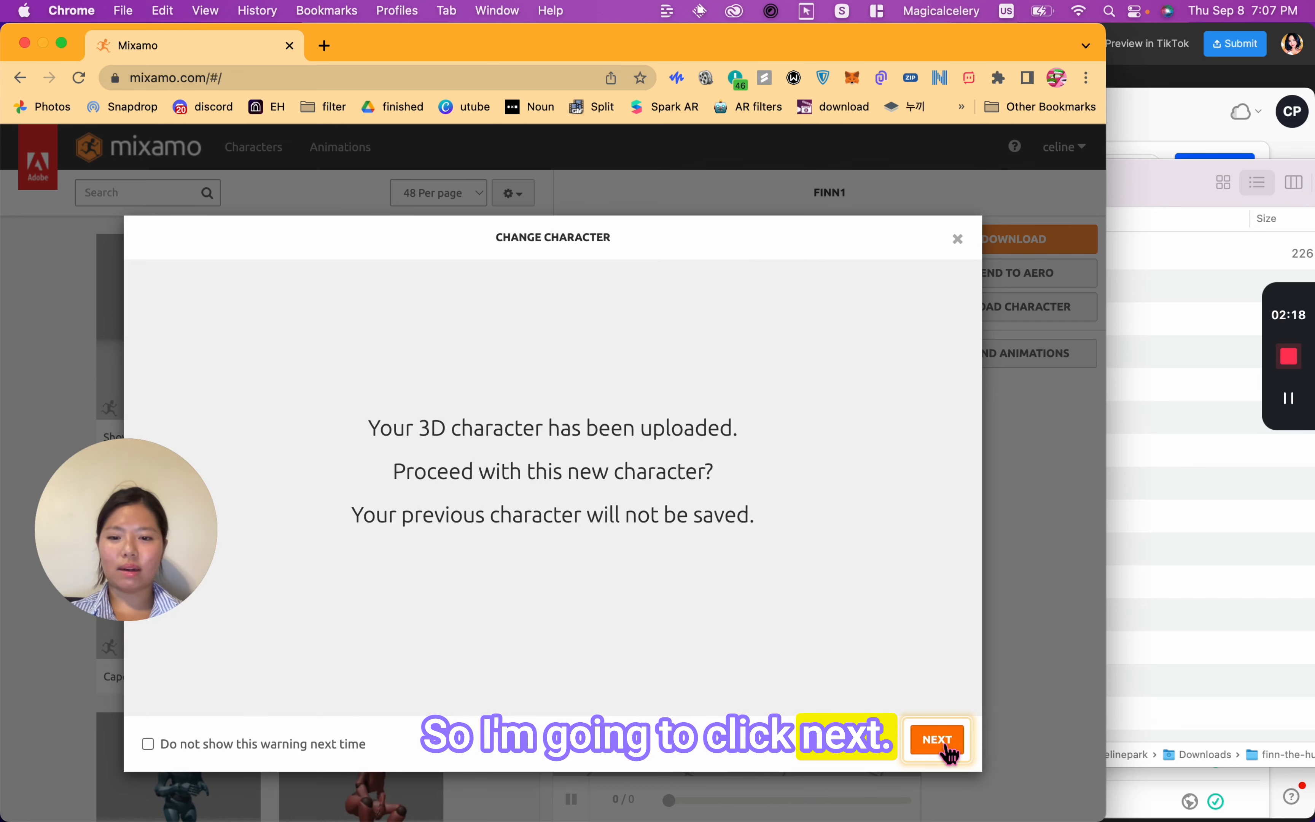
click(937, 740)
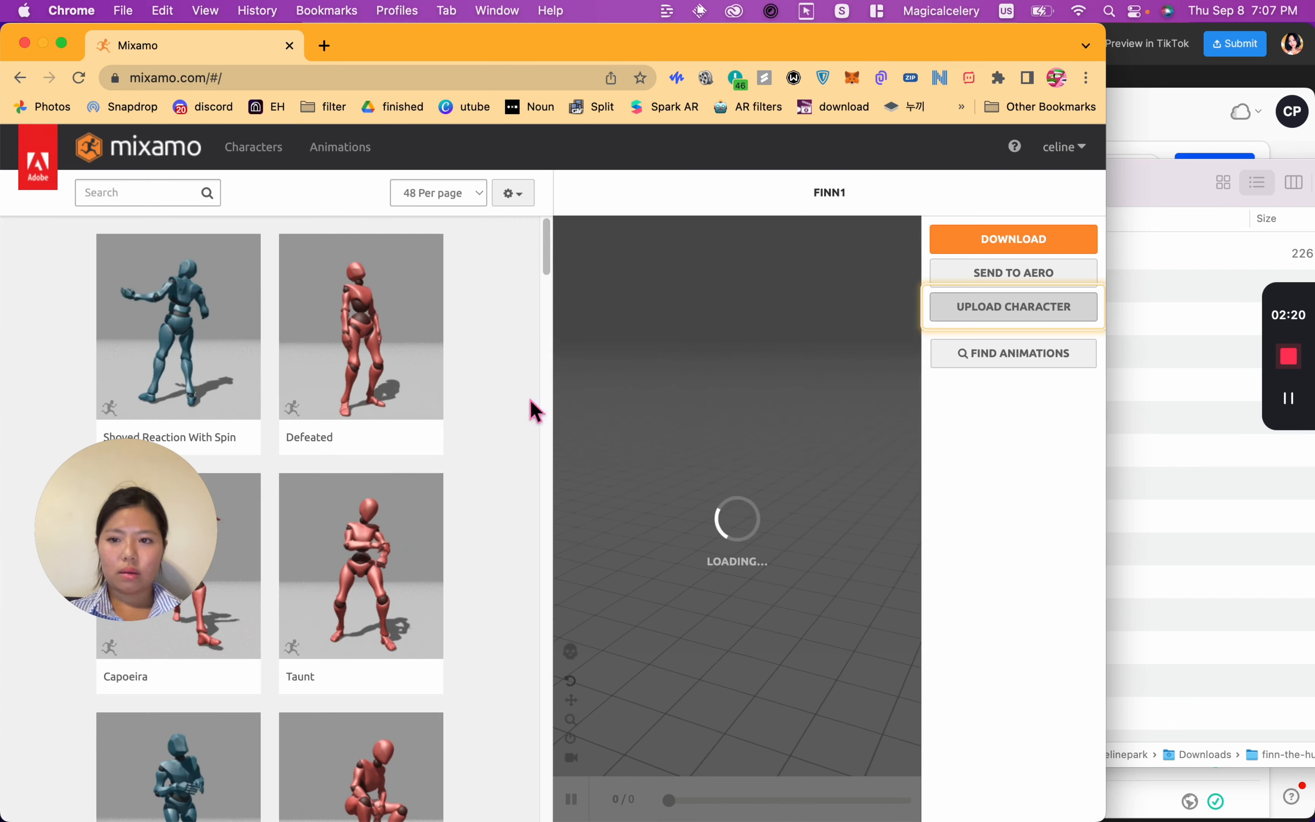
Filter the animations by the Dance genre and apply Dancing Twerk to the Finn character
click(140, 194)
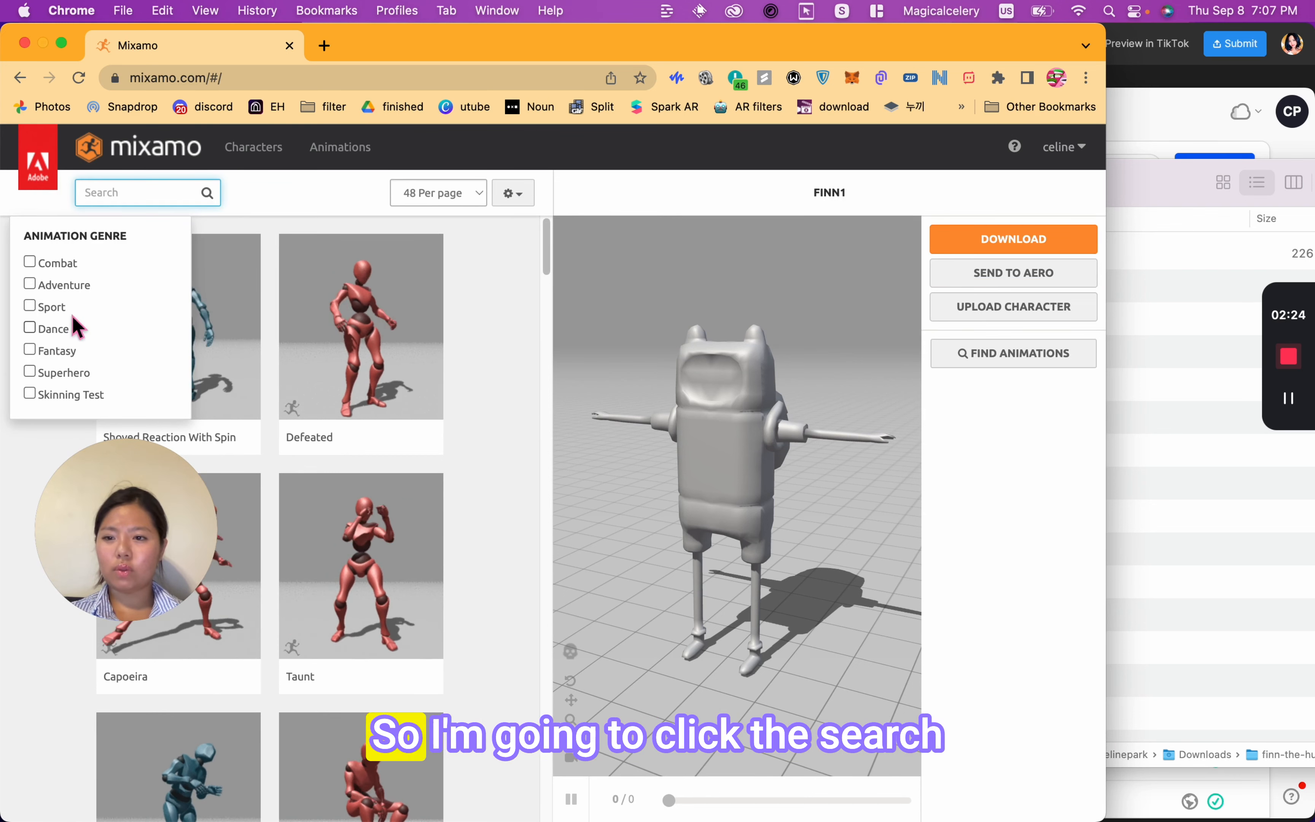
click(110, 194)
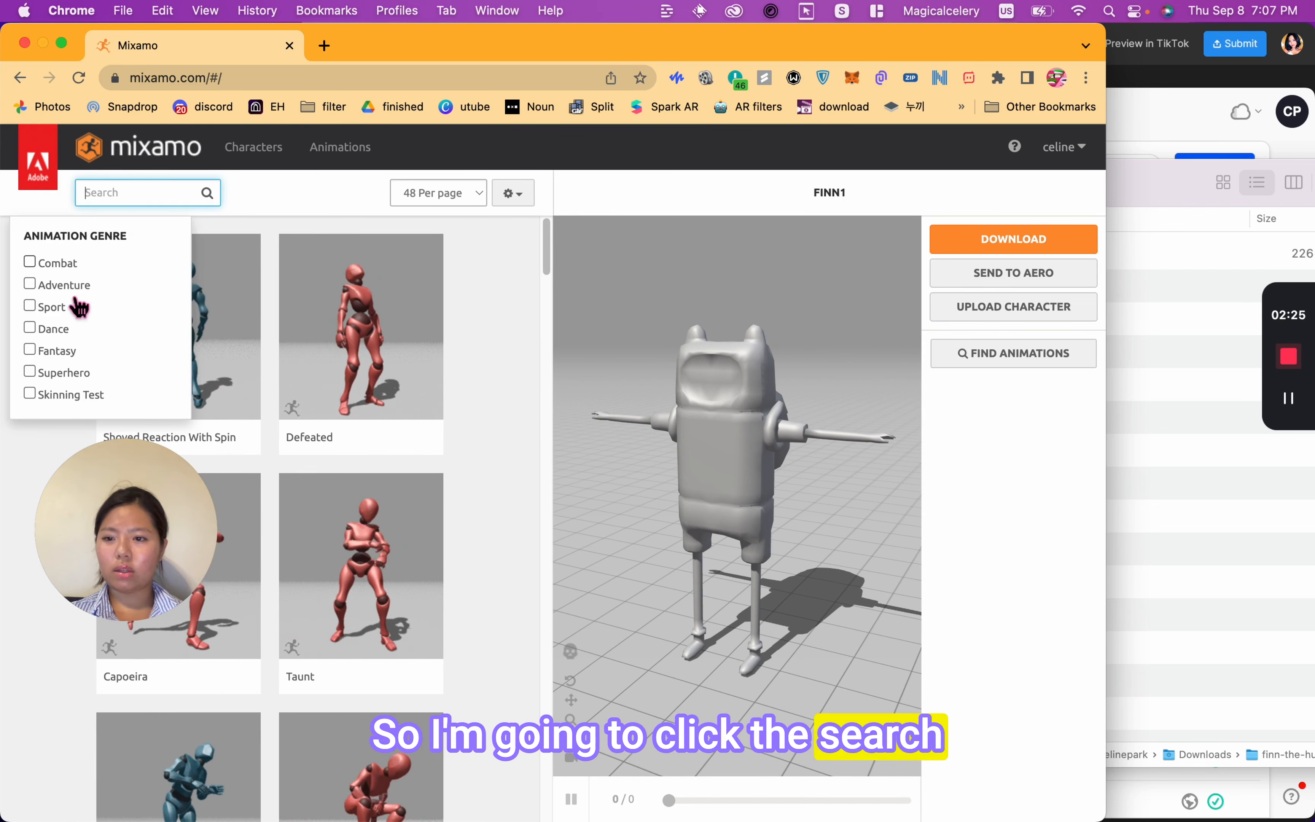
click(61, 334)
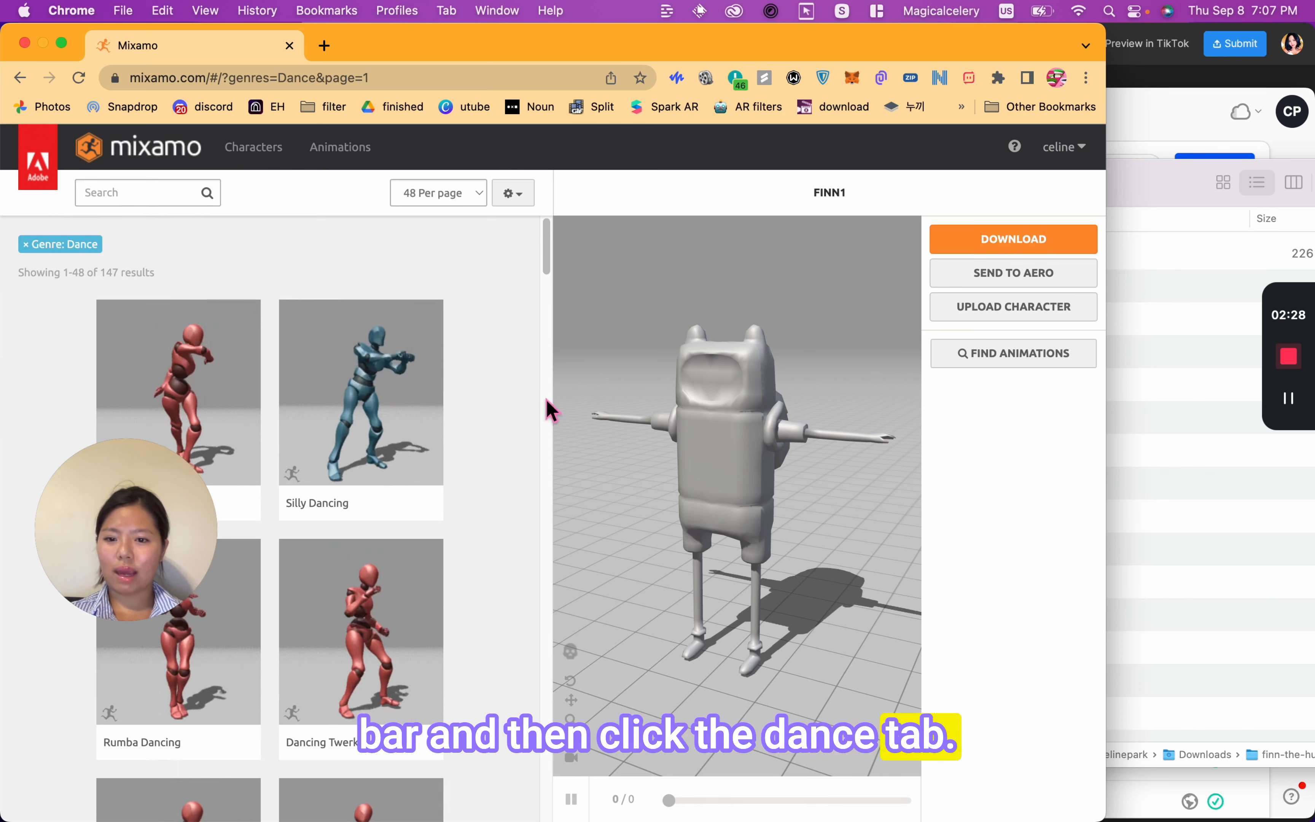
scroll(511, 478, down, 7)
click(372, 314)
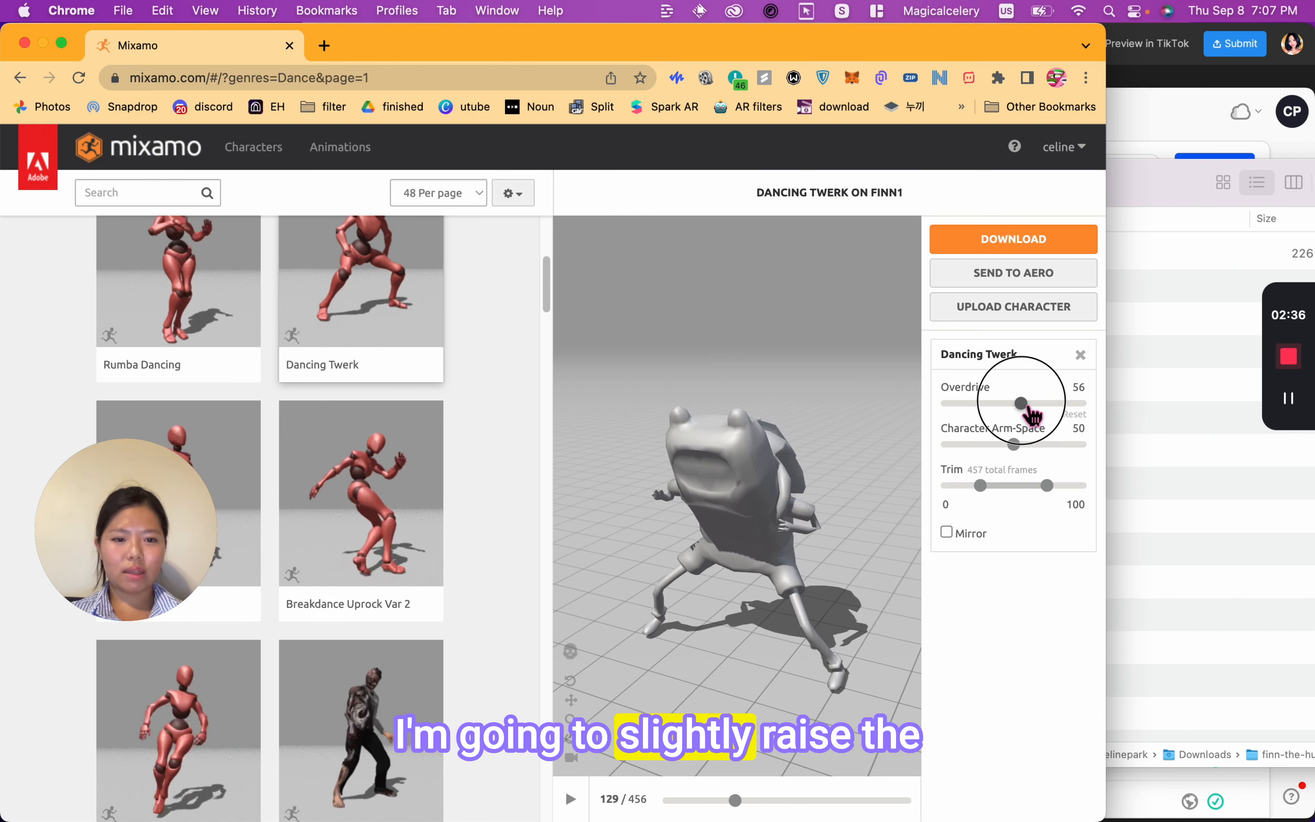
Set the animation's Overdrive to 58 and download it as FBX Binary with skin at 30 frames per second, without keyframe reduction
drag(1030, 408, 1034, 408)
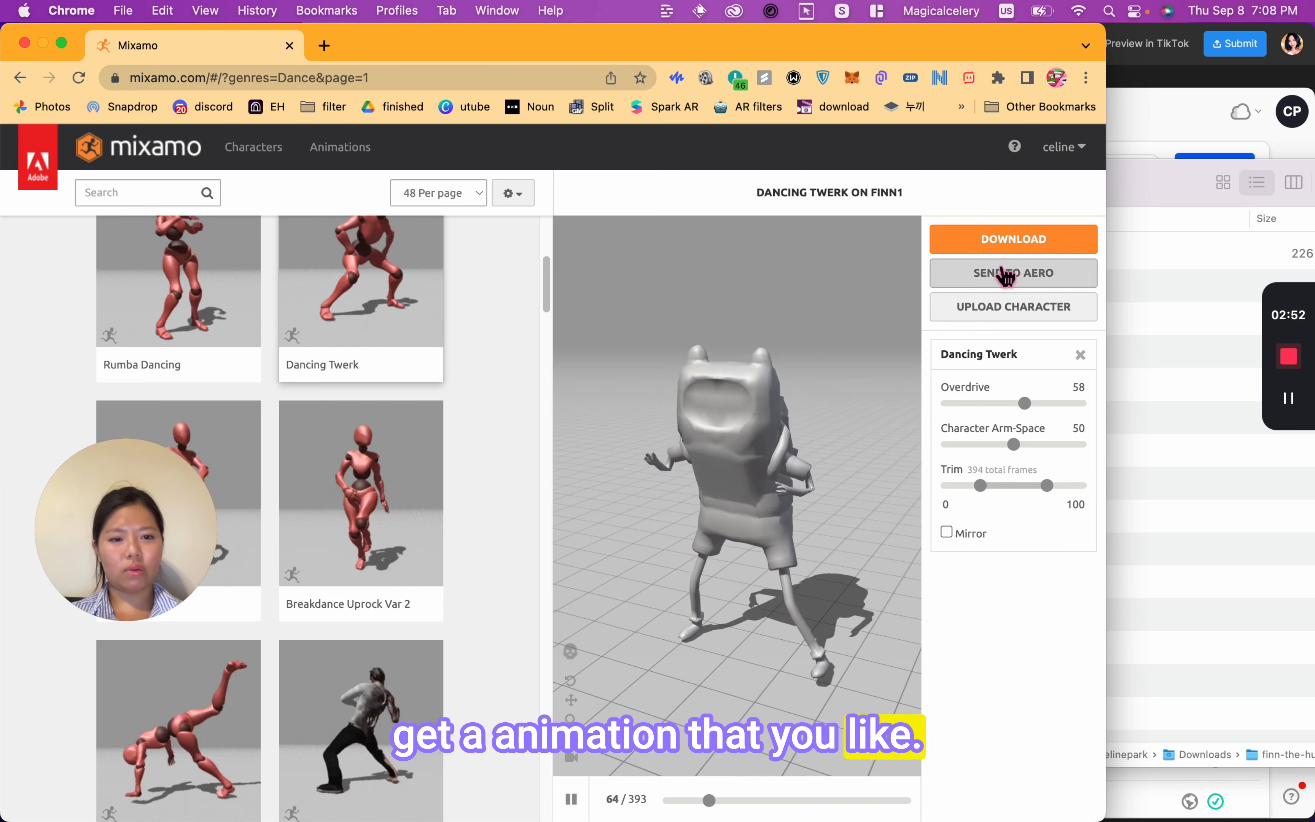
click(1031, 243)
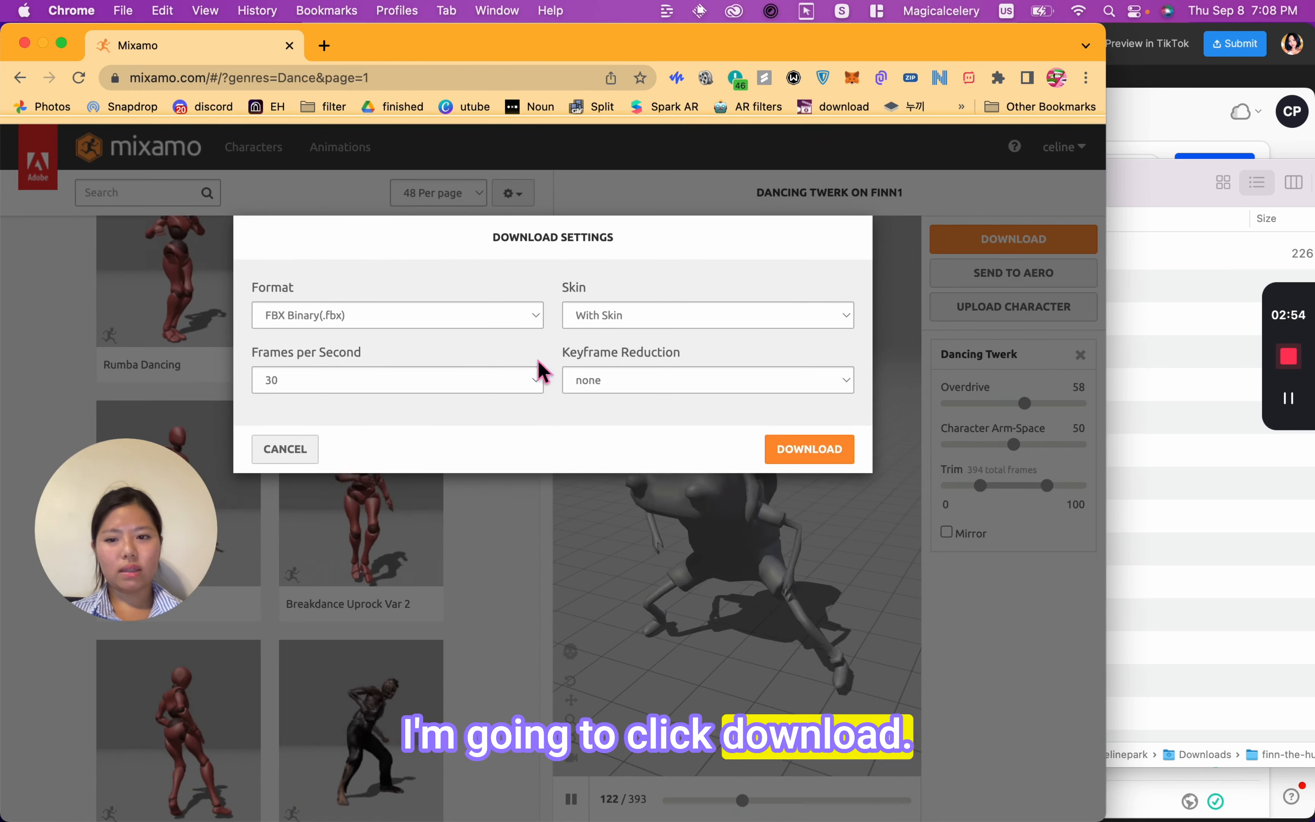
click(805, 452)
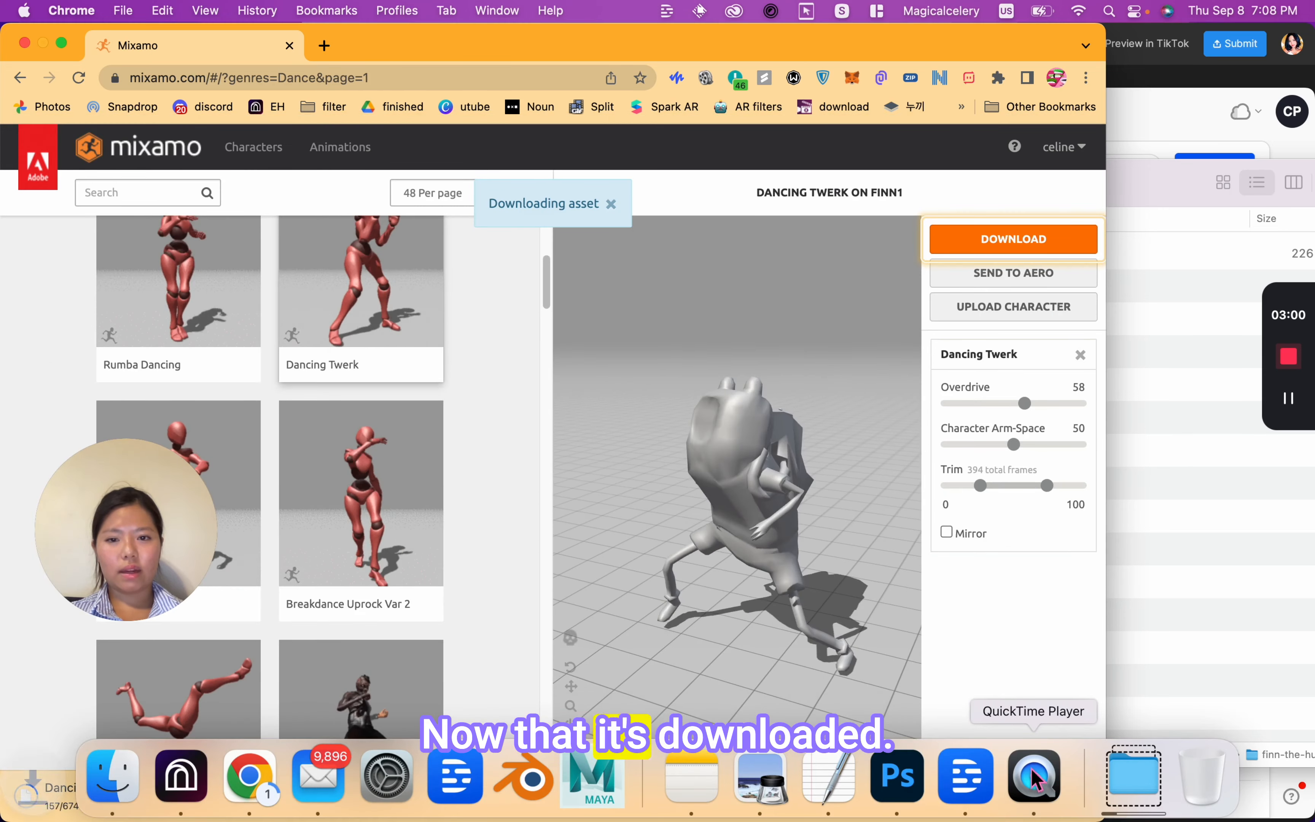
Switch to Effect House and import Dancing Twerk (1).fbx from the downloads with blendShape and animation included
click(181, 776)
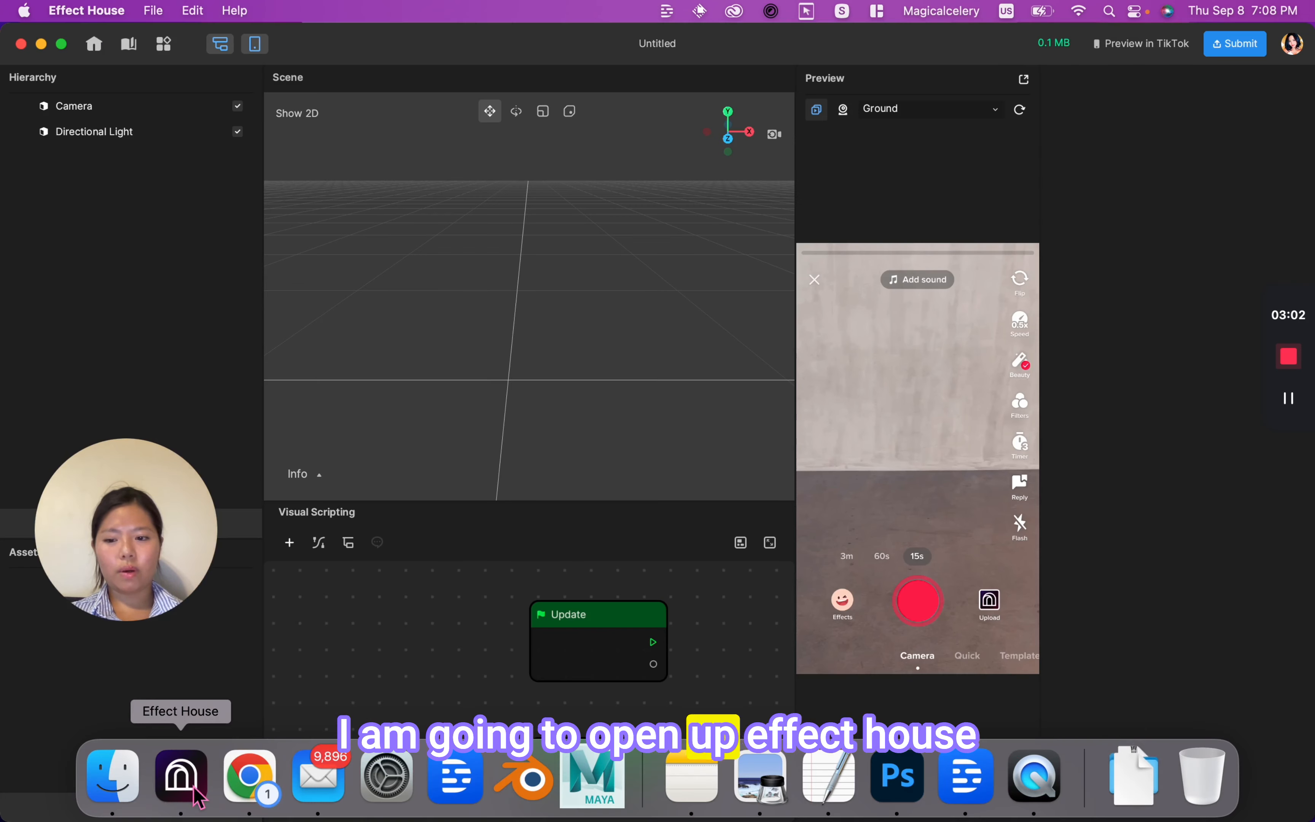
drag(310, 584, 366, 697)
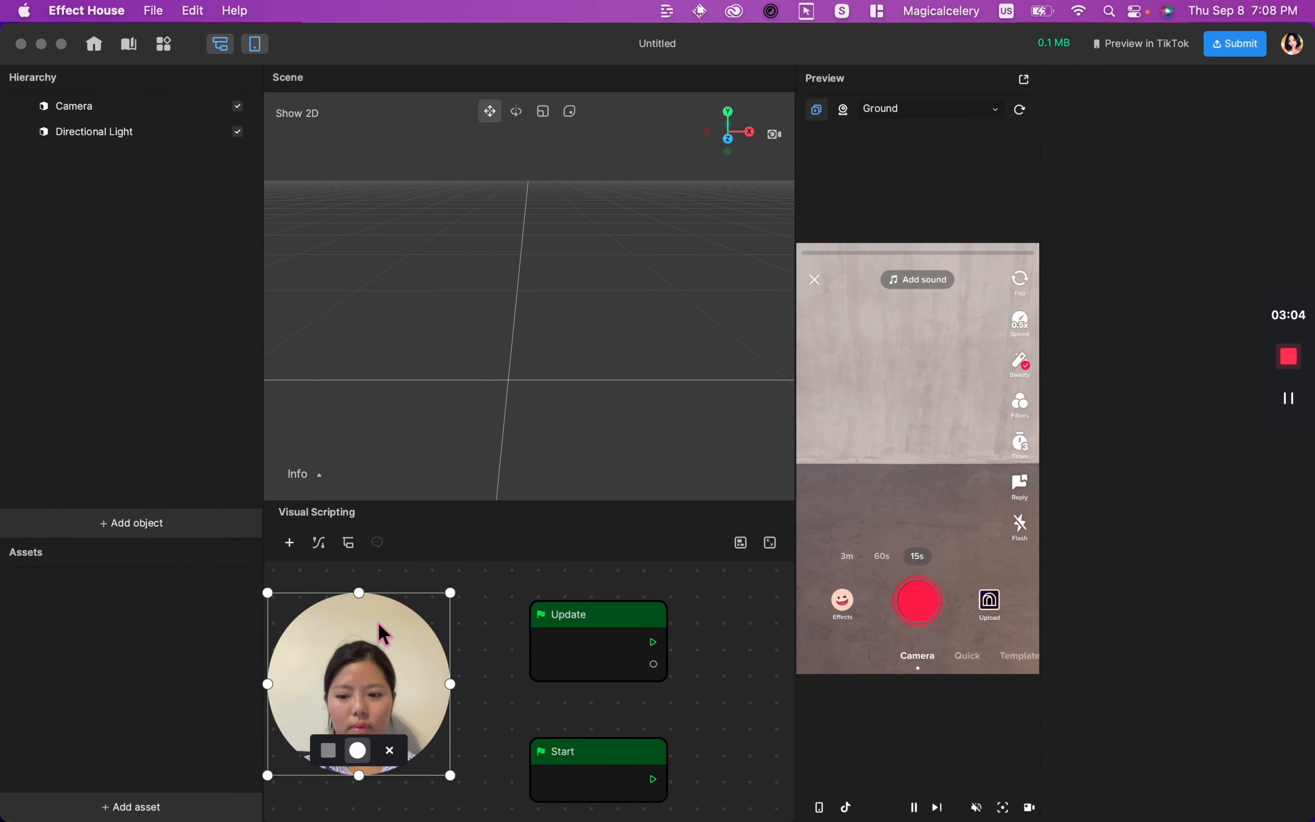
click(1133, 776)
drag(1136, 692, 139, 625)
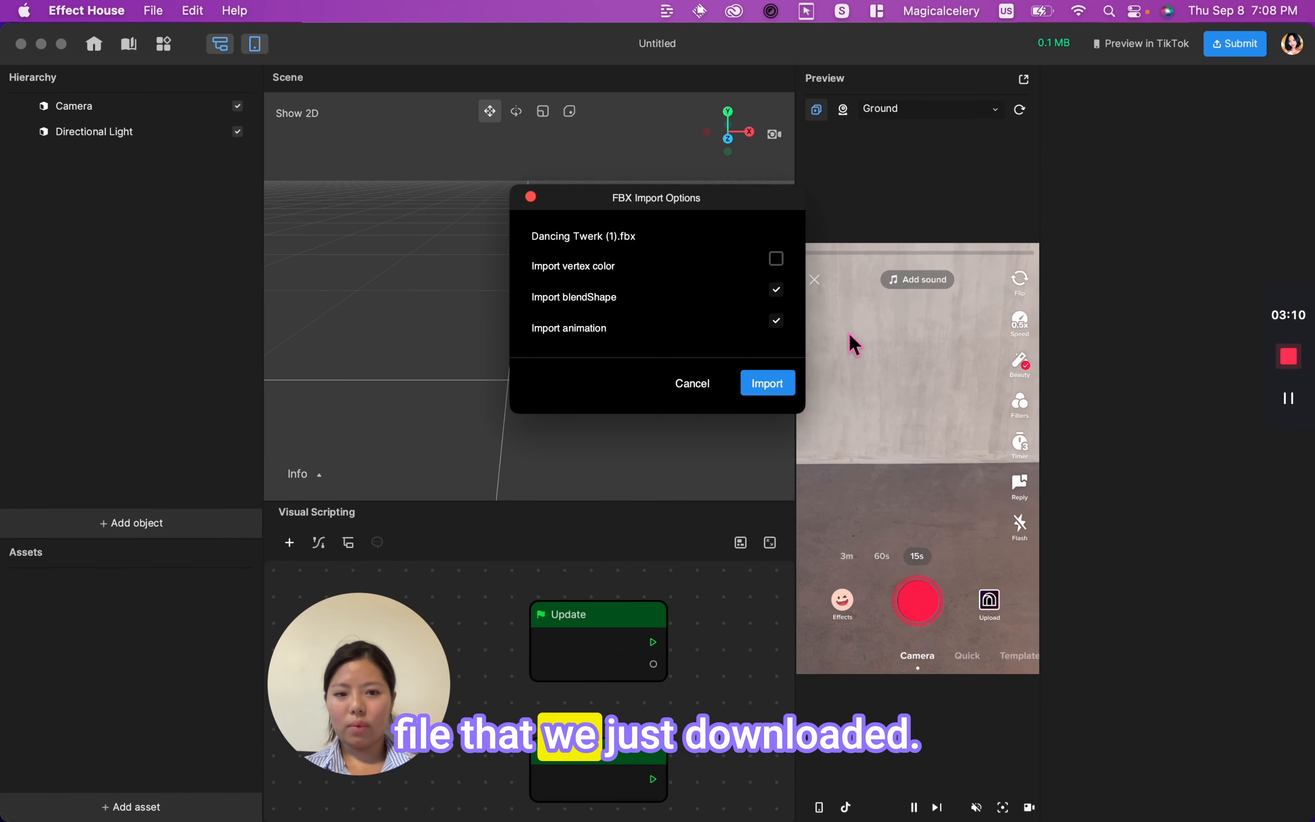
click(775, 389)
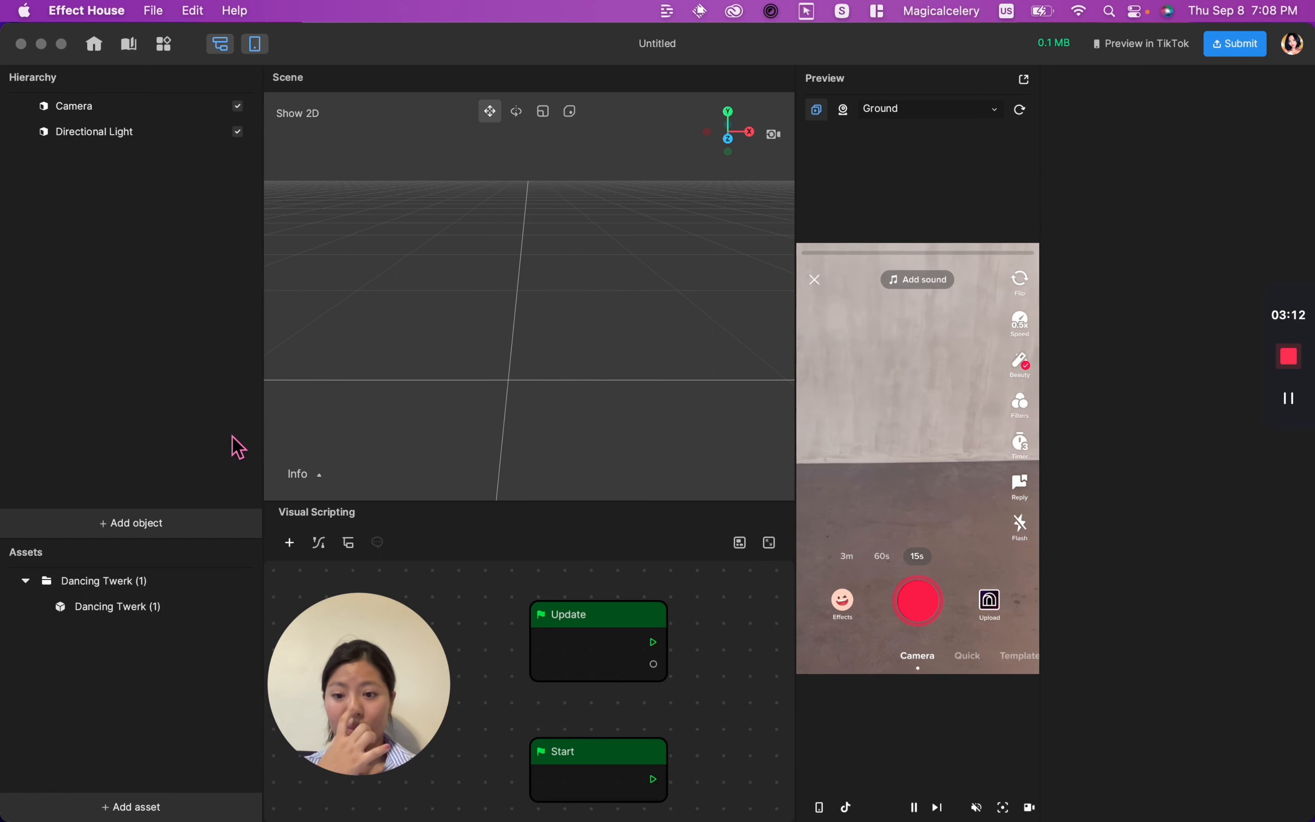
Add the imported Dancing Twerk (1) model to the scene hierarchy and deselect it
click(153, 606)
drag(153, 607, 156, 429)
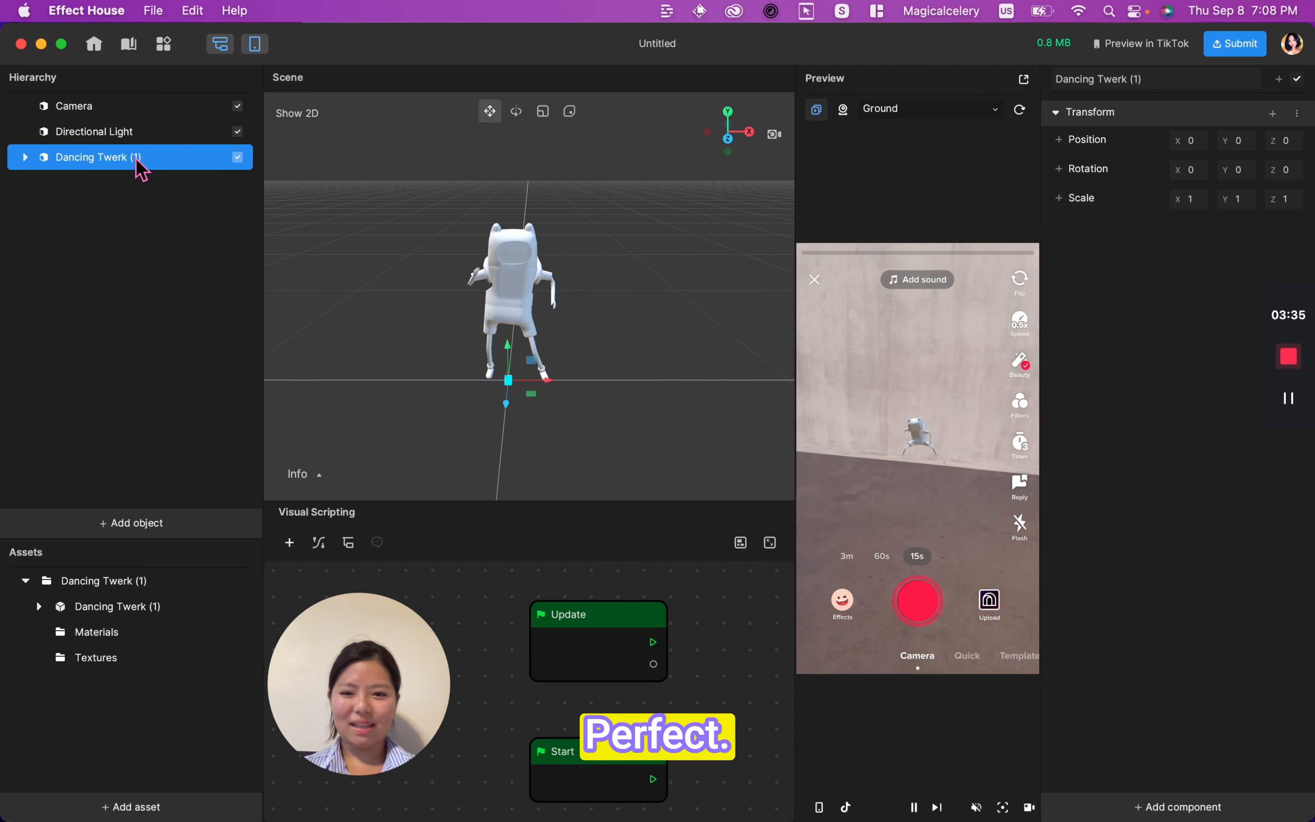
click(97, 226)
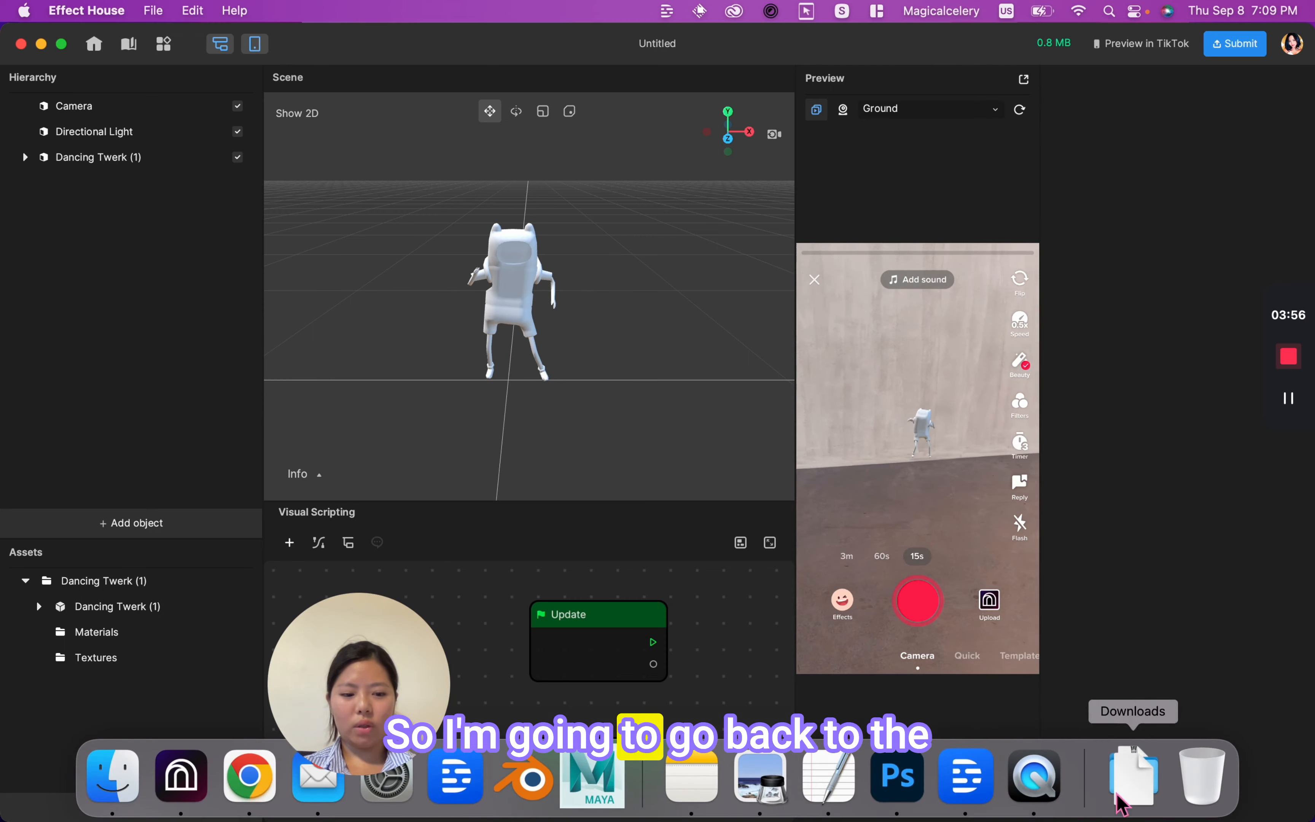
Locate the unzipped finn-the-human-adventure-time download in Finder and import finn_texture from its textures folder into the Effect House assets
click(1125, 799)
click(1152, 661)
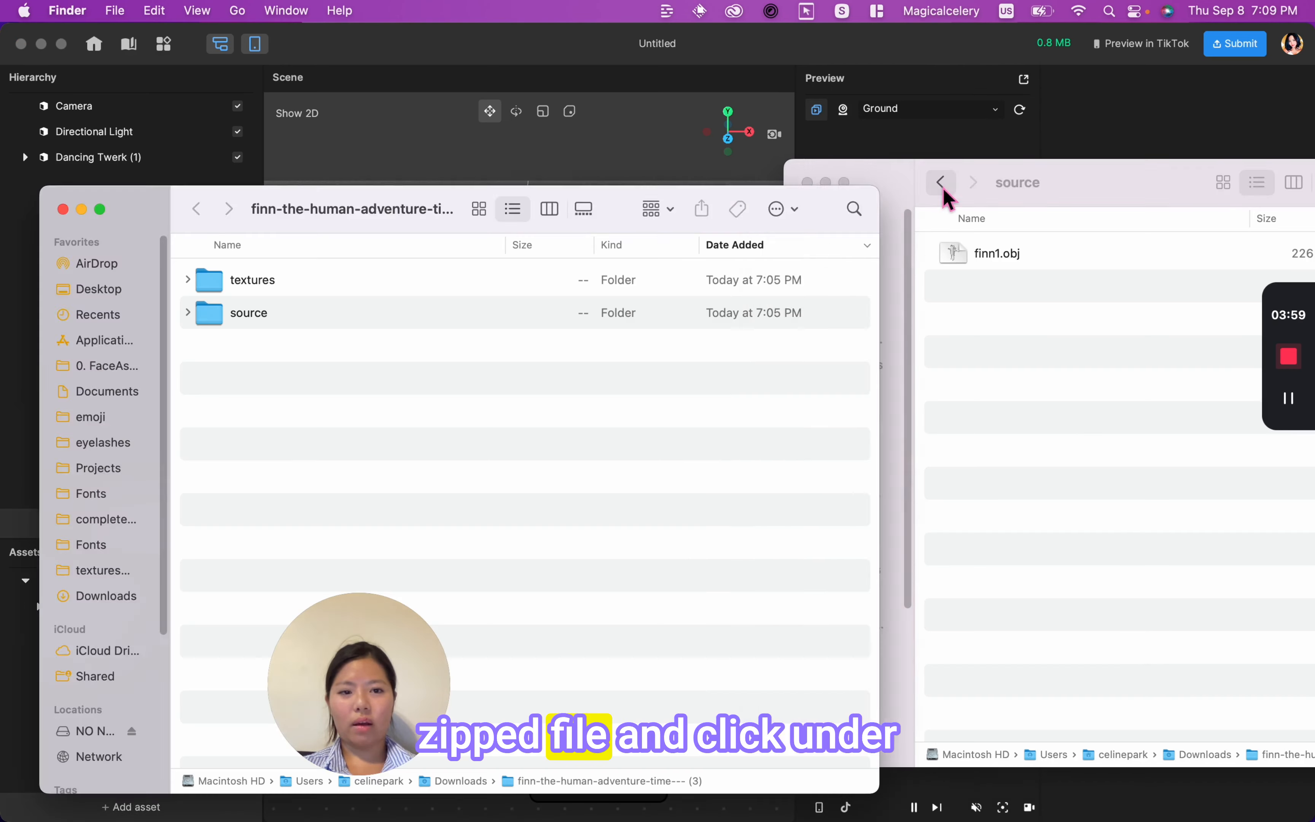
click(941, 184)
drag(344, 227, 864, 220)
double_click(798, 315)
click(716, 202)
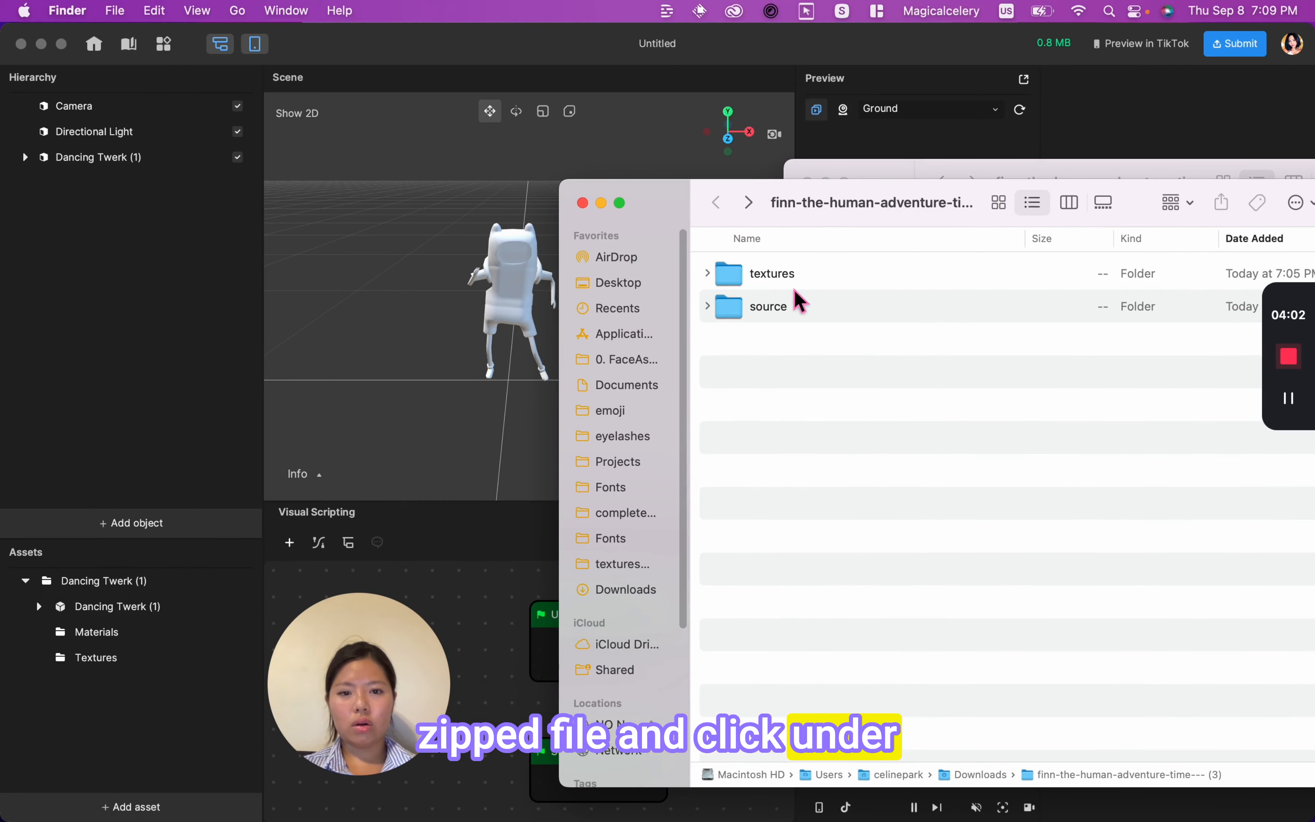
double_click(796, 273)
drag(804, 288, 155, 628)
Add a new Unlit material to the project assets
click(161, 528)
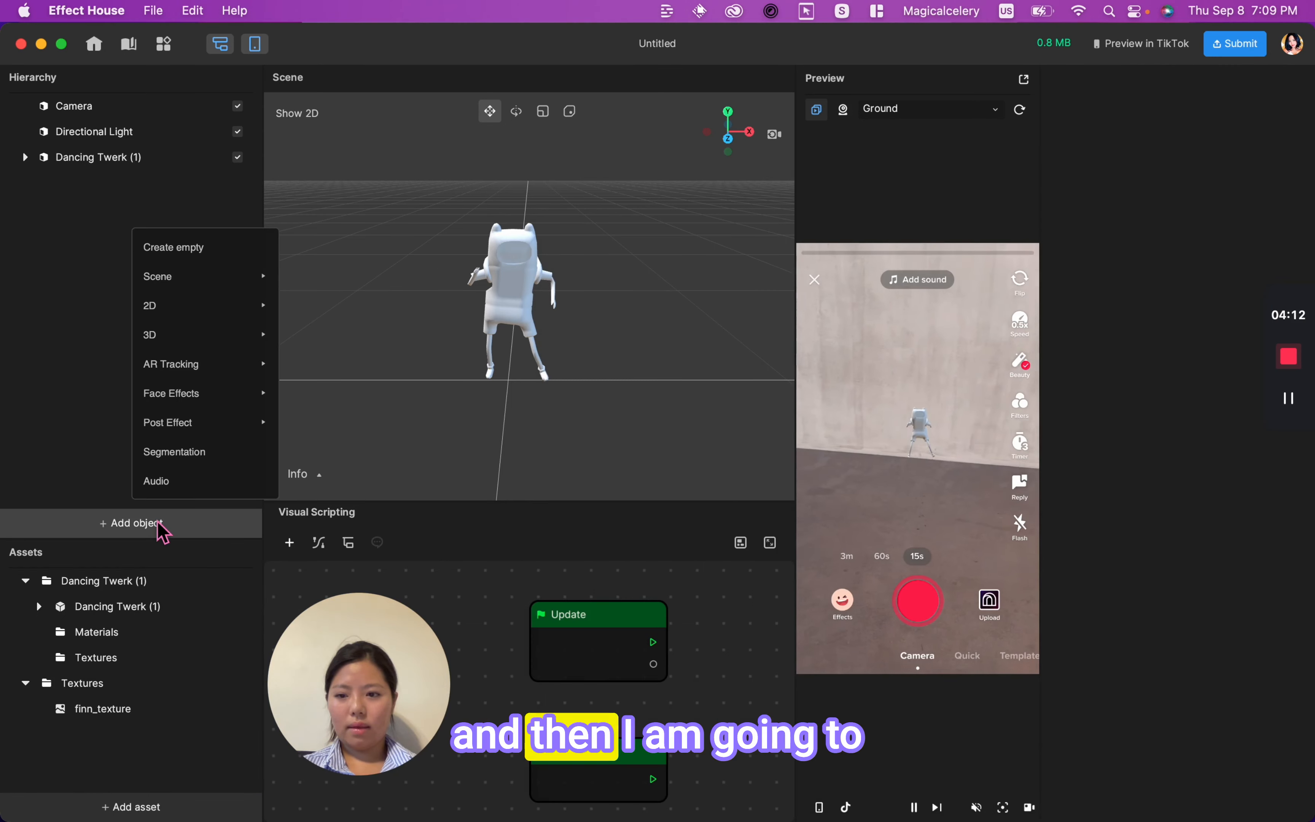
click(137, 805)
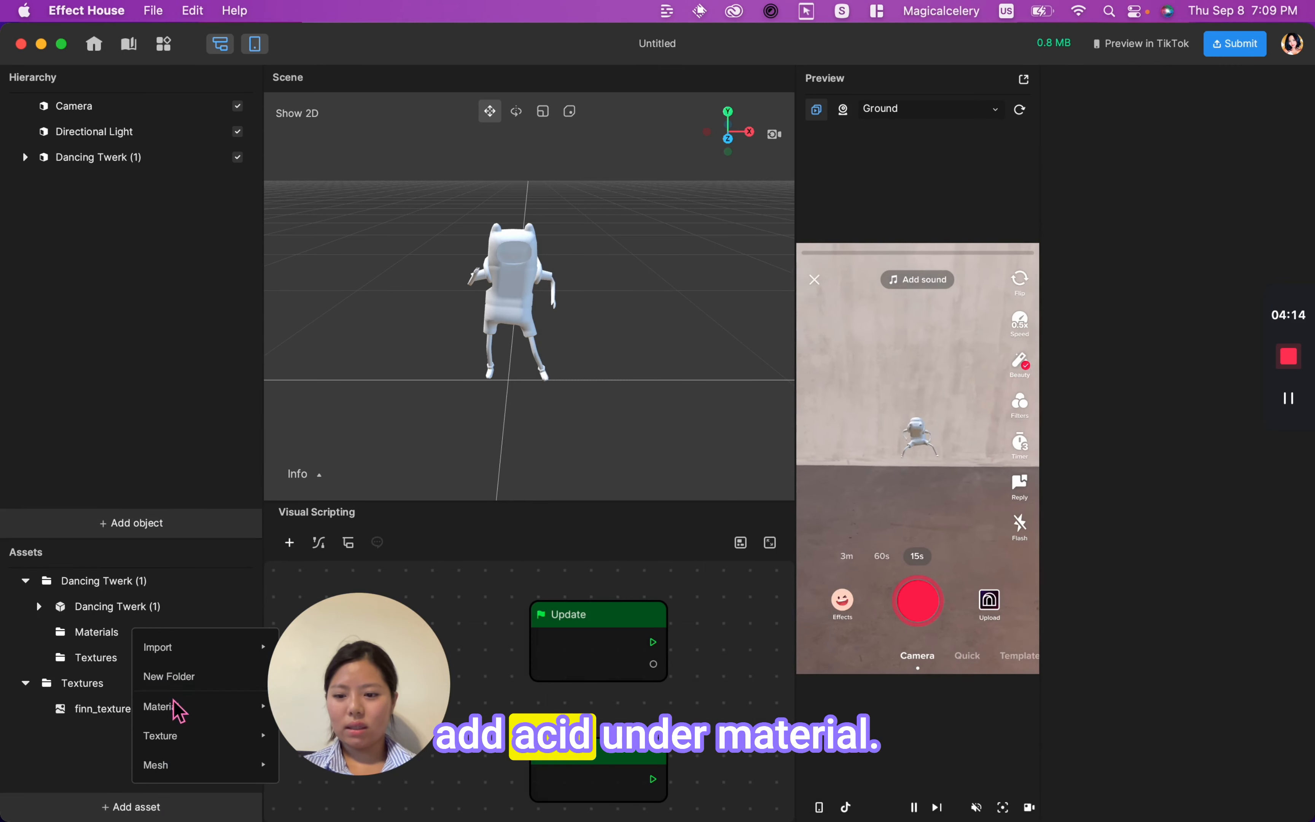
drag(367, 671, 723, 734)
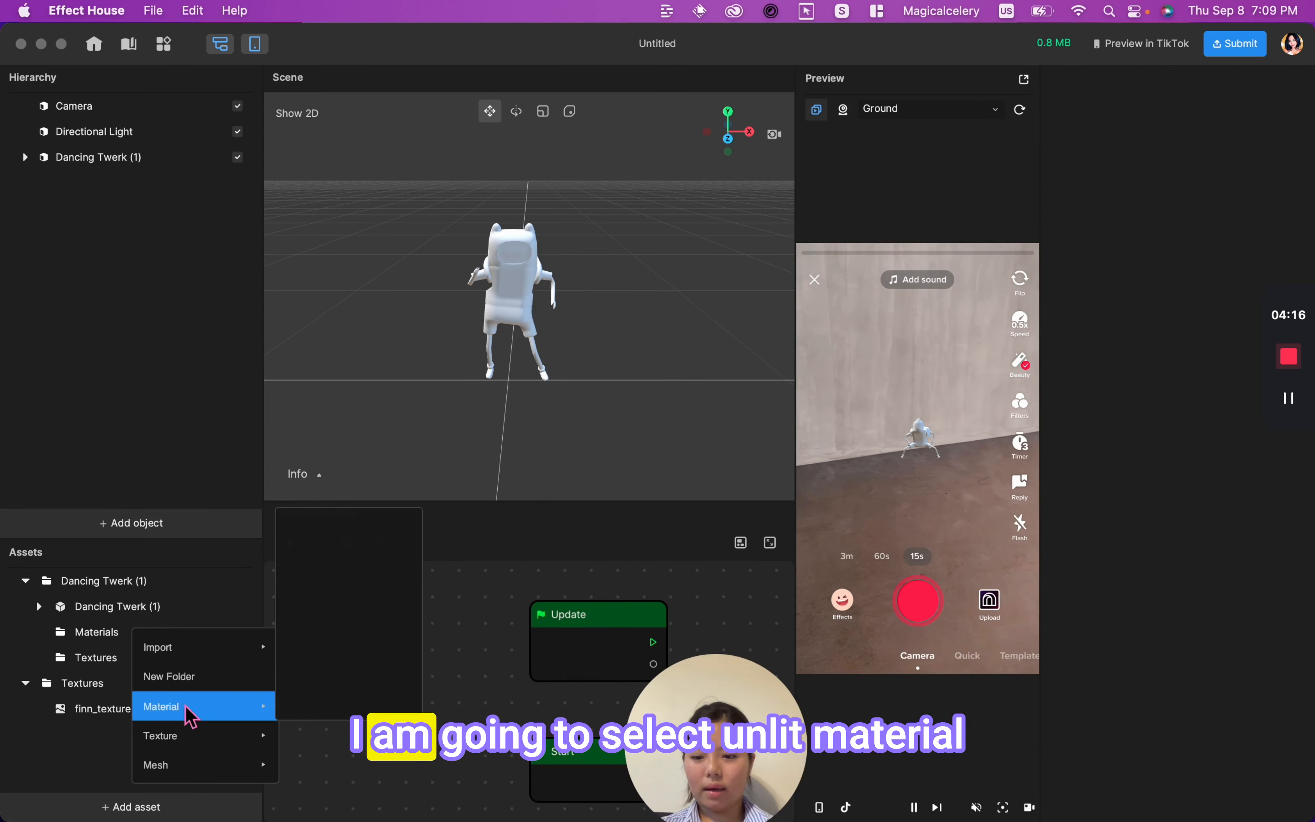
mouse_move(191, 707)
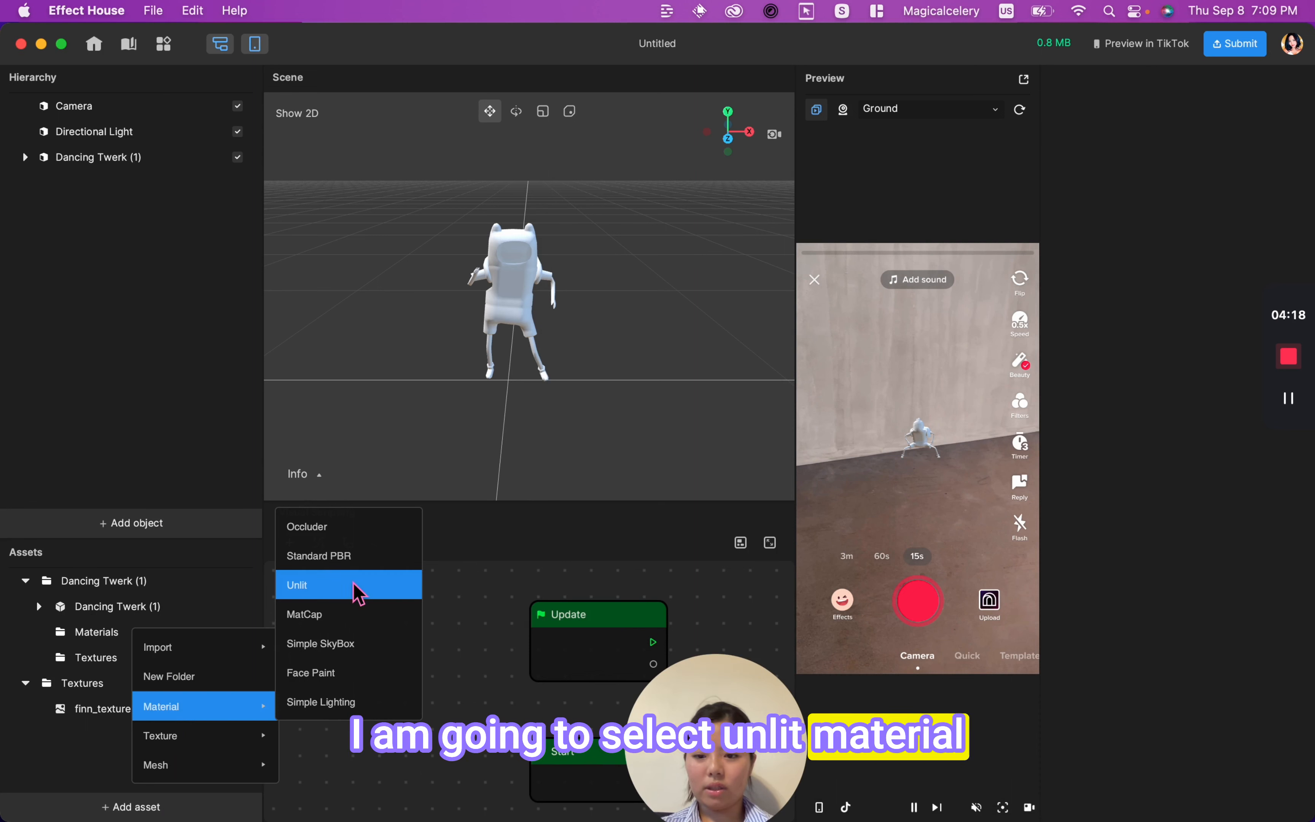
click(356, 596)
click(103, 712)
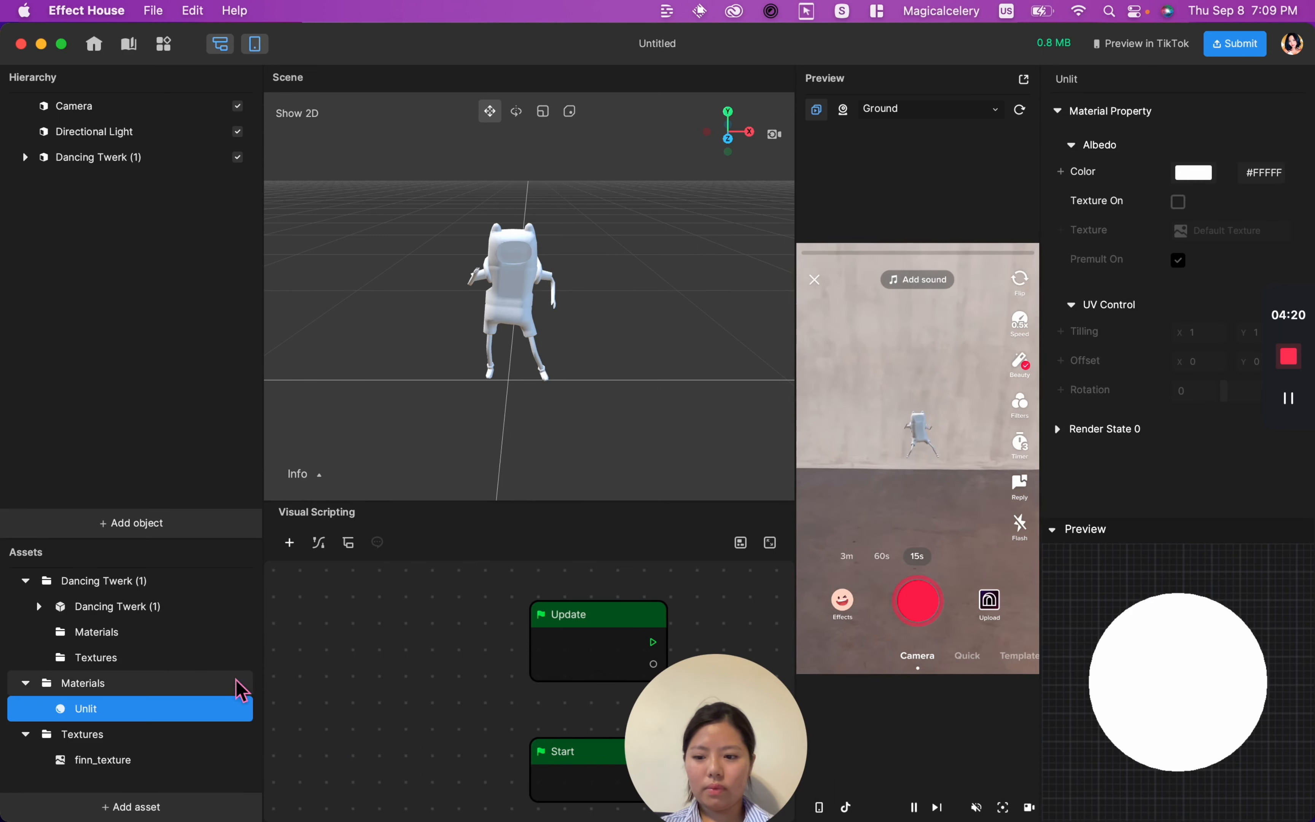
Enable Texture On for the Unlit material and assign finn_texture as its texture
click(1180, 203)
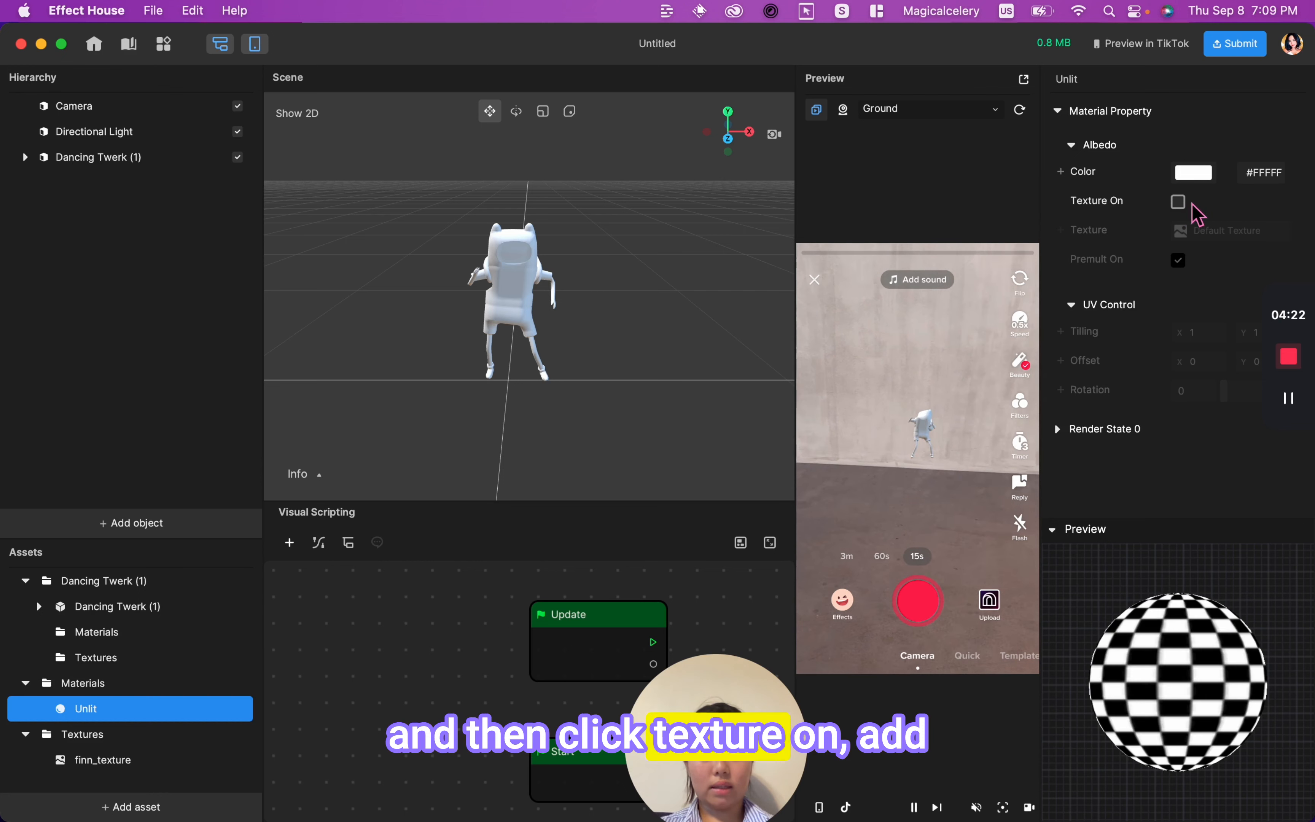
click(1231, 233)
scroll(652, 402, down, 5)
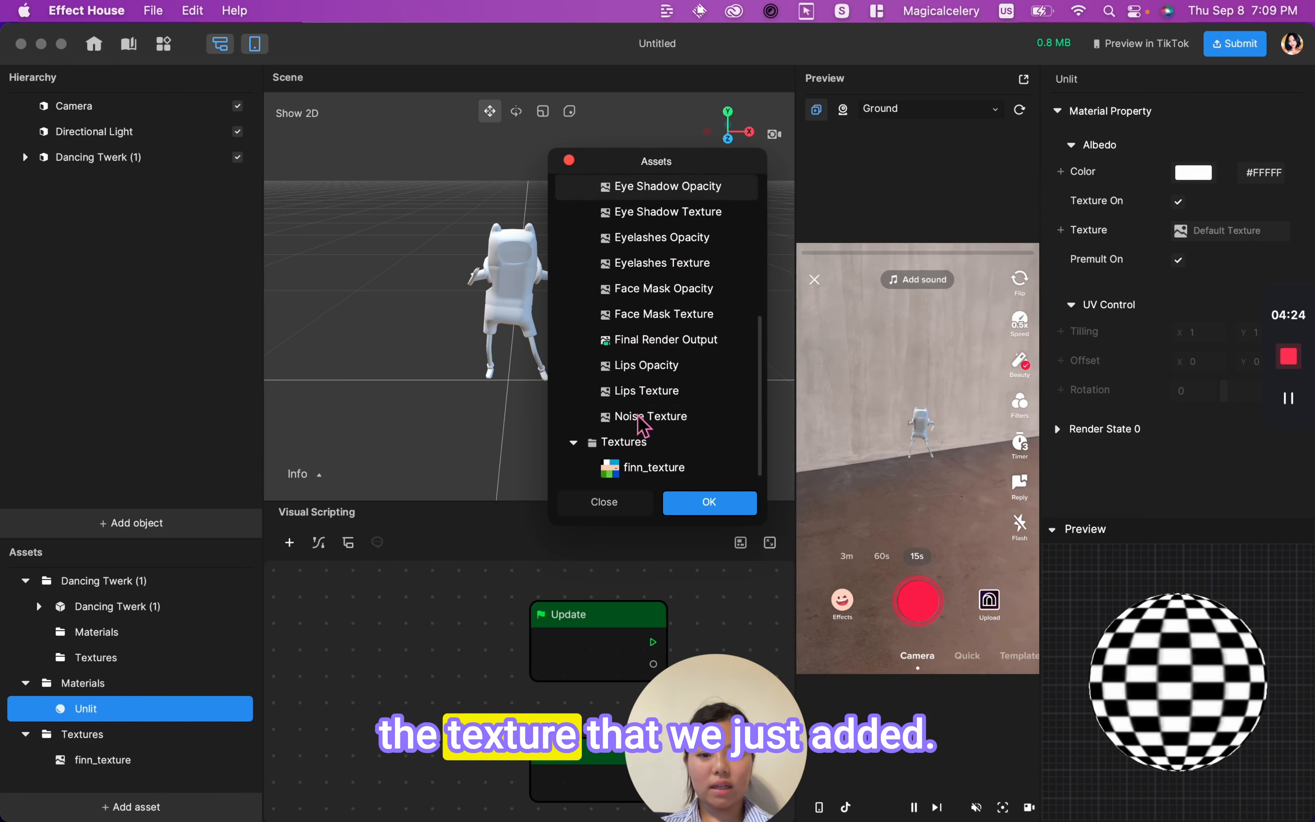
click(653, 467)
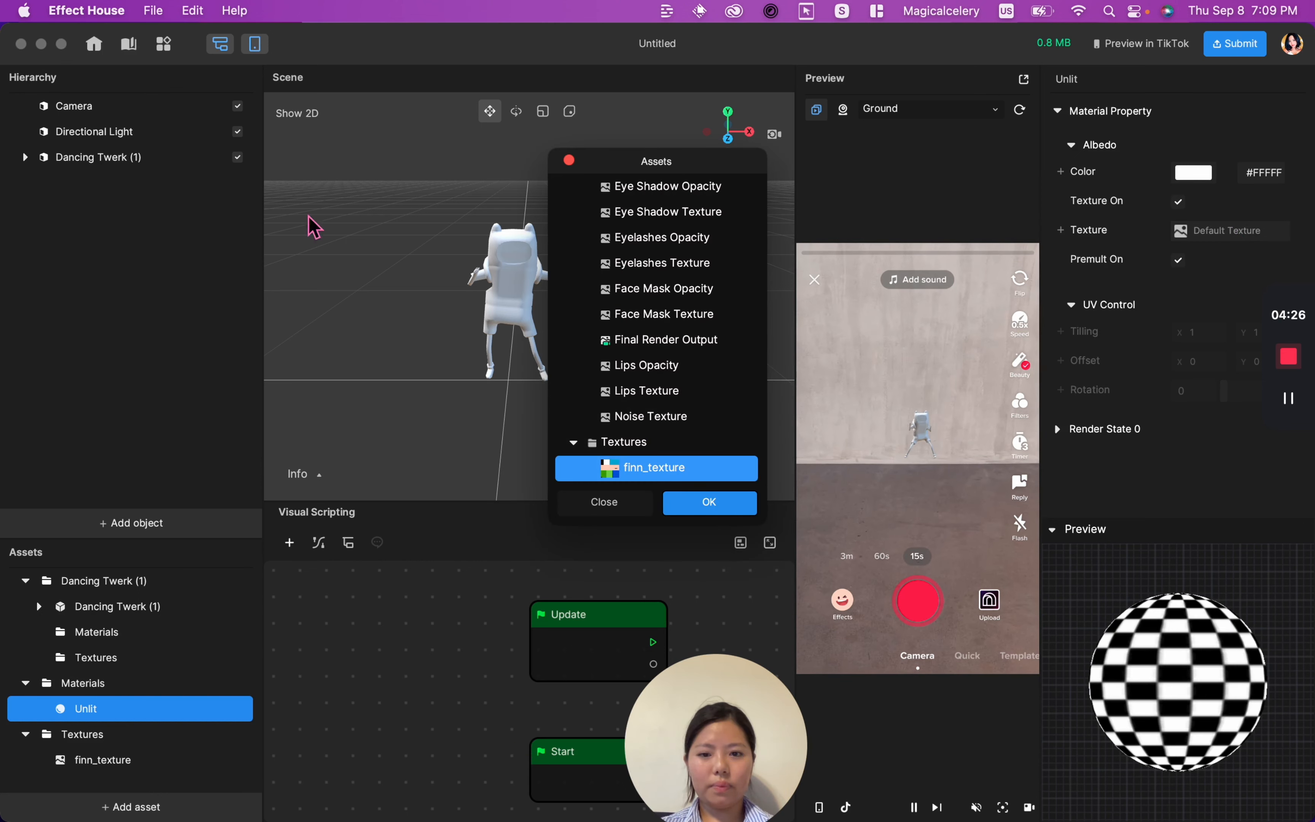
click(706, 502)
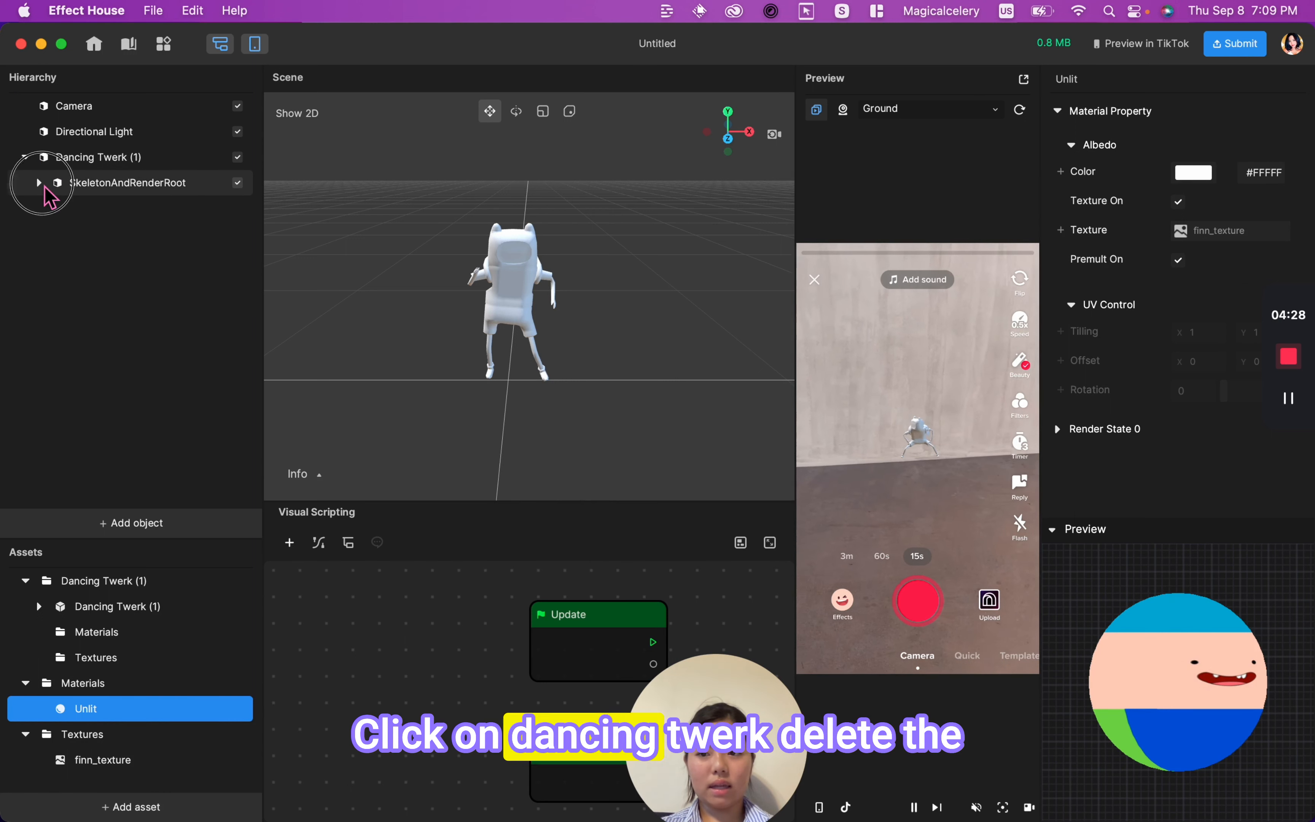
Delete the default object under SkeletonAndRenderRoot in the Dancing Twerk (1) hierarchy
click(40, 182)
click(122, 211)
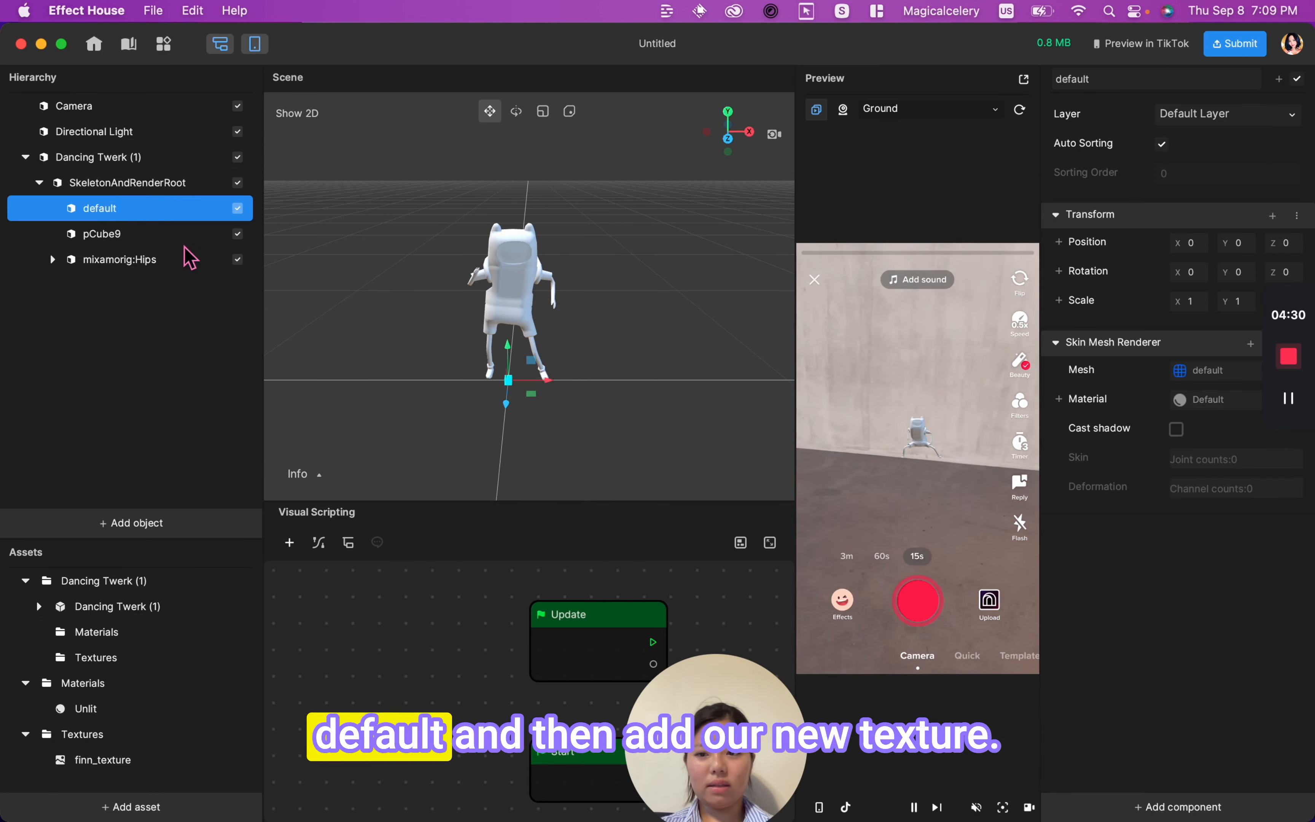
right_click(134, 212)
click(179, 351)
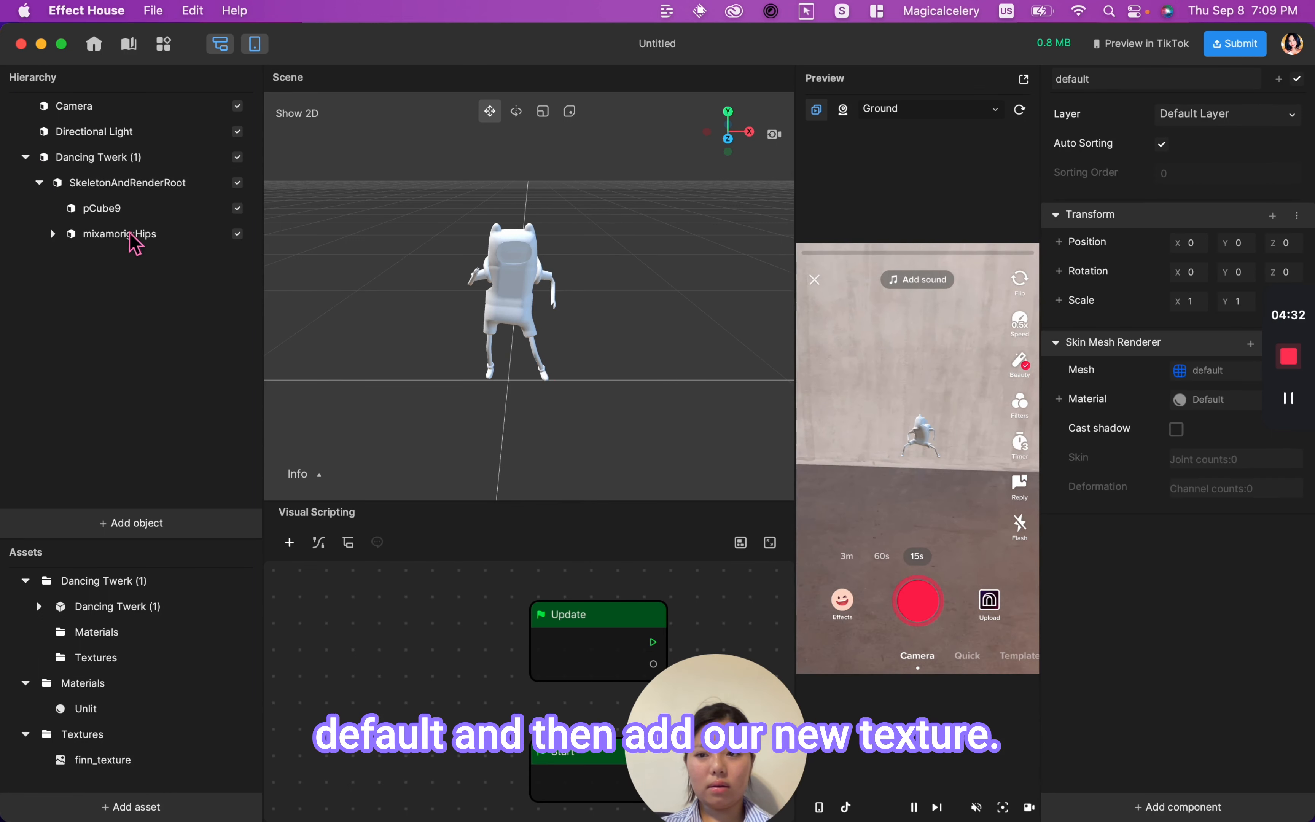
Assign the Unlit material to the pCube9 mesh of the Finn model
click(122, 210)
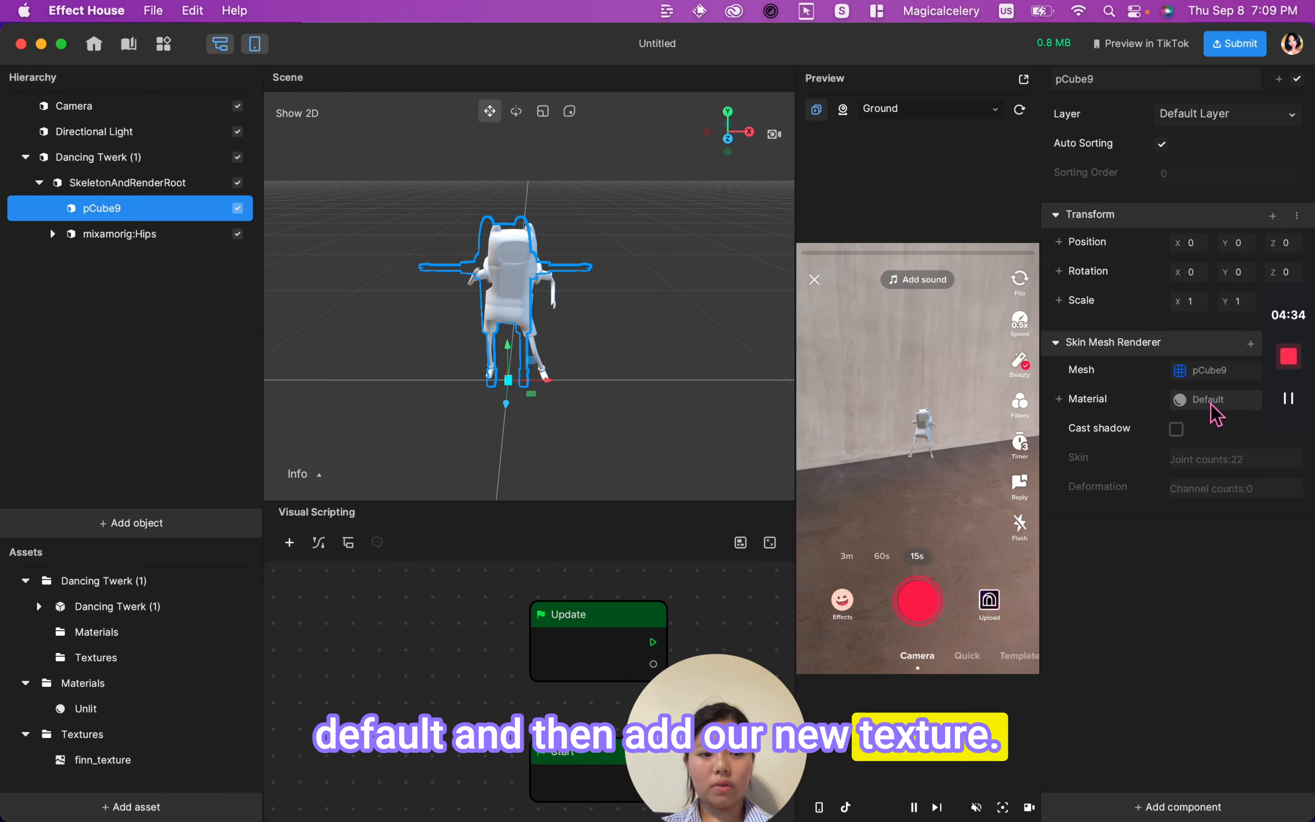
click(1209, 400)
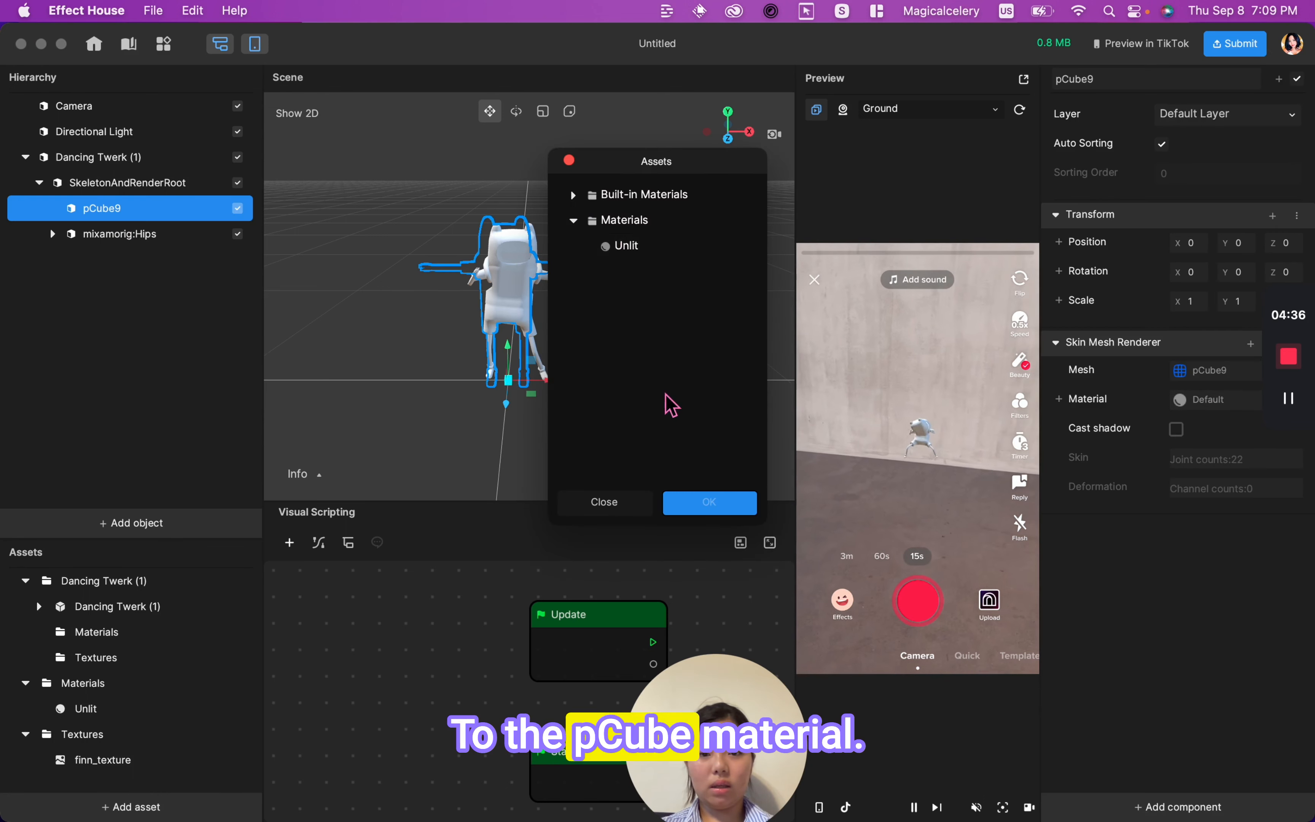
click(635, 249)
click(700, 506)
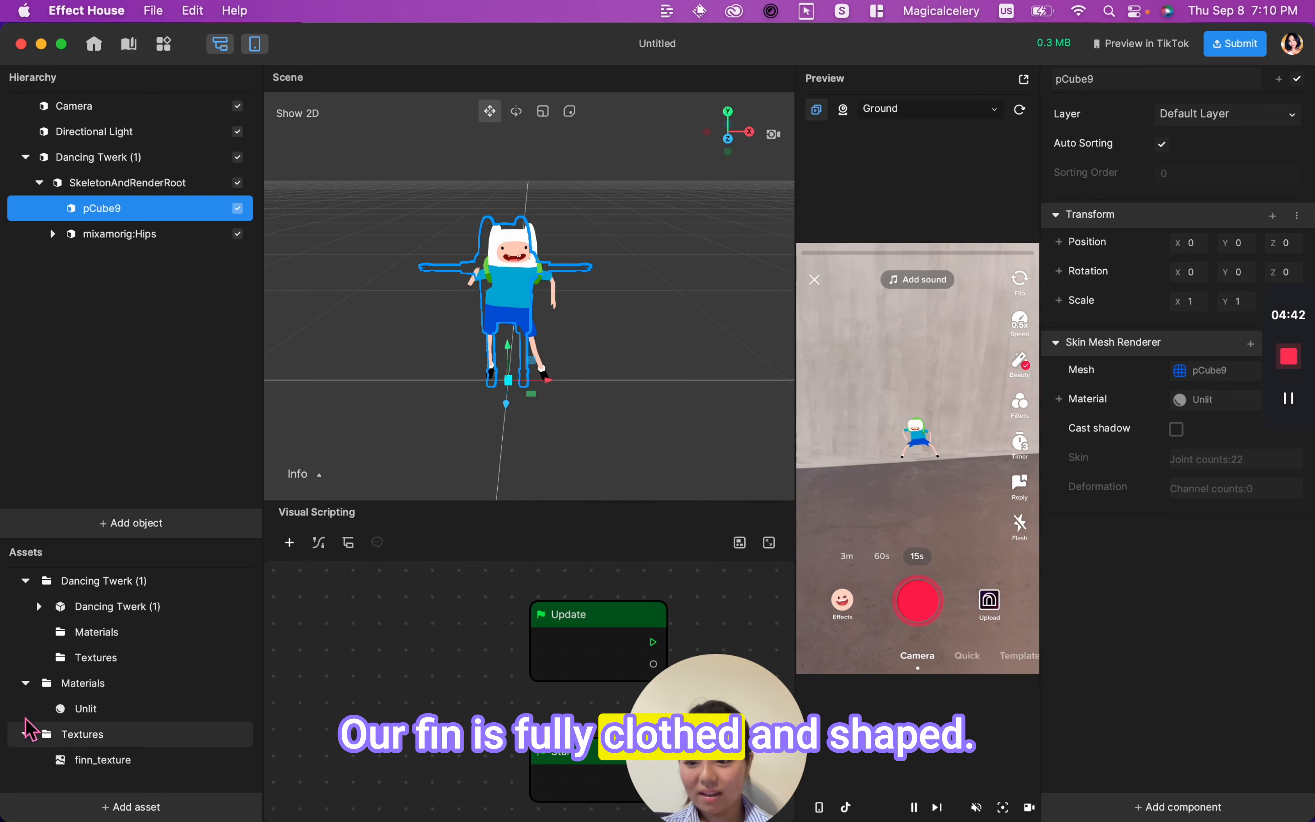
Collapse the three asset folders and the Dancing Twerk (1) hierarchy, and deselect the mesh
click(25, 580)
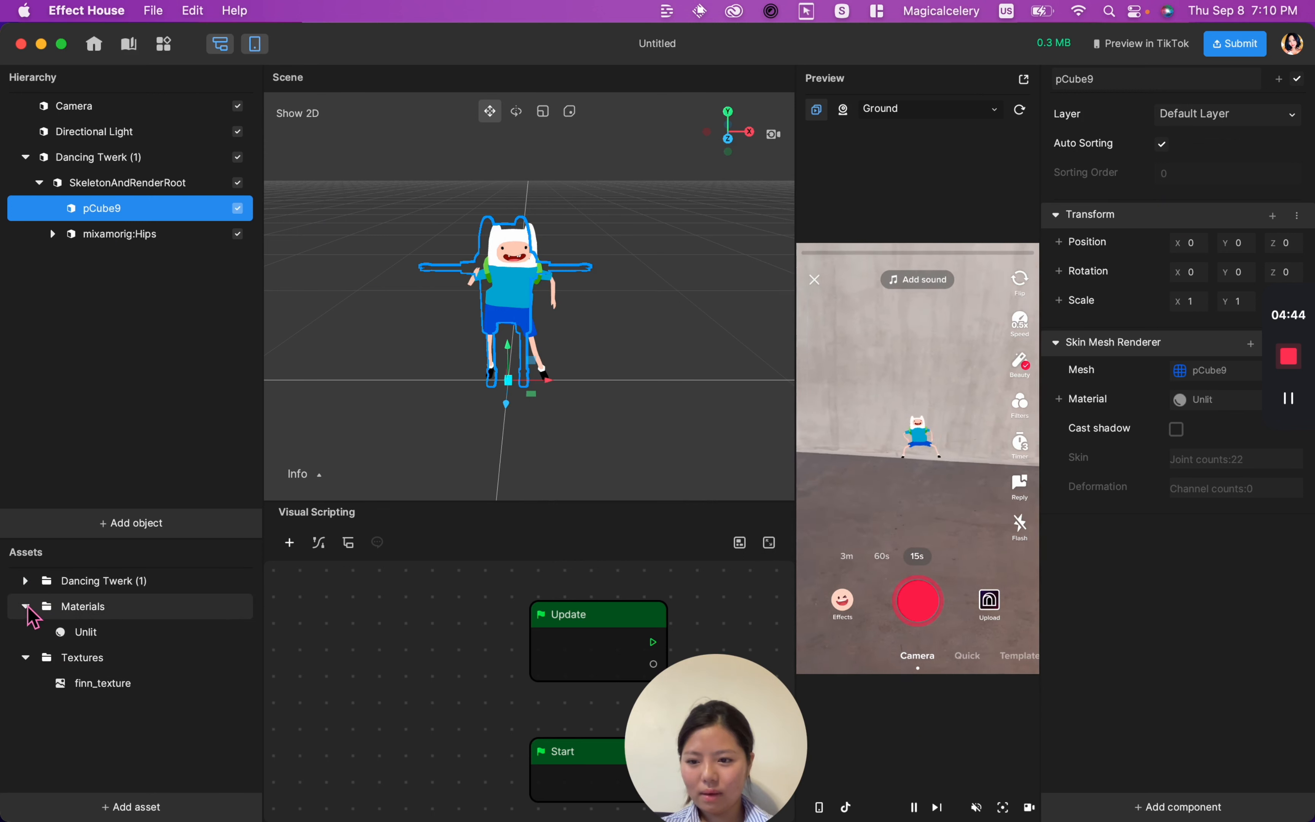
click(26, 606)
click(26, 631)
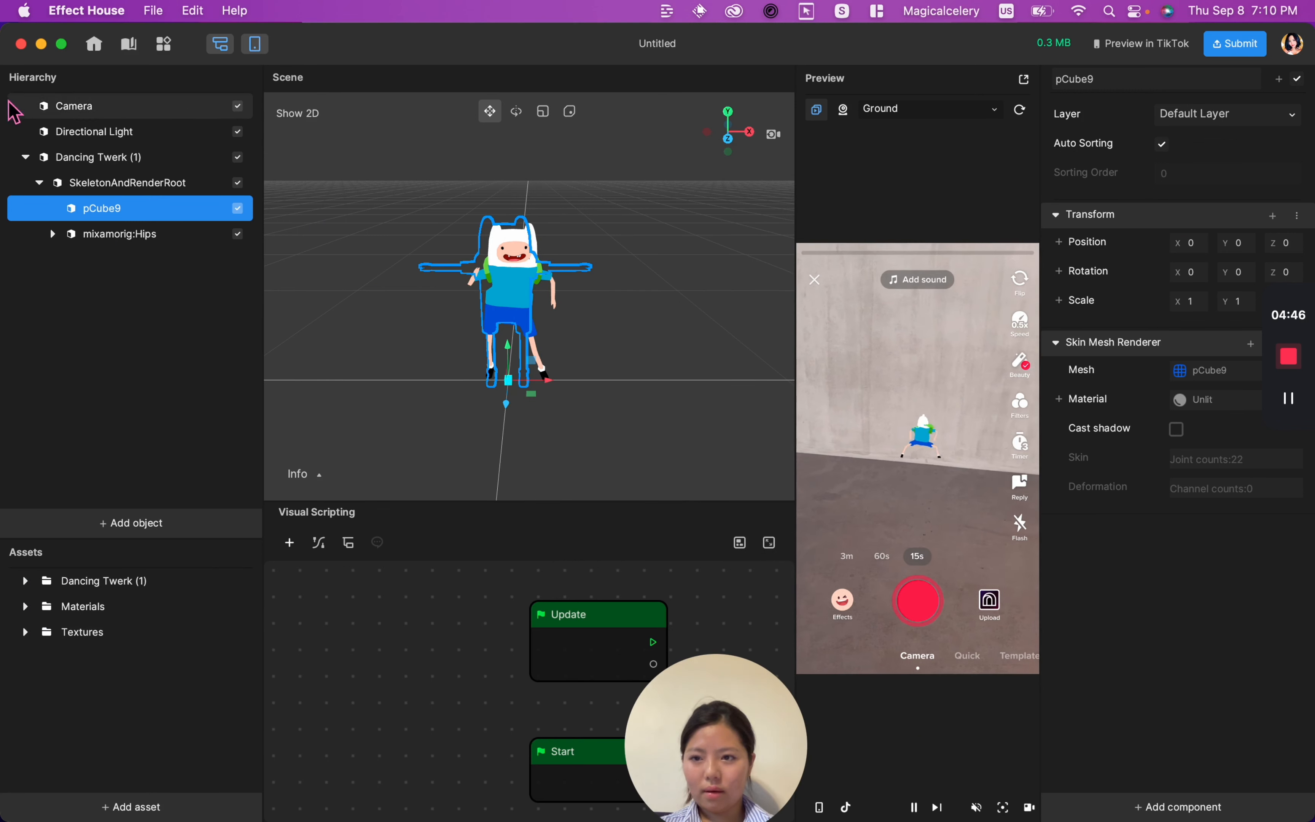
click(26, 157)
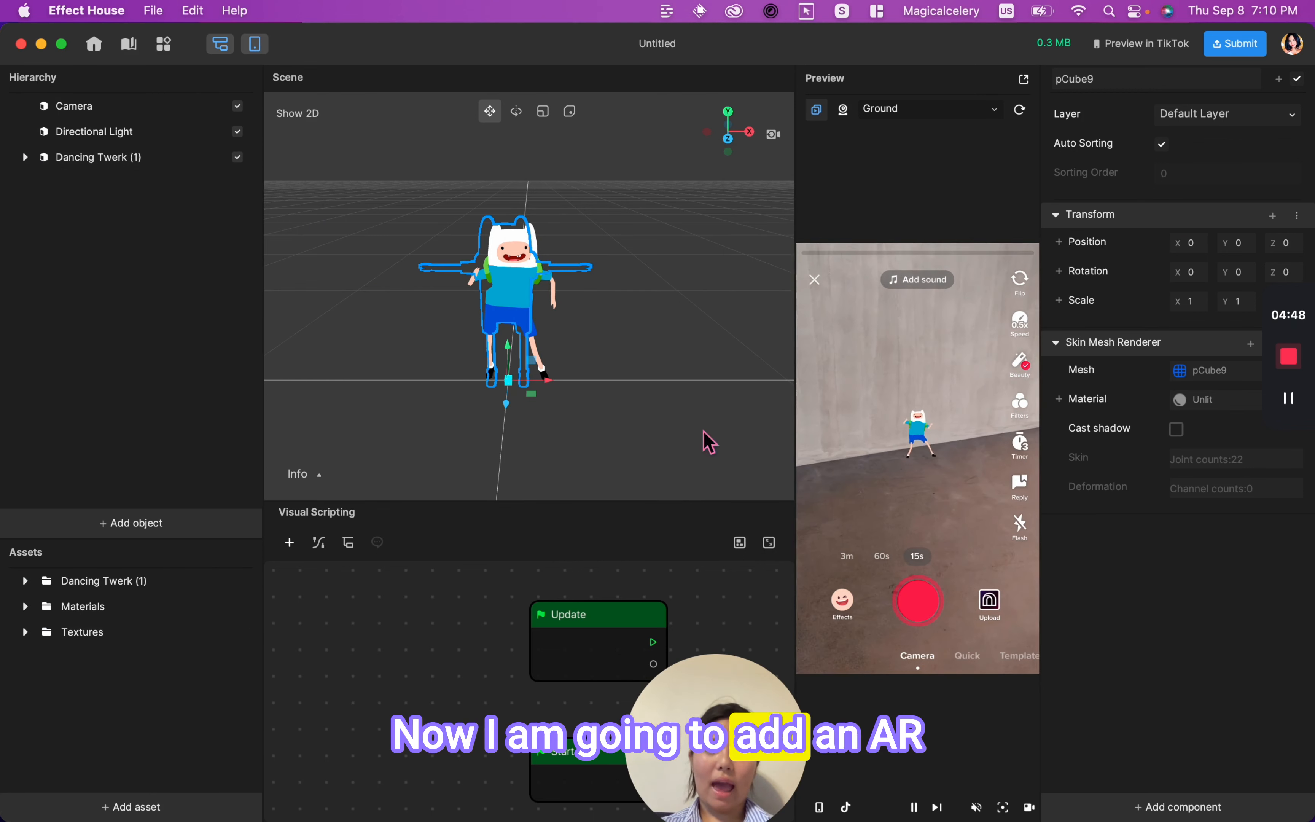
click(474, 356)
Add an AR Plane tracking object to the scene
click(153, 524)
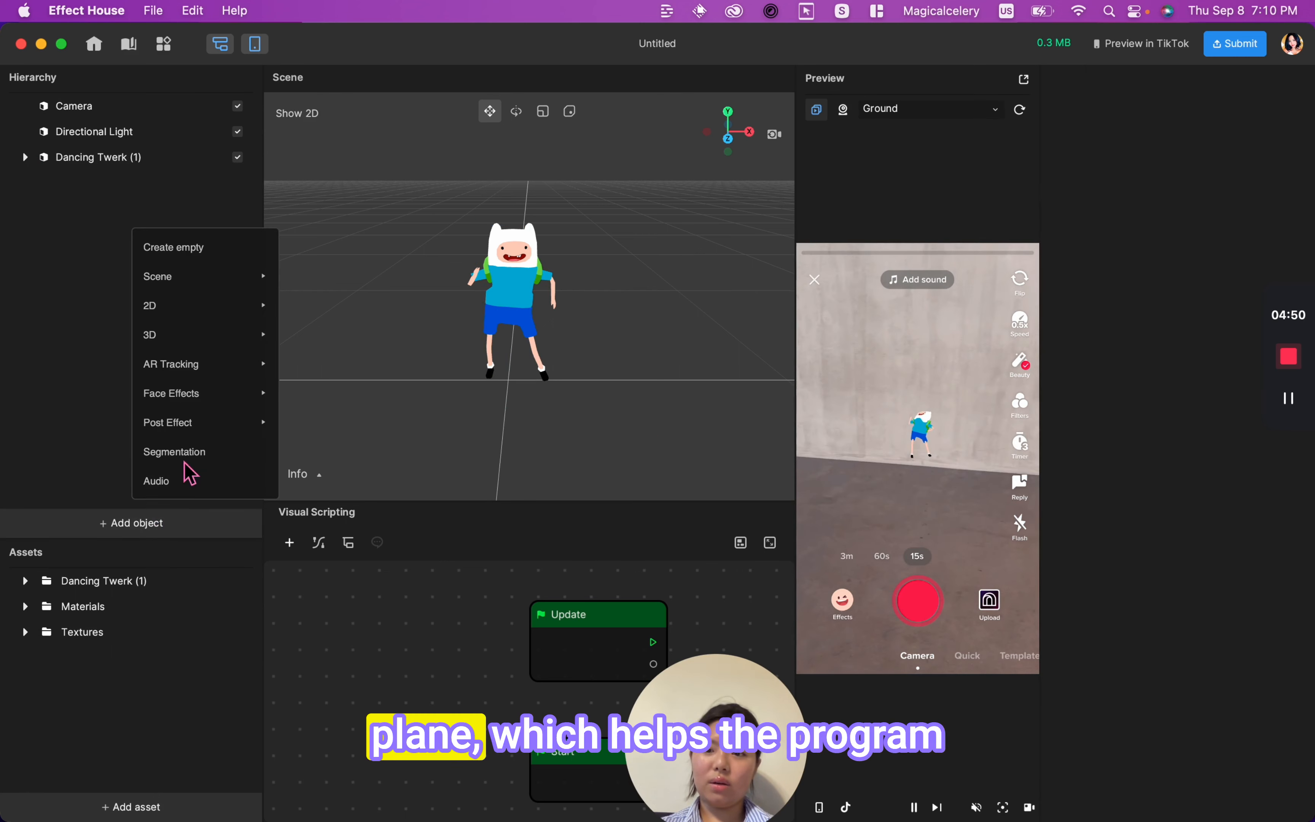
mouse_move(191, 333)
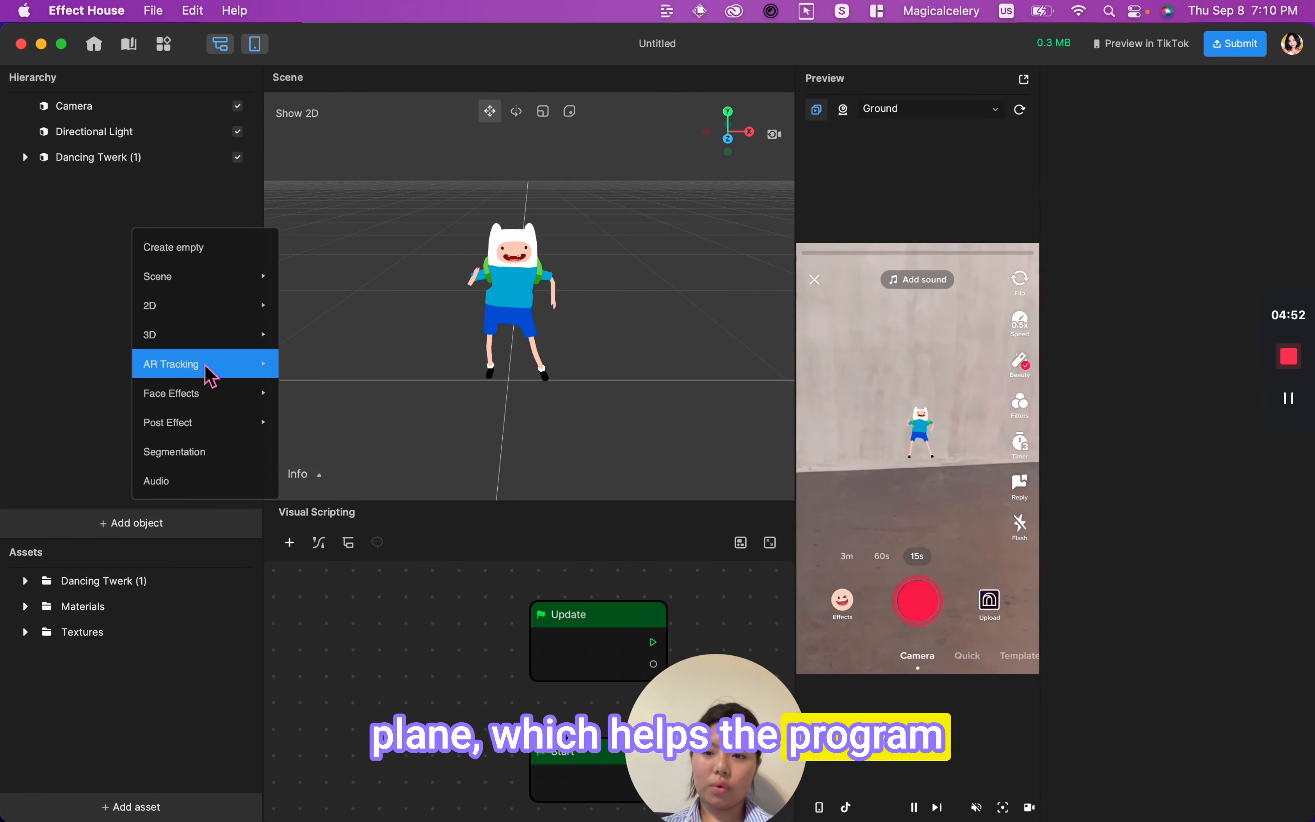
mouse_move(212, 364)
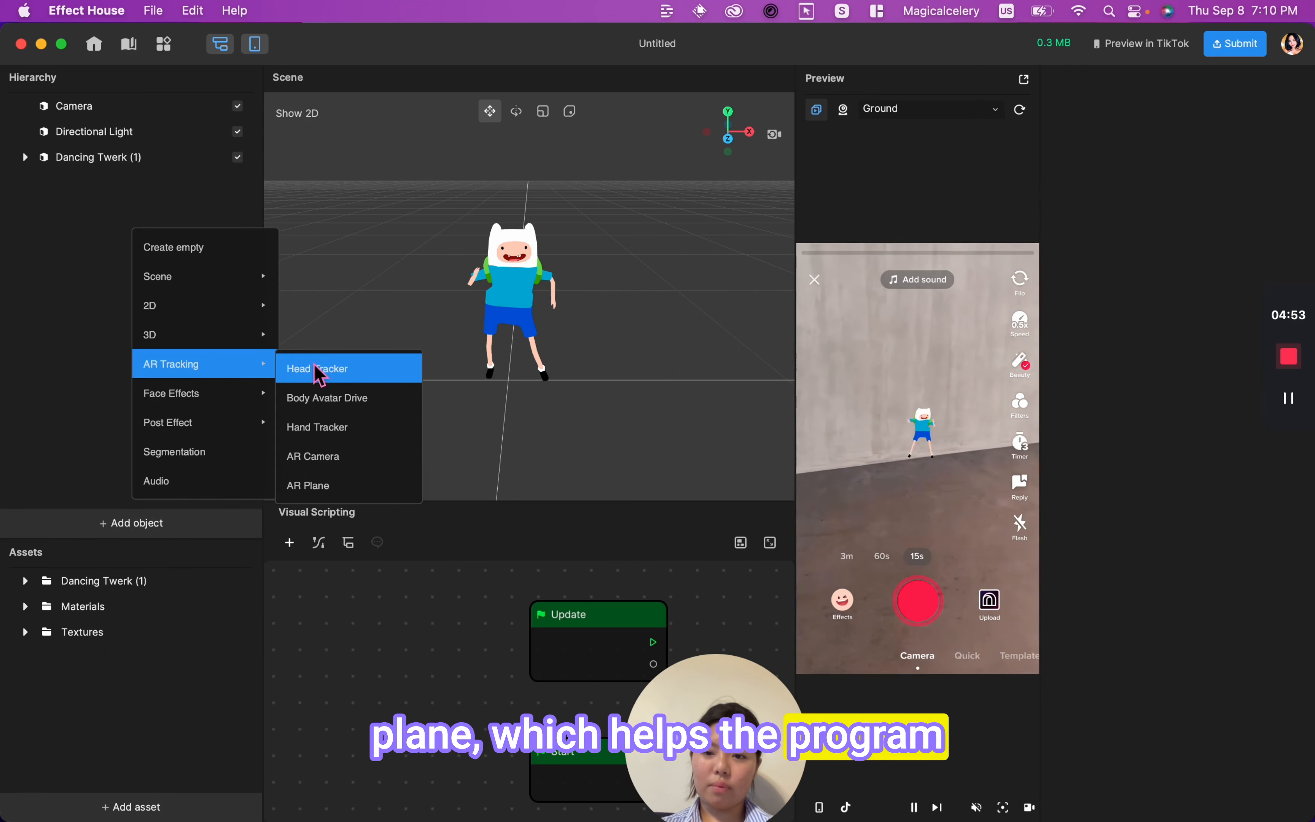
click(348, 487)
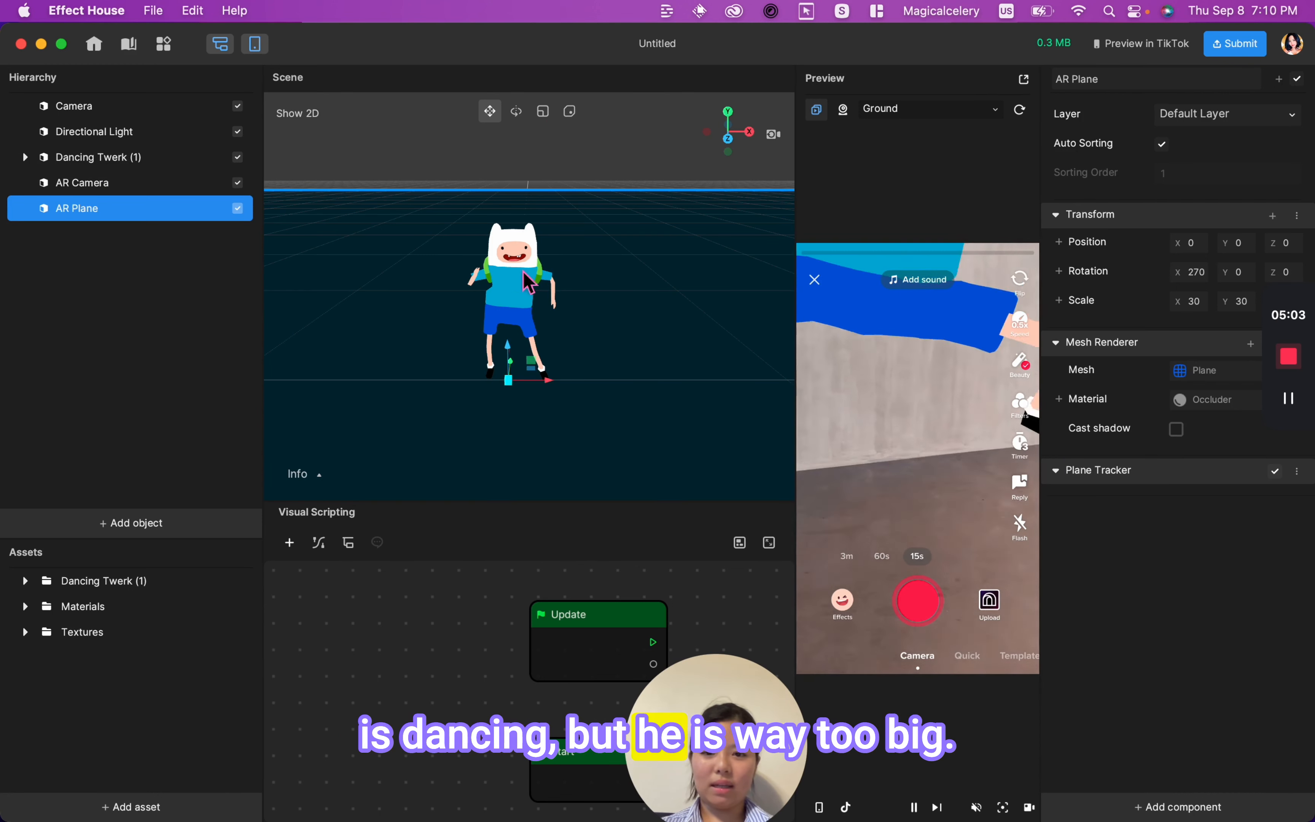
Scale the whole Dancing Twerk (1) object down uniformly to about 0.215 on all axes
click(527, 283)
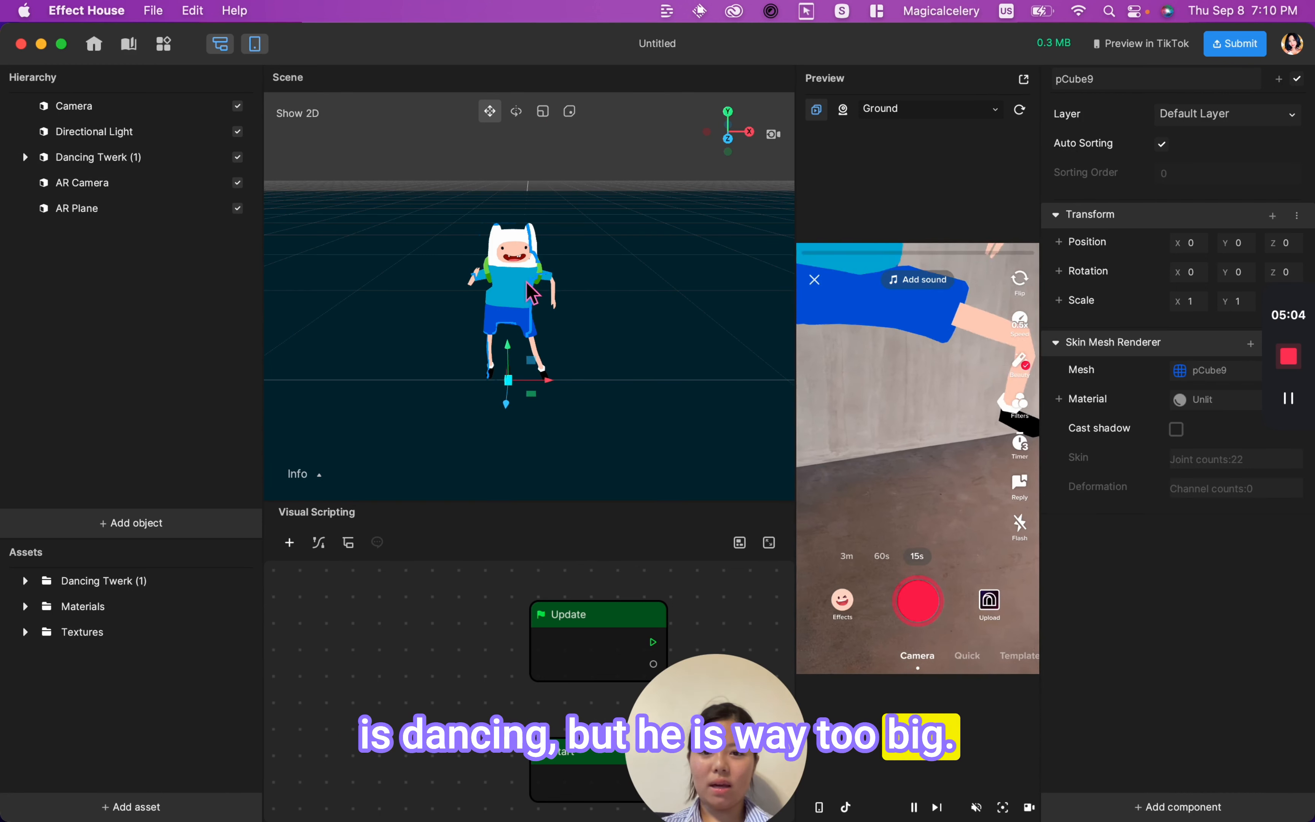
click(98, 163)
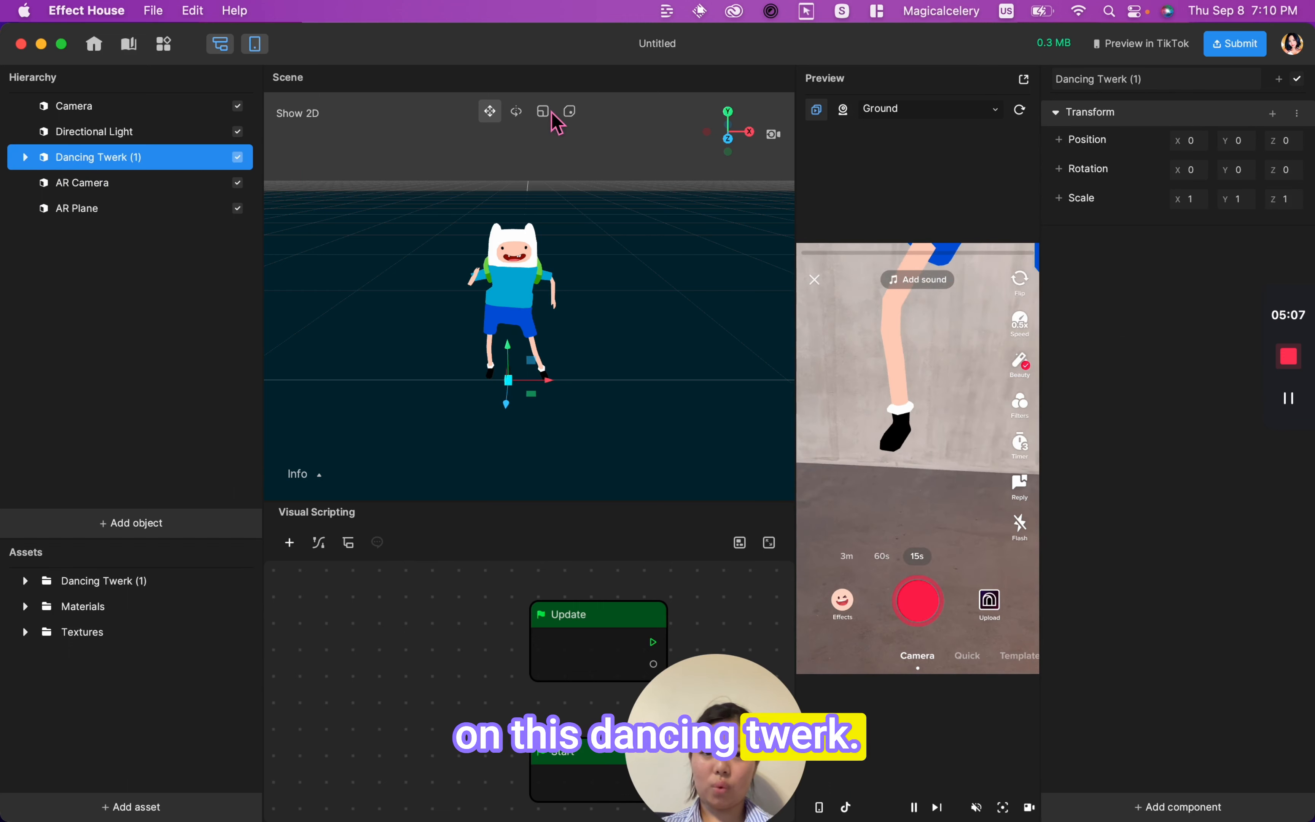
key(r)
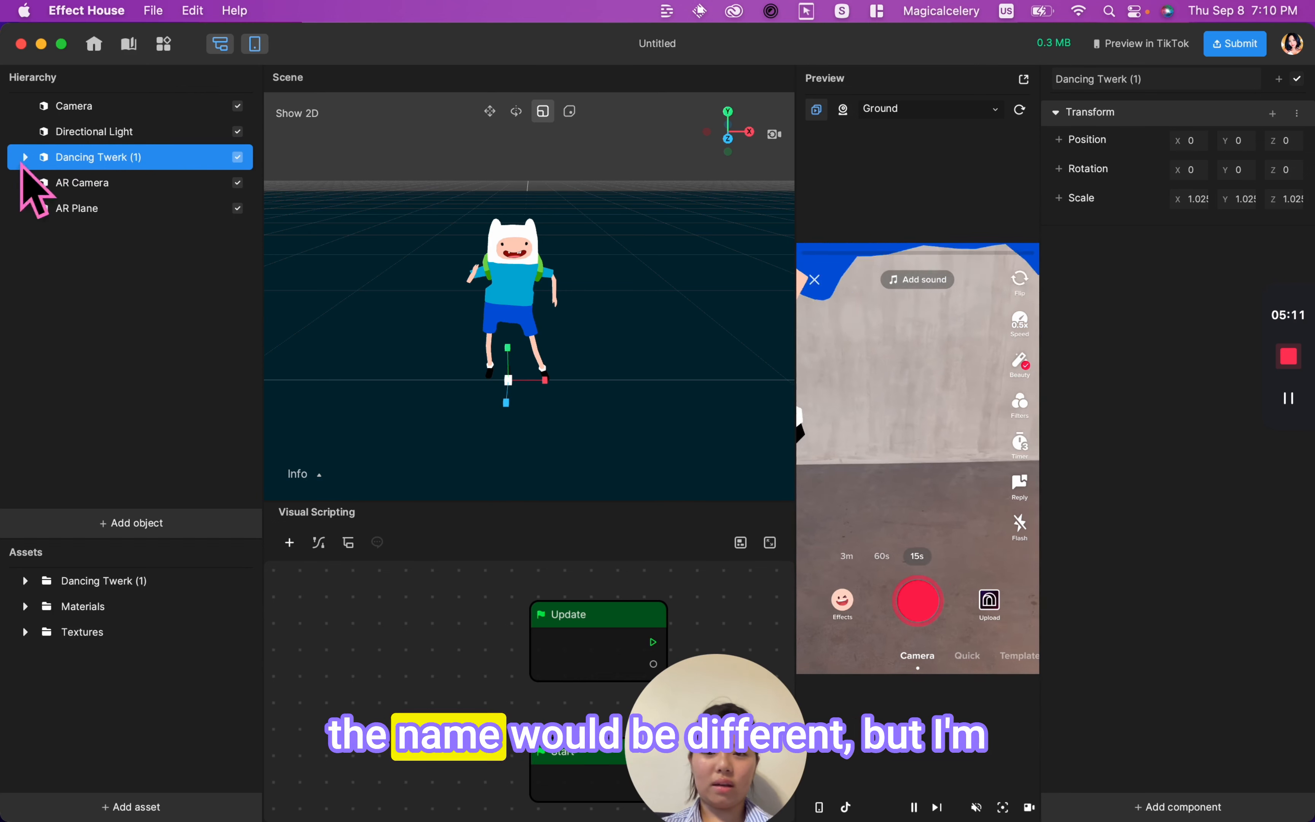
click(509, 381)
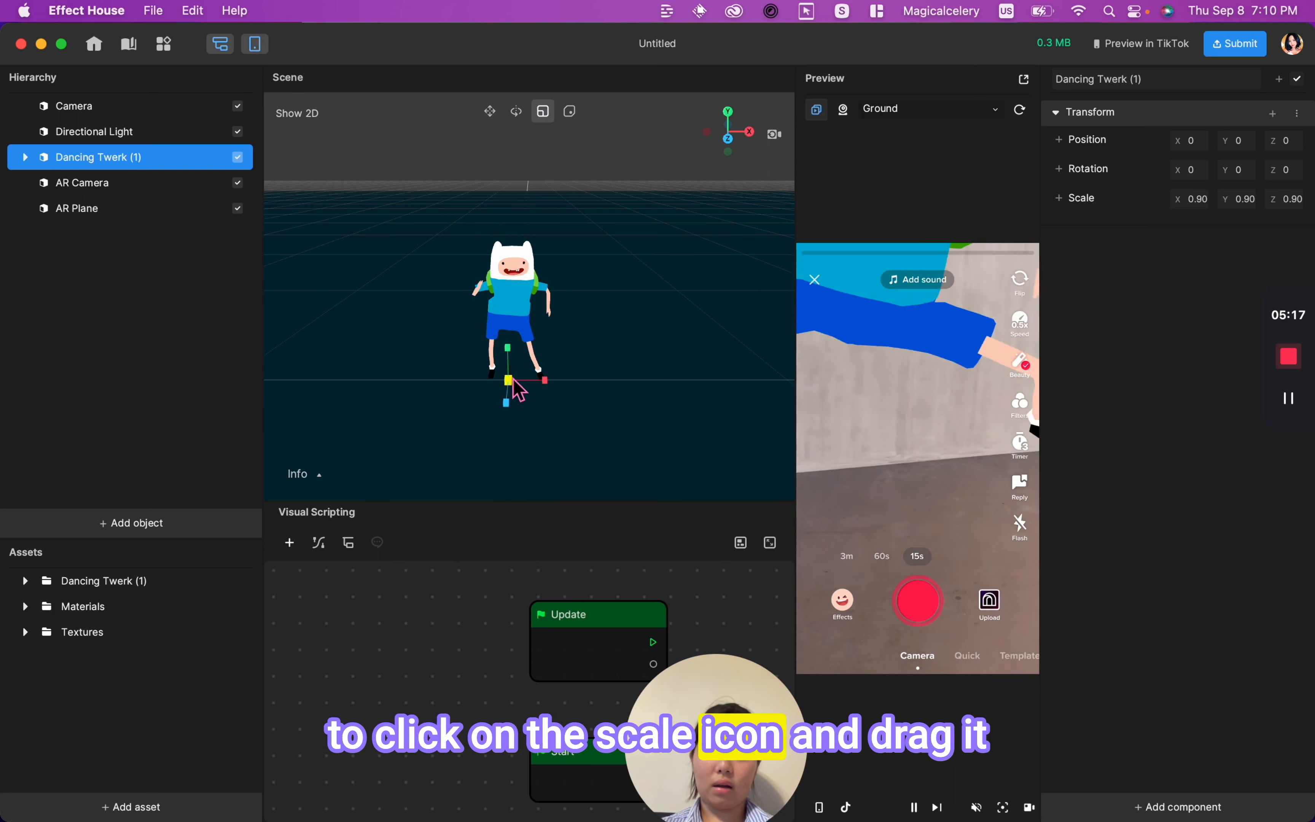
drag(513, 382, 498, 398)
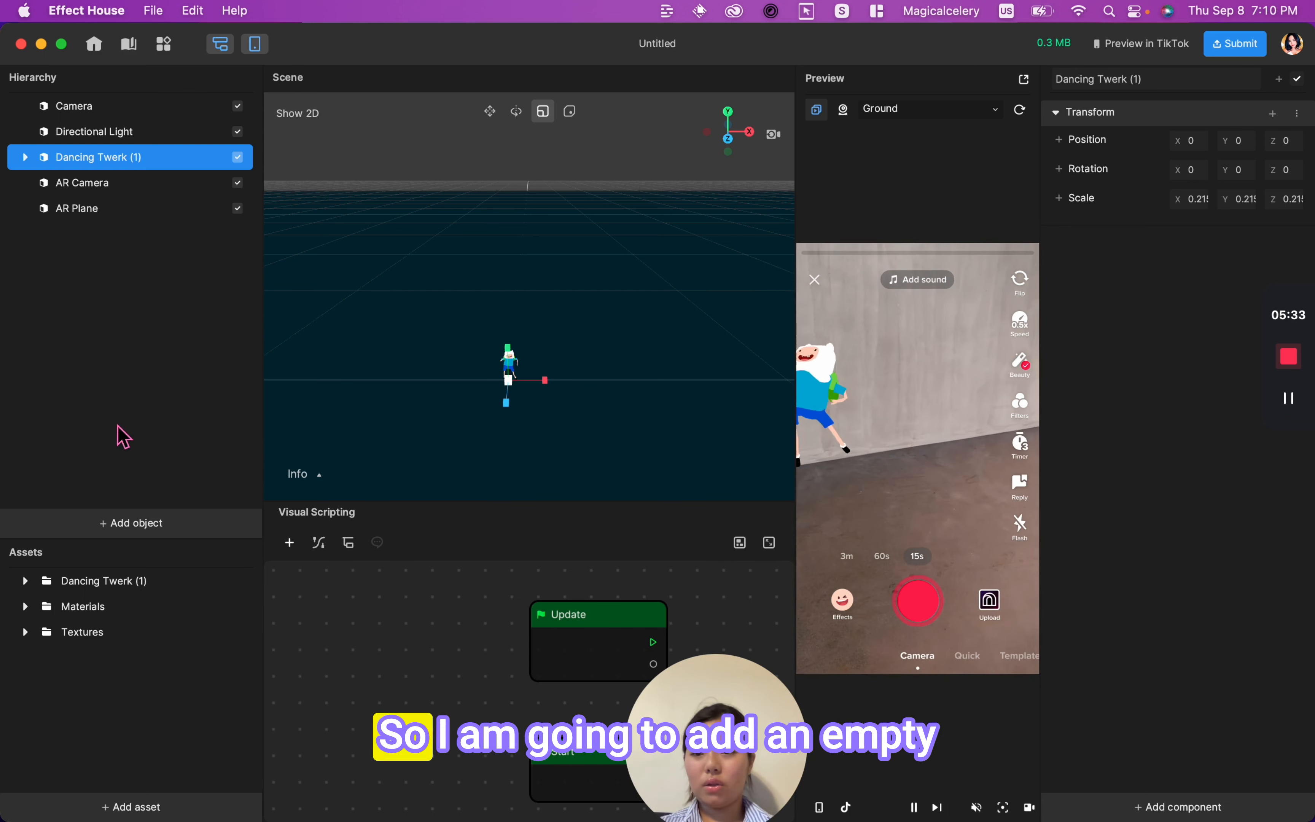
Create an empty scene object and nest Dancing Twerk (1) inside it
click(153, 308)
click(130, 523)
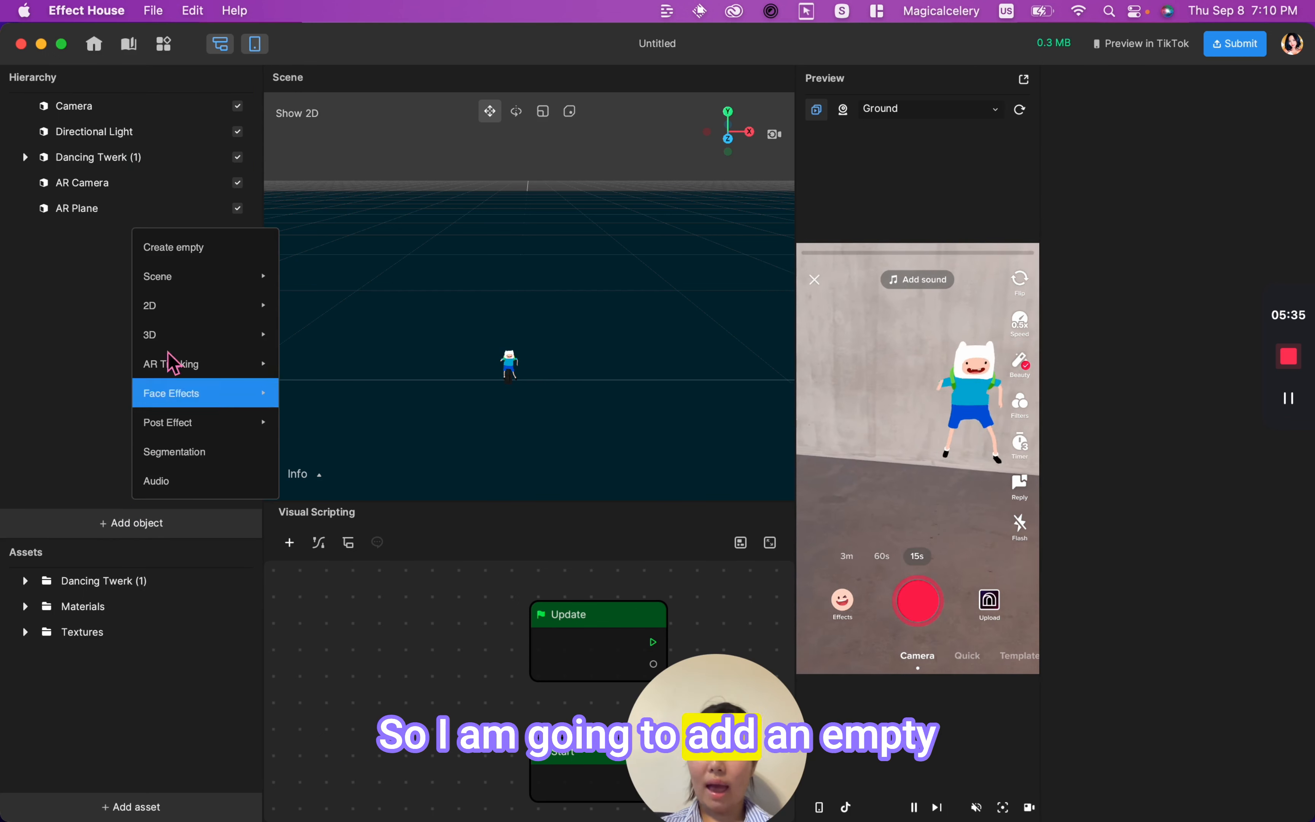
click(188, 251)
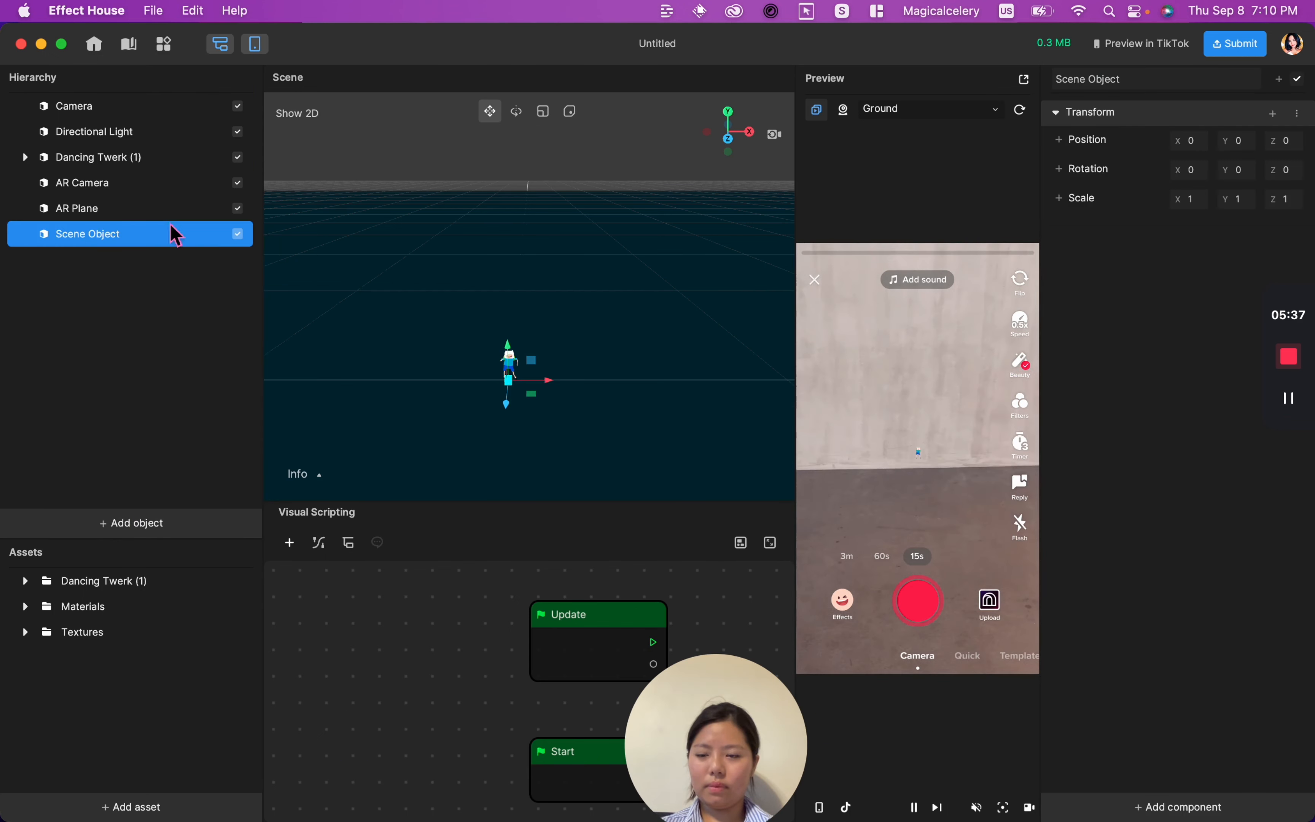
drag(95, 159, 117, 235)
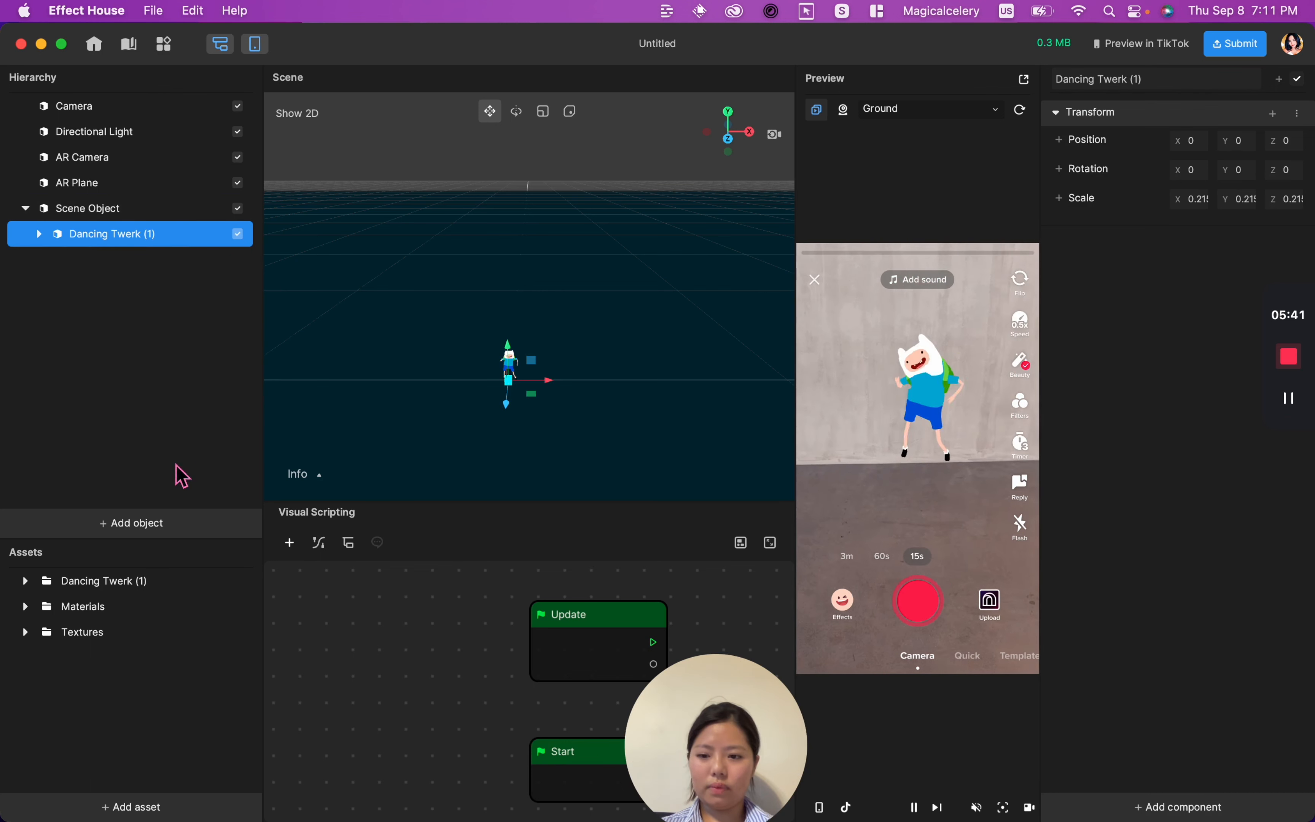
Add a 3D cube object to the scene
click(87, 208)
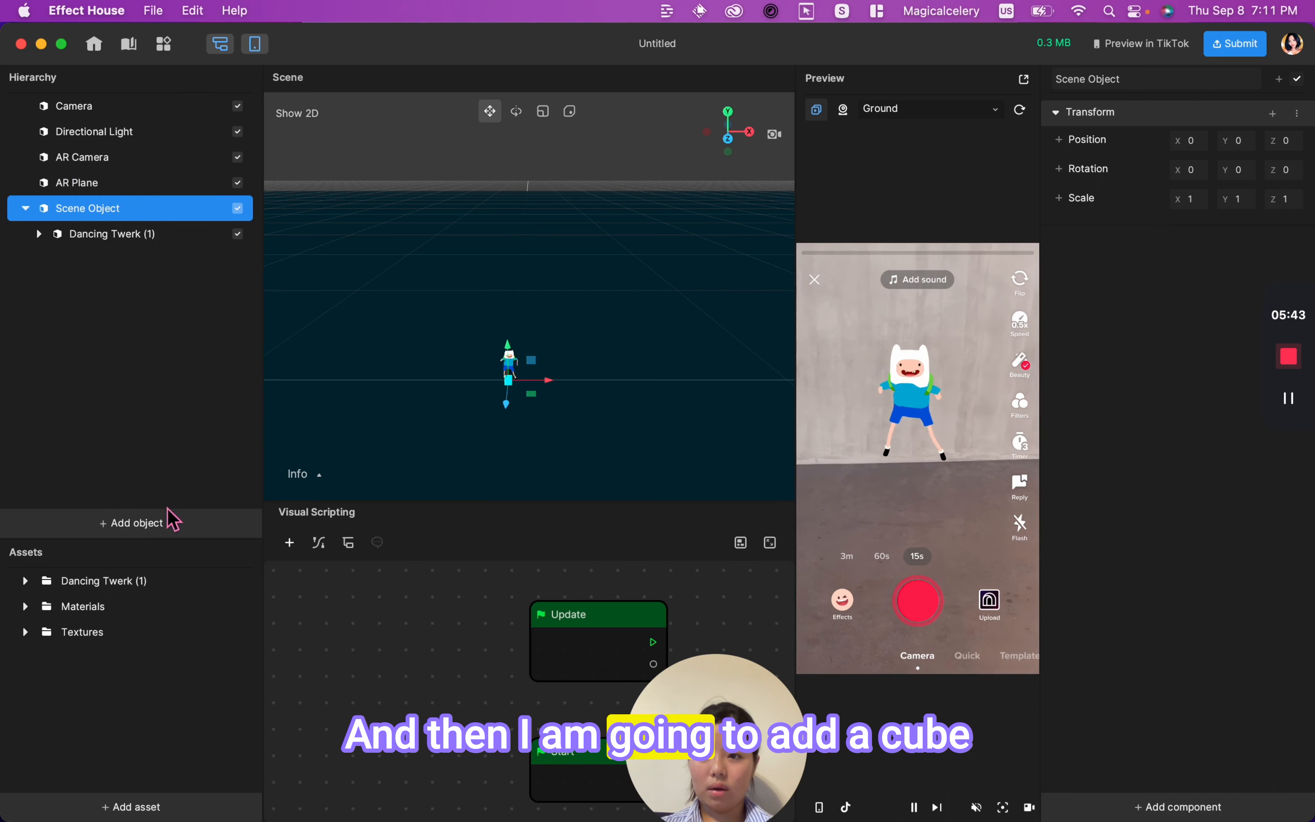
click(158, 529)
mouse_move(182, 347)
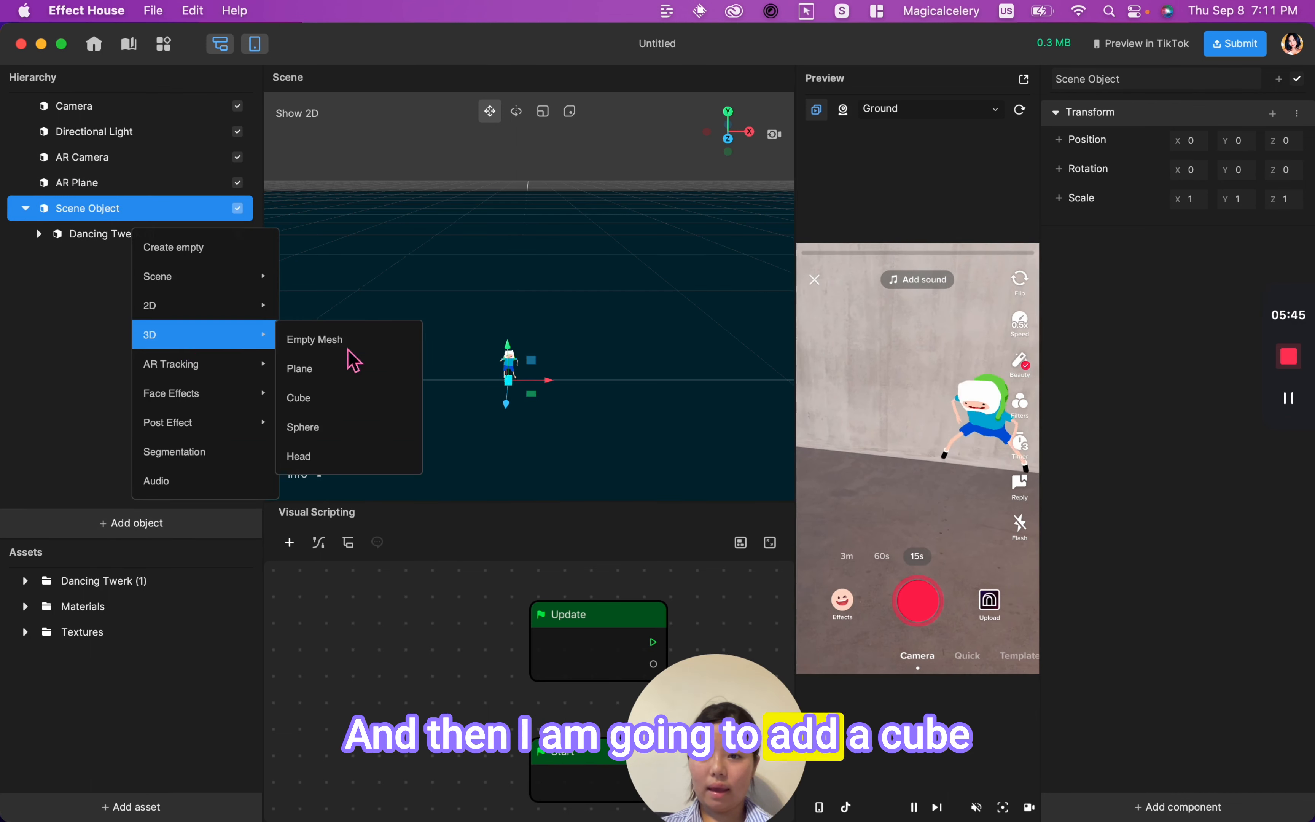
click(351, 402)
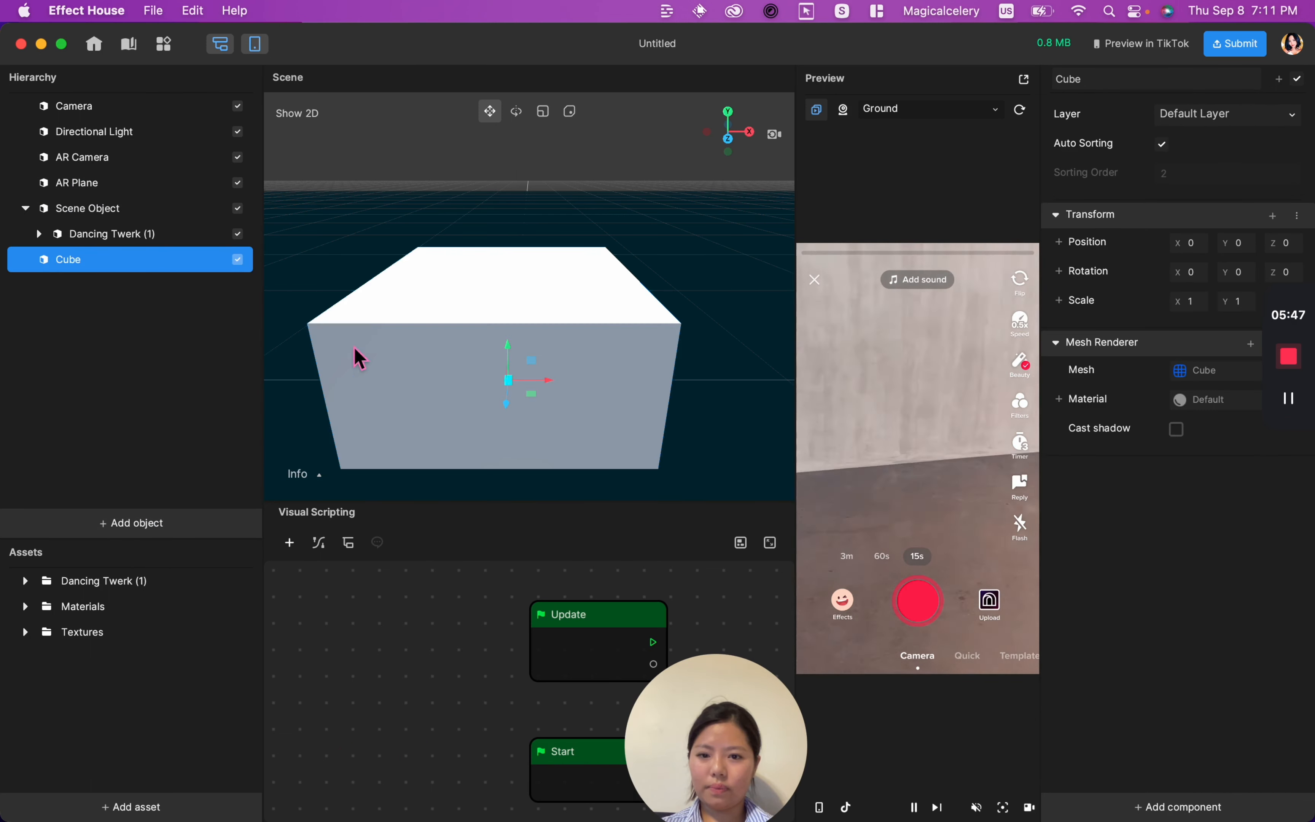
Scale the cube to about 0.06 on X and 0.16 on Y, and position it around the character at about X 0.09, Y 0.70
click(542, 111)
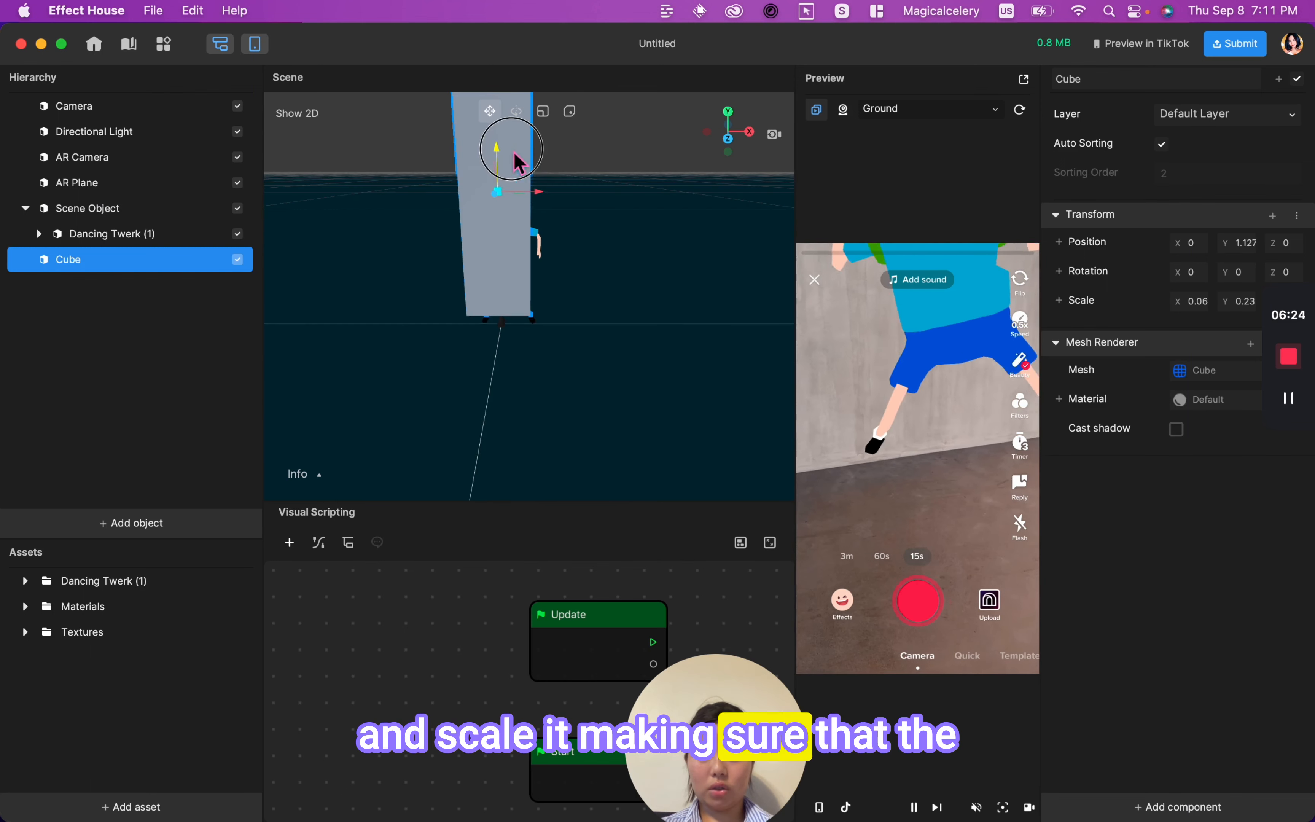
drag(516, 163, 517, 197)
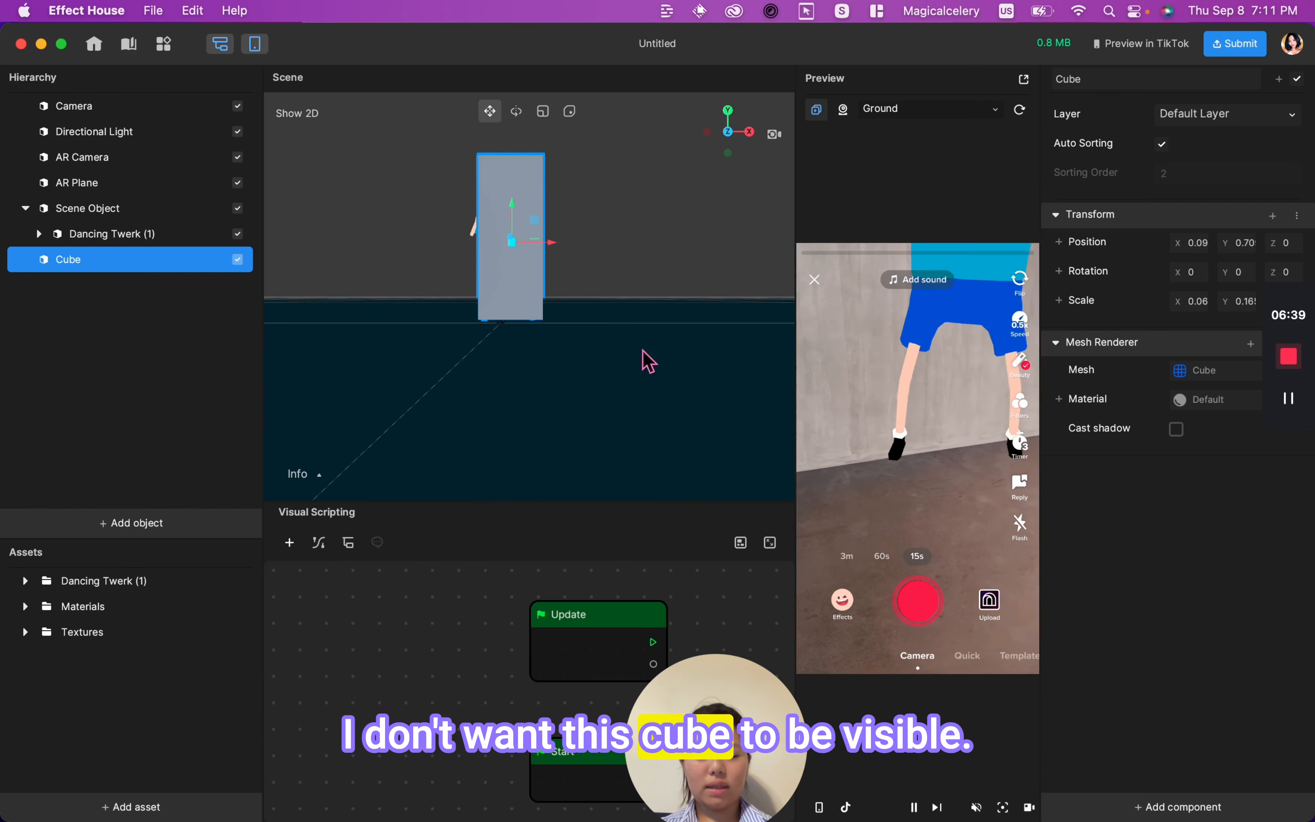
drag(732, 133, 699, 174)
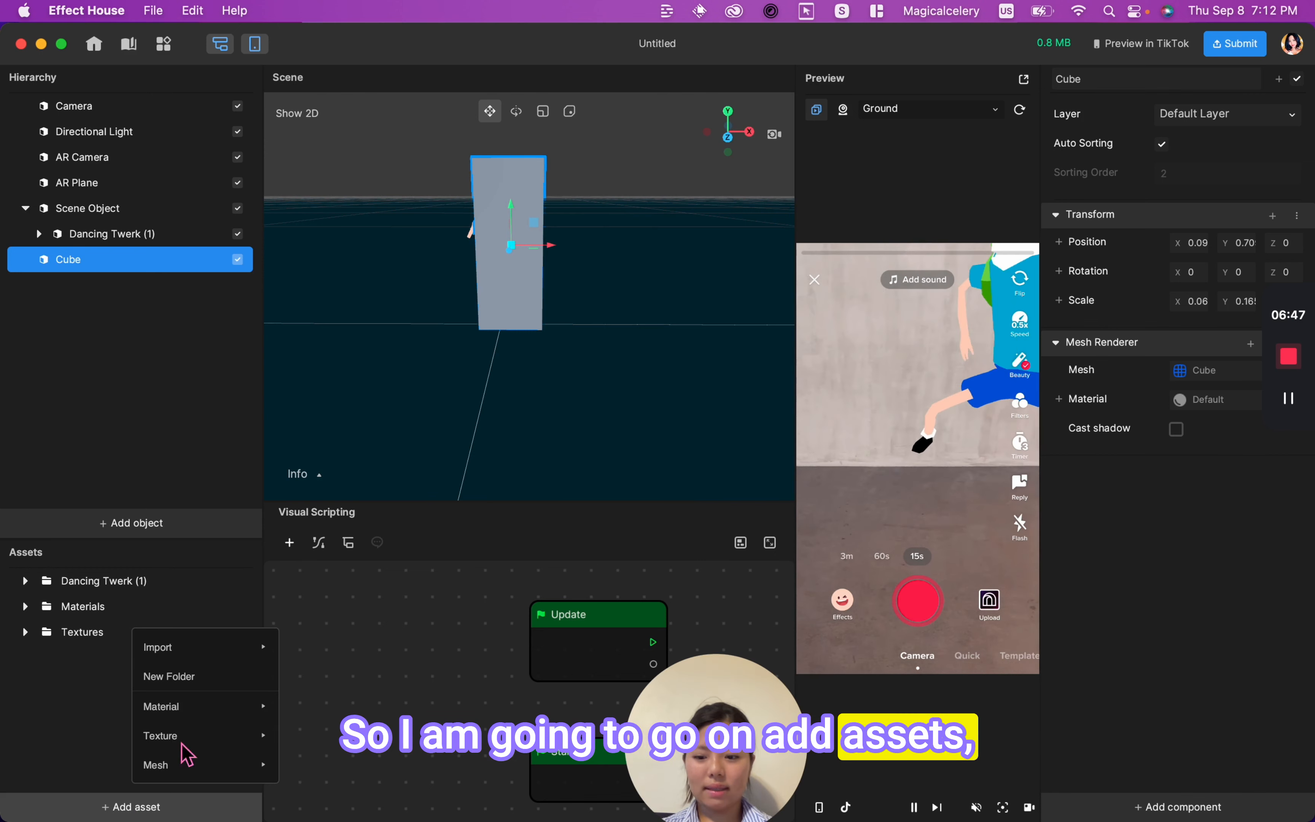
Create a new Unlit material and rename it "transparent"
mouse_move(190, 706)
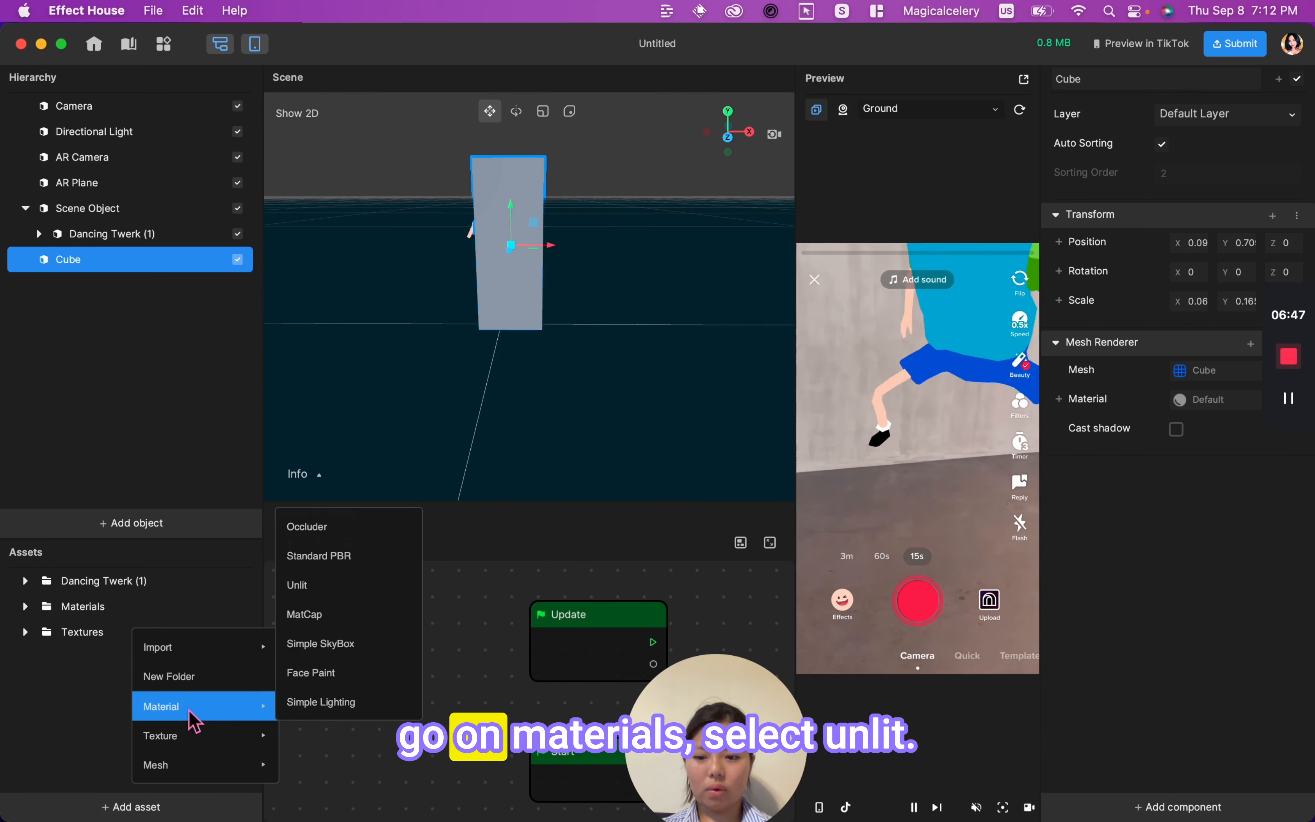
click(325, 586)
click(119, 658)
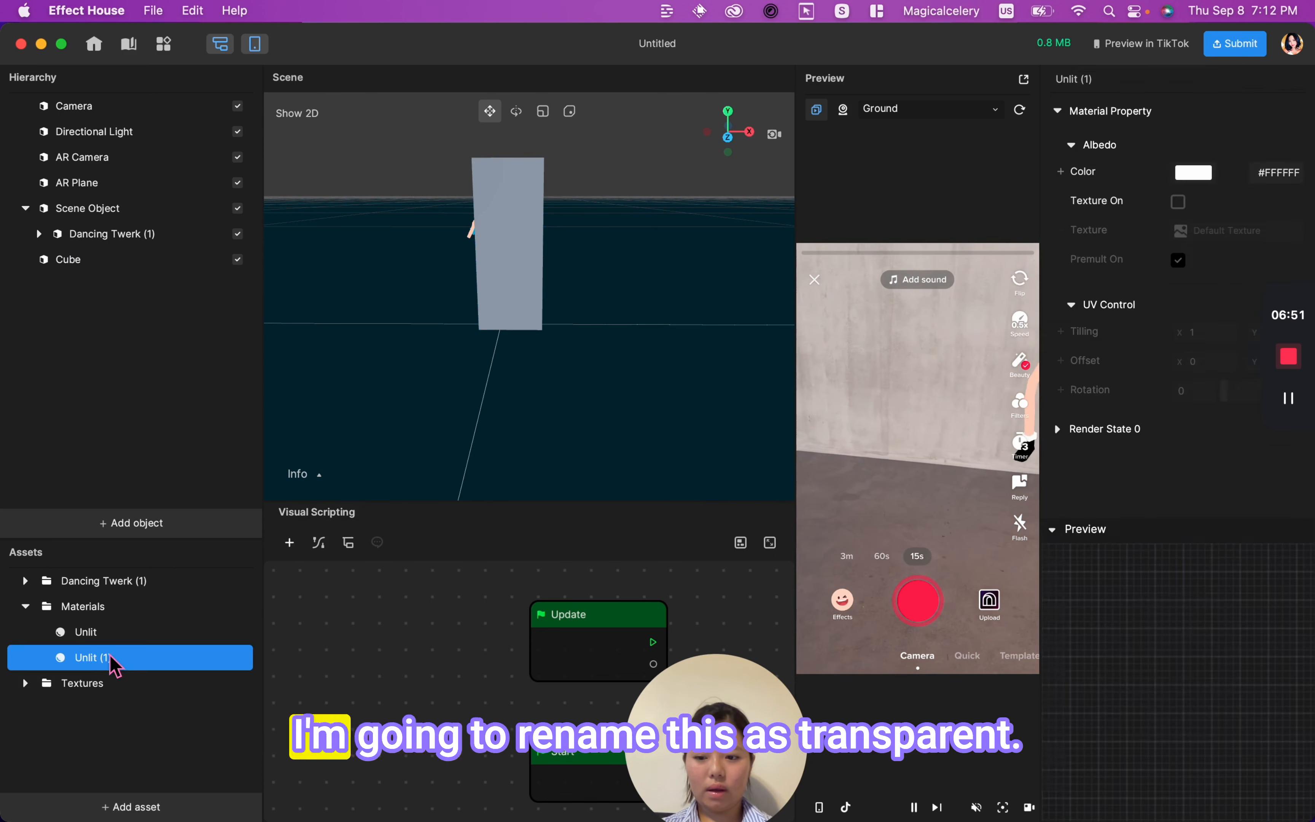
right_click(112, 656)
click(185, 704)
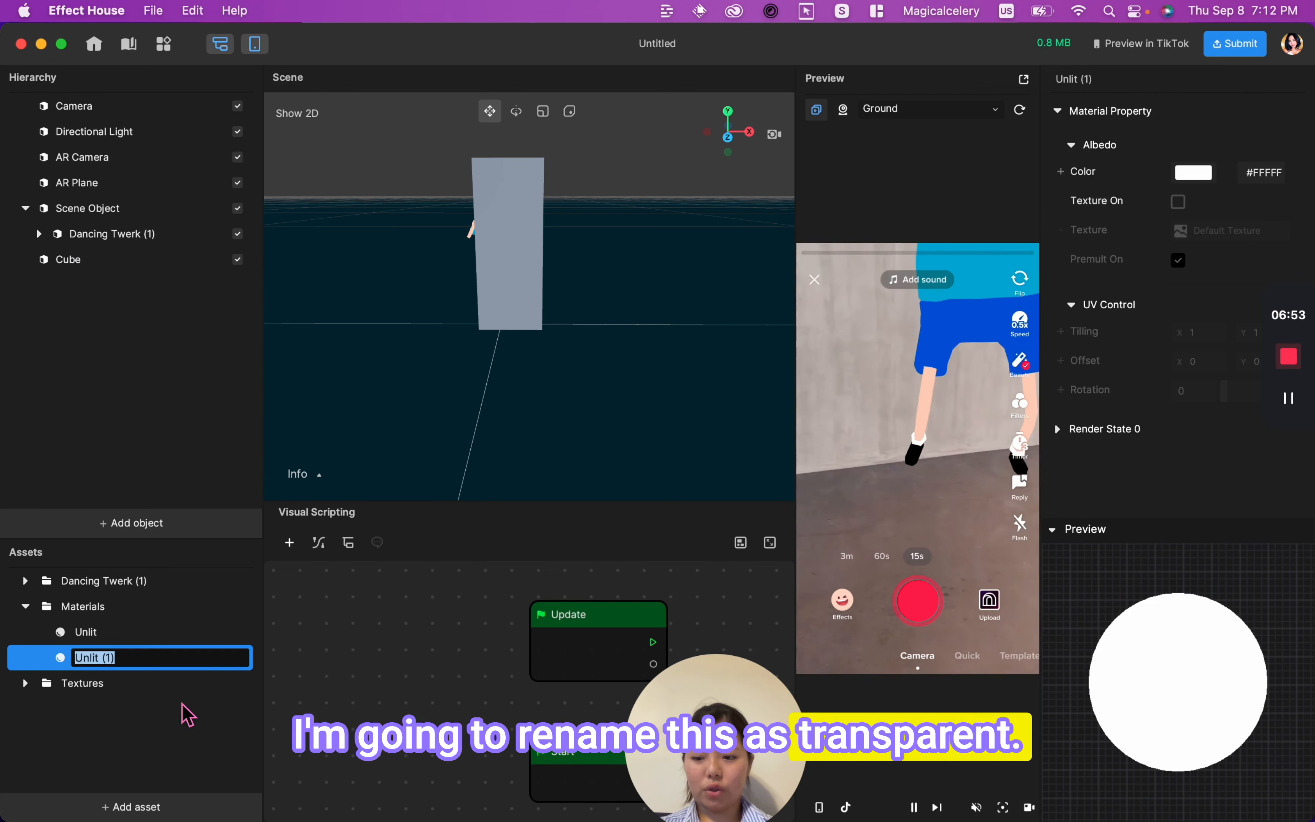
text(transparent)
key(Return)
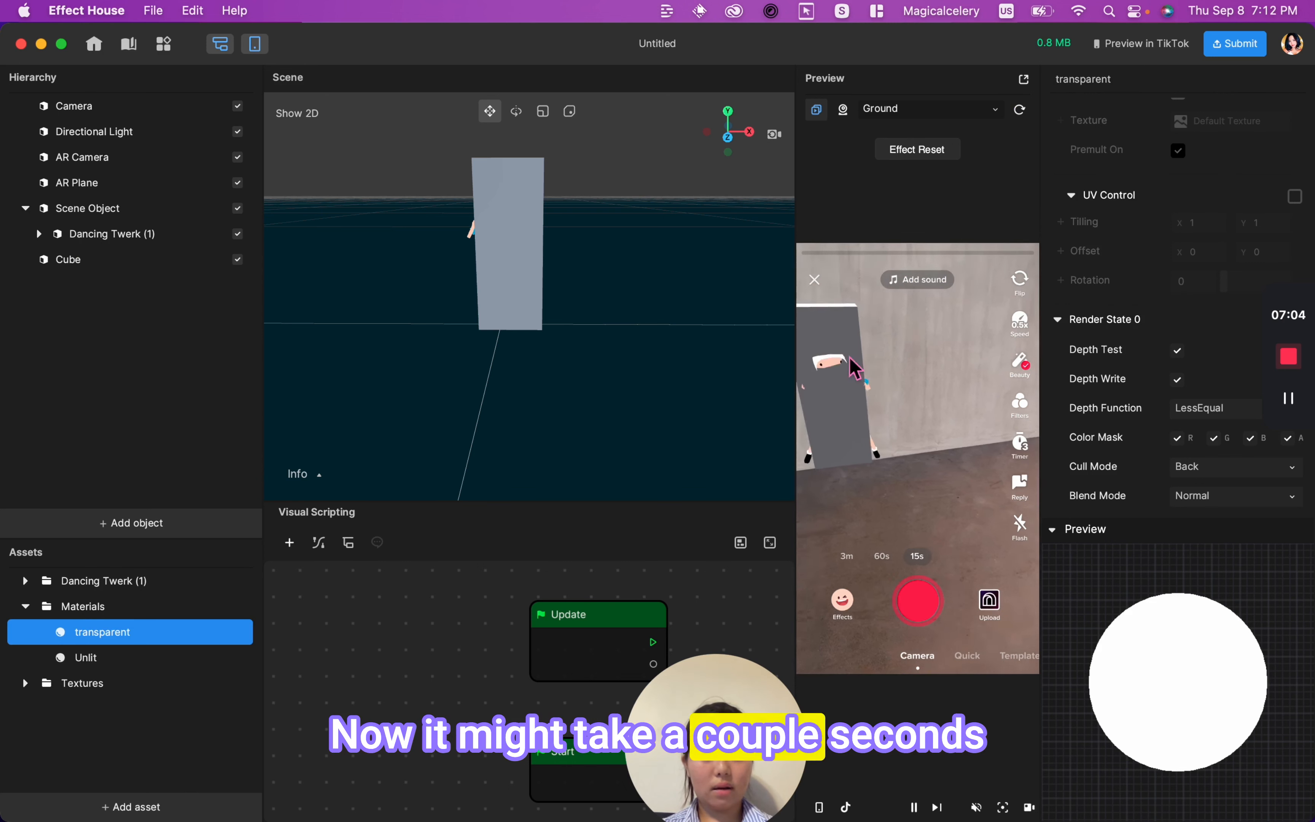
Reset the effect preview and set the transparent material's blend mode to Transparent
click(1020, 110)
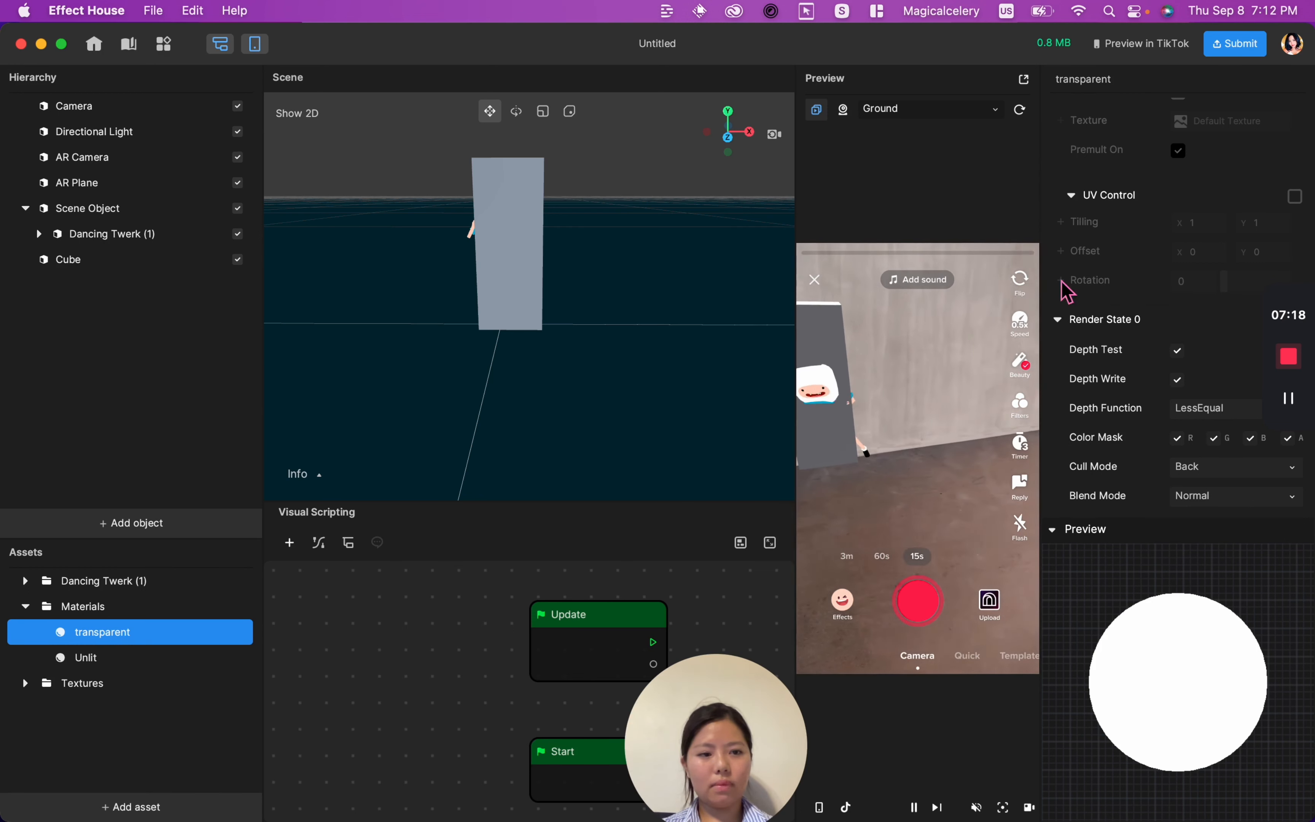
scroll(1168, 347, up, 3)
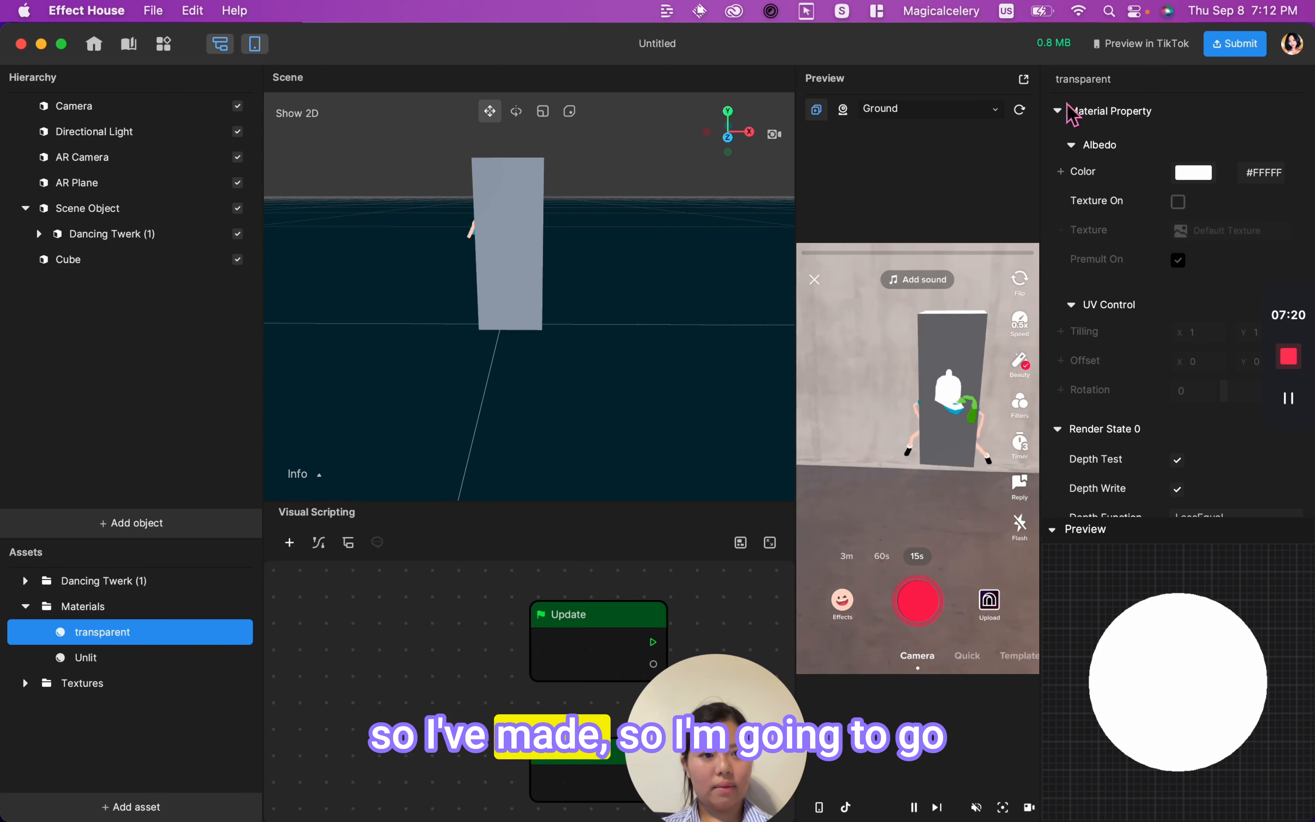
scroll(1202, 205, down, 3)
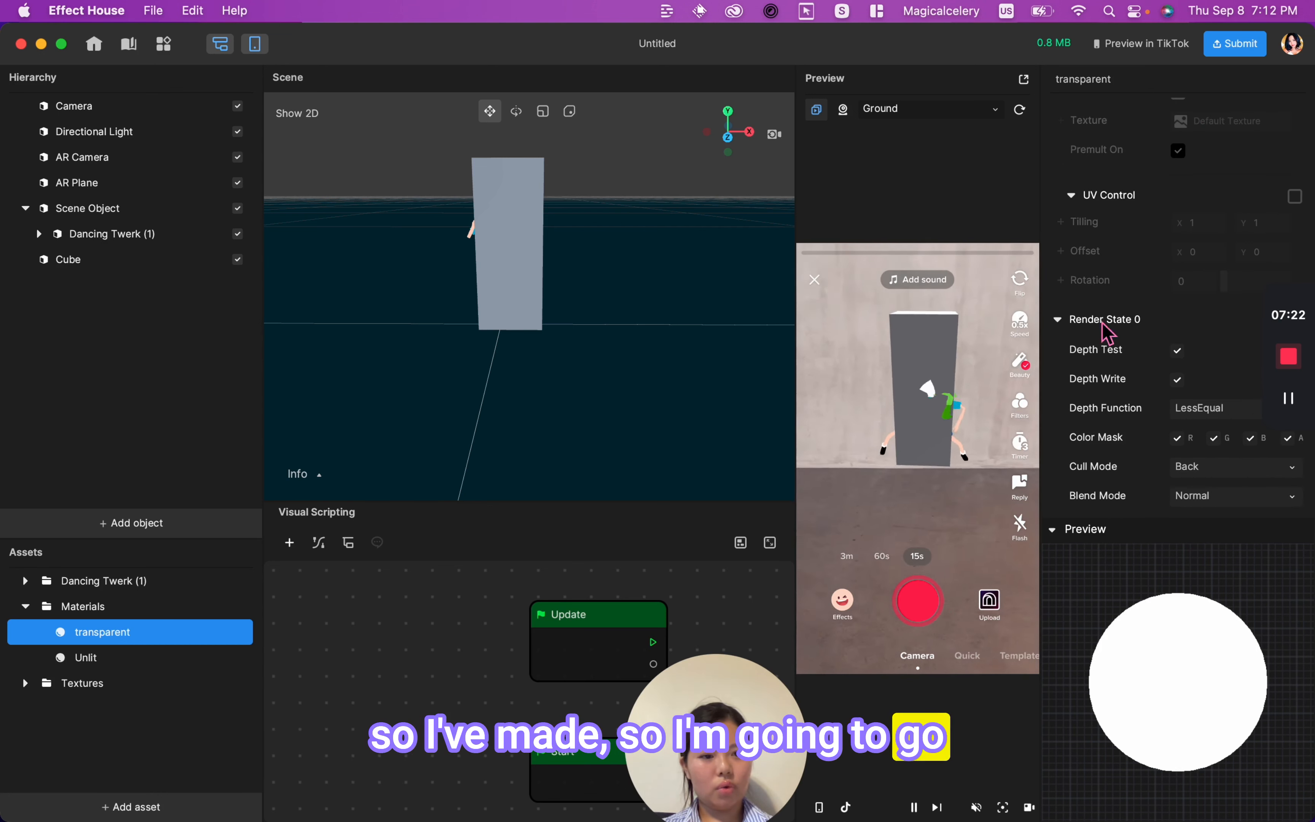
click(1226, 498)
click(1243, 760)
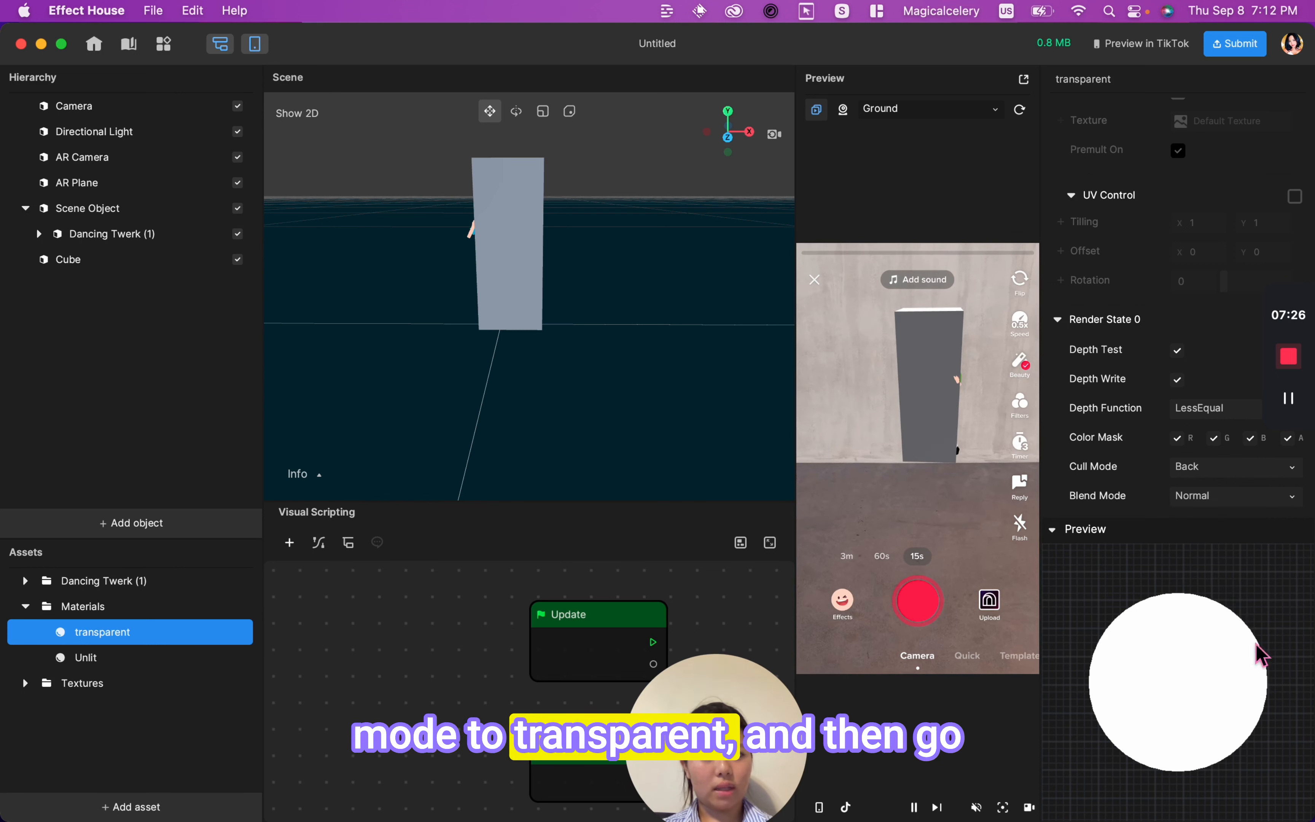
Lower the transparent material's albedo color opacity to the minimum and set its depth function to Never
scroll(1199, 345, up, 3)
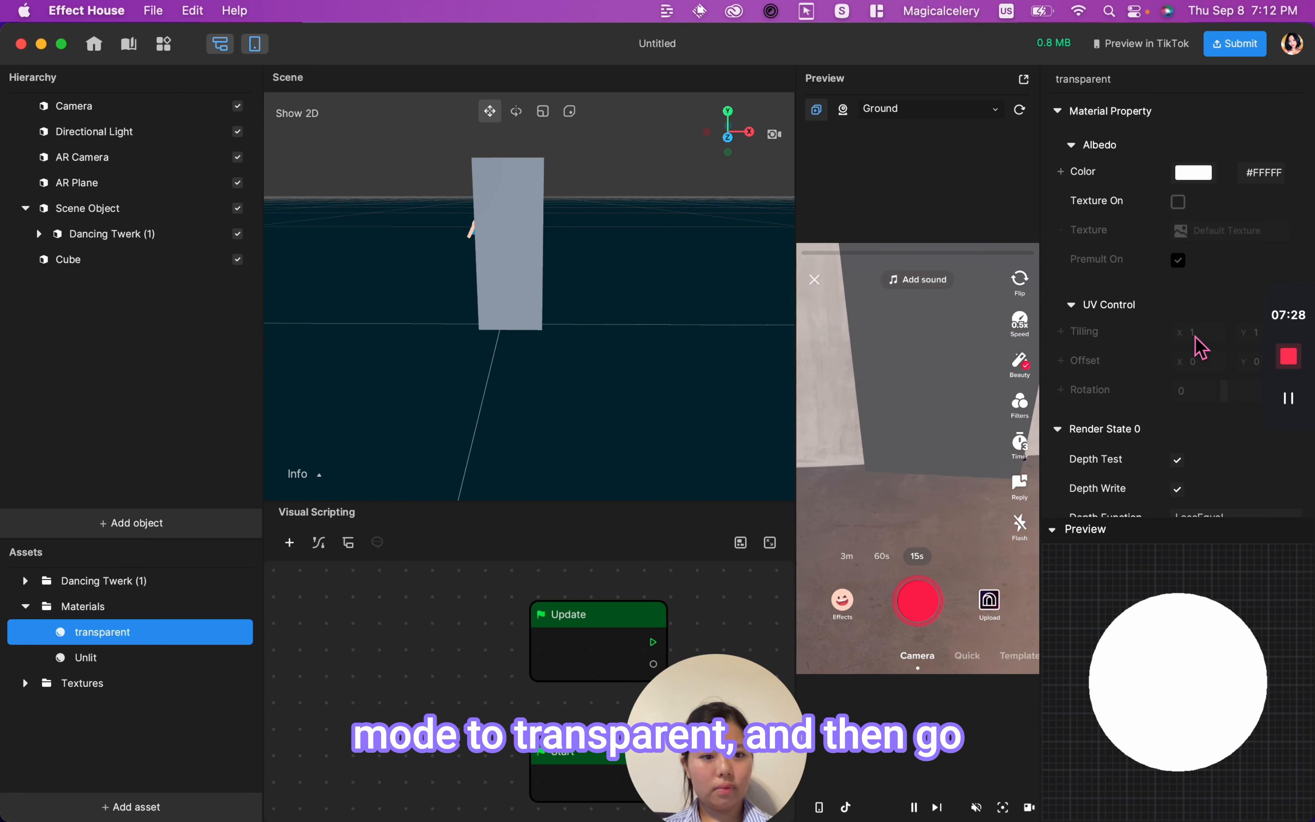
click(1191, 174)
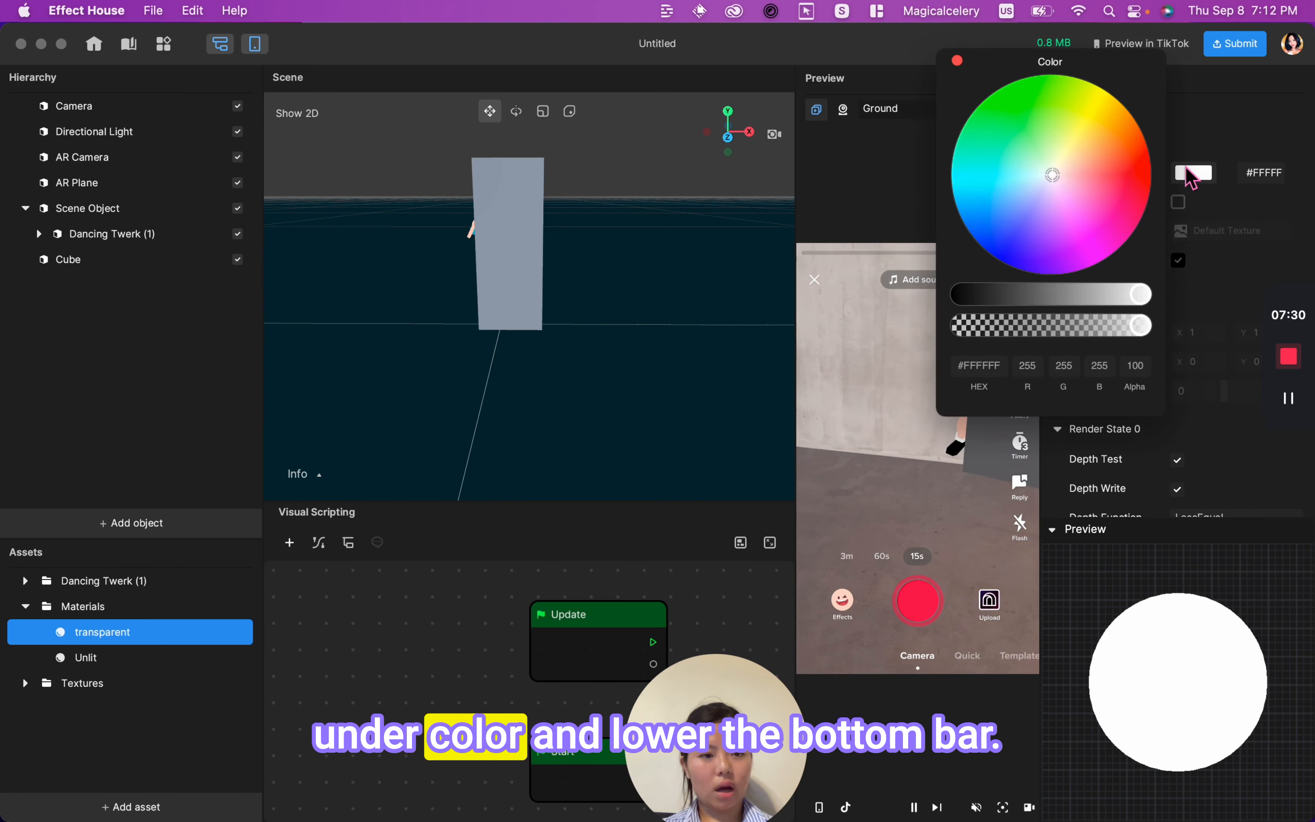
drag(1144, 329, 956, 326)
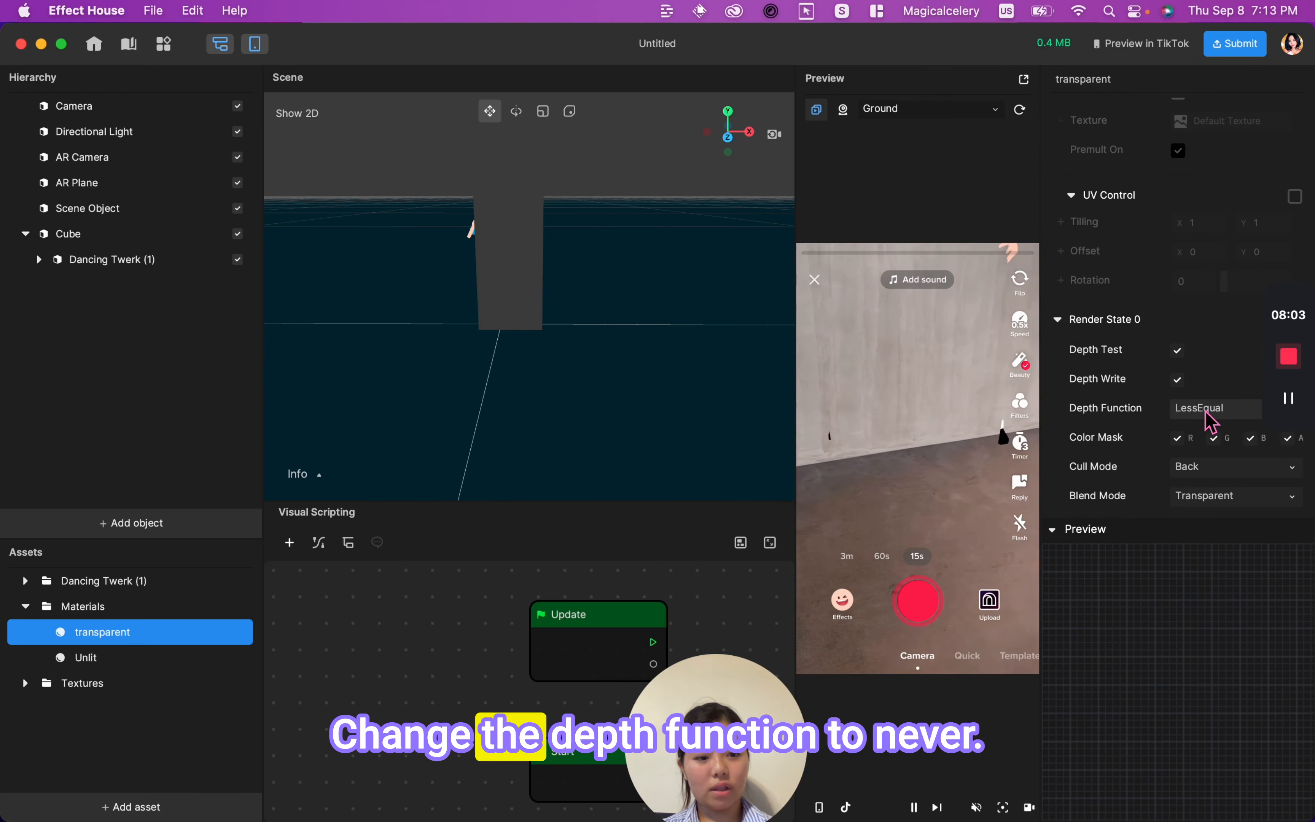
click(1209, 413)
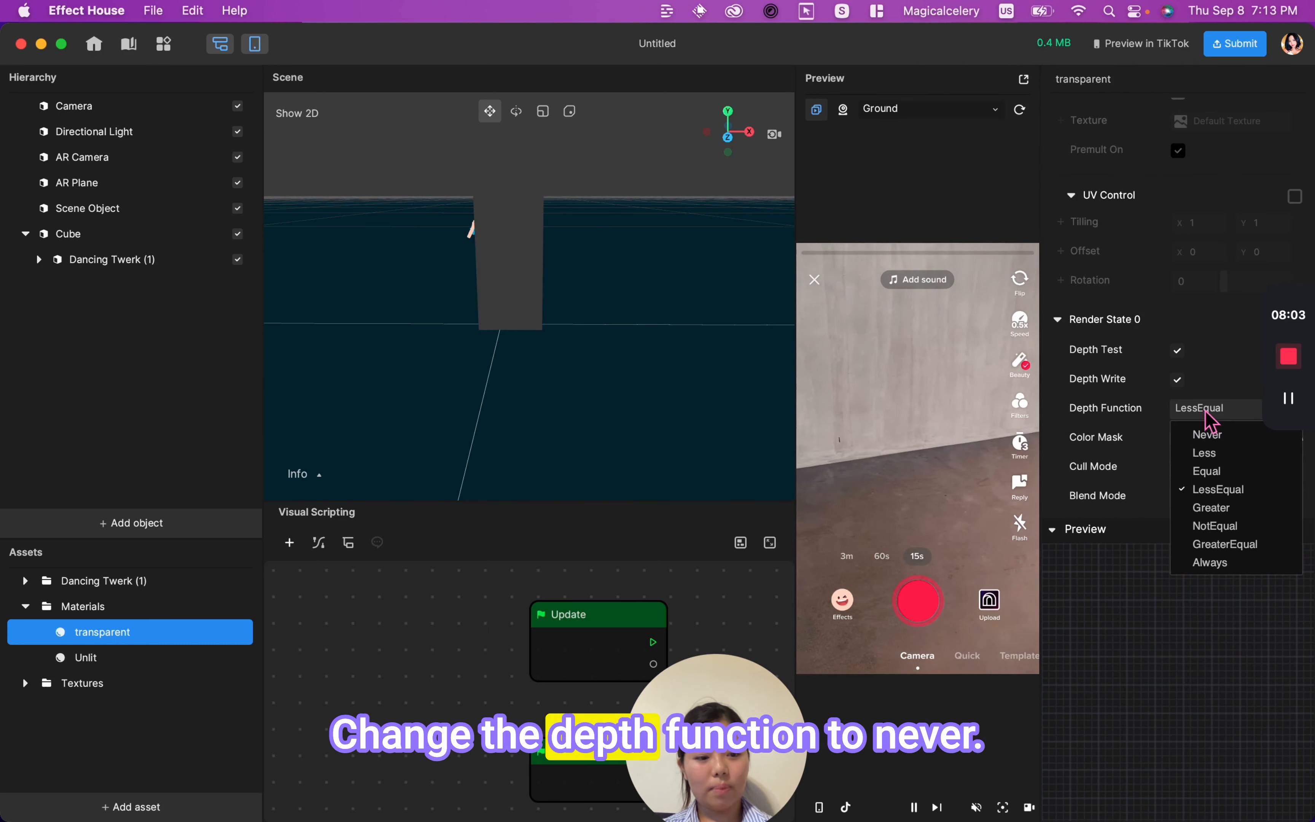
click(1216, 437)
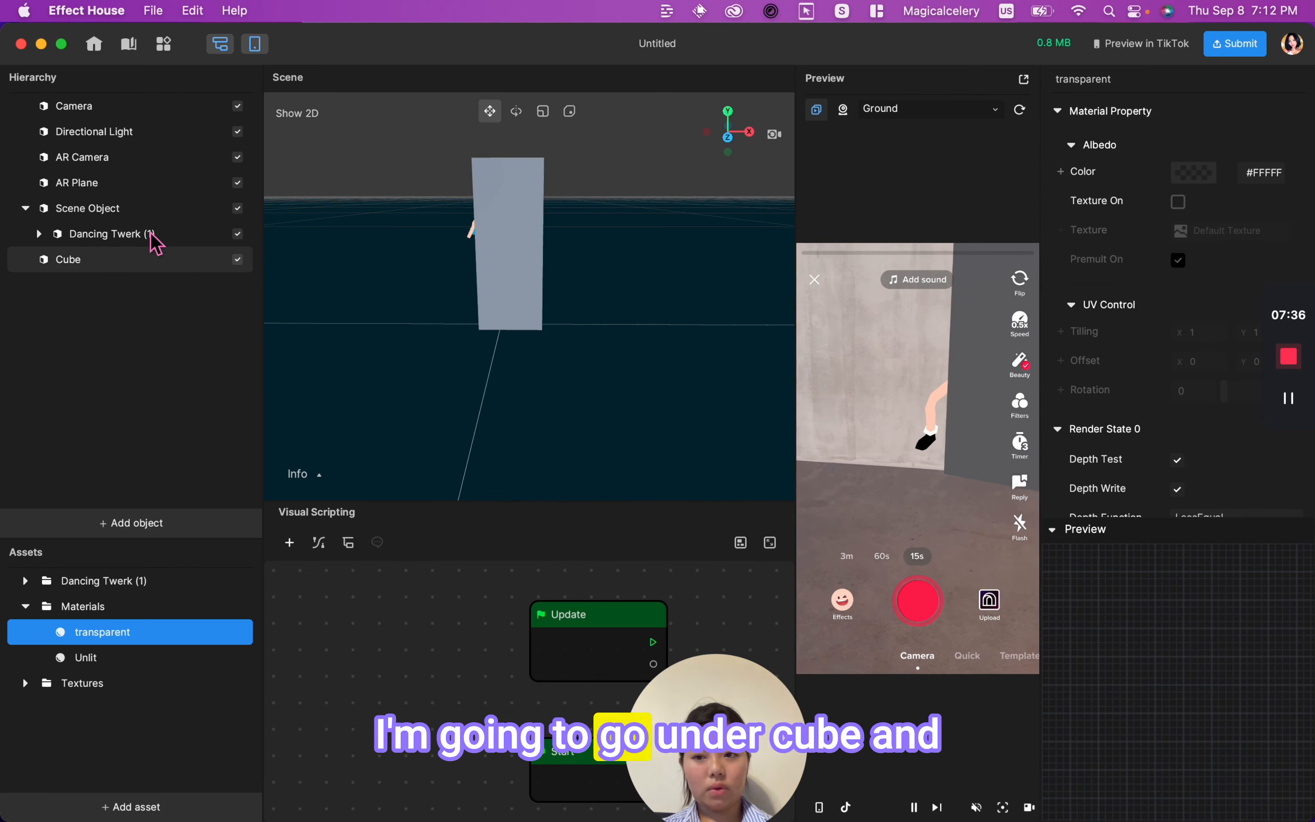
Assign the transparent material to the Cube's mesh renderer
click(86, 259)
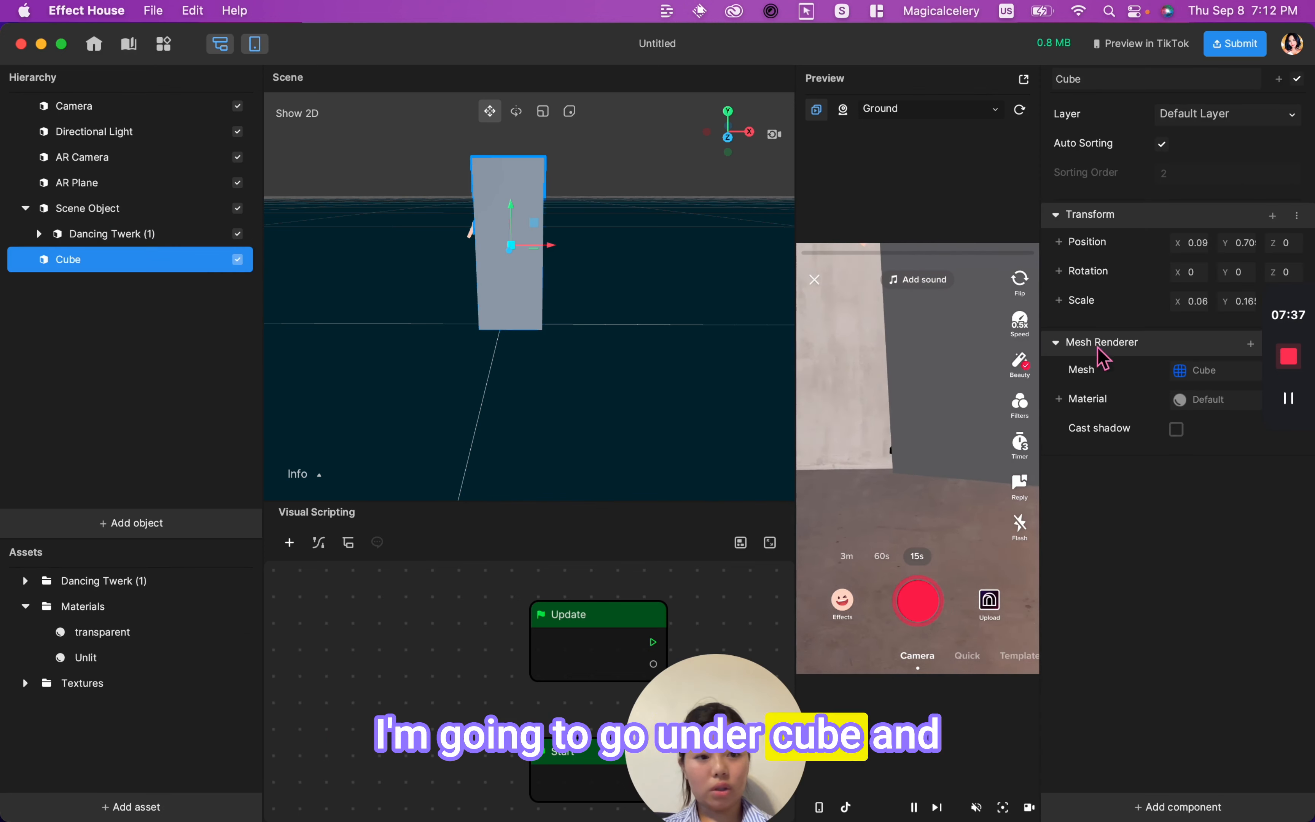
click(1212, 399)
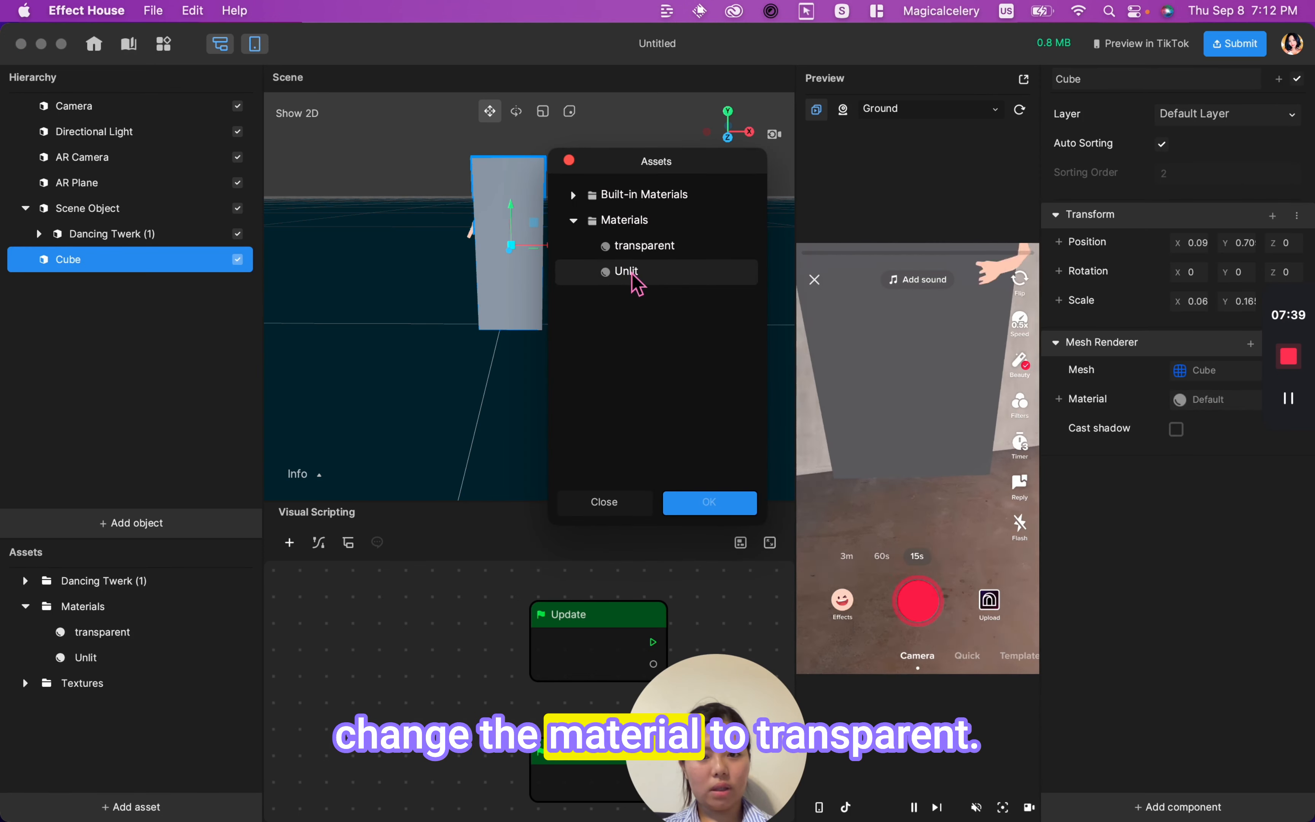
click(652, 255)
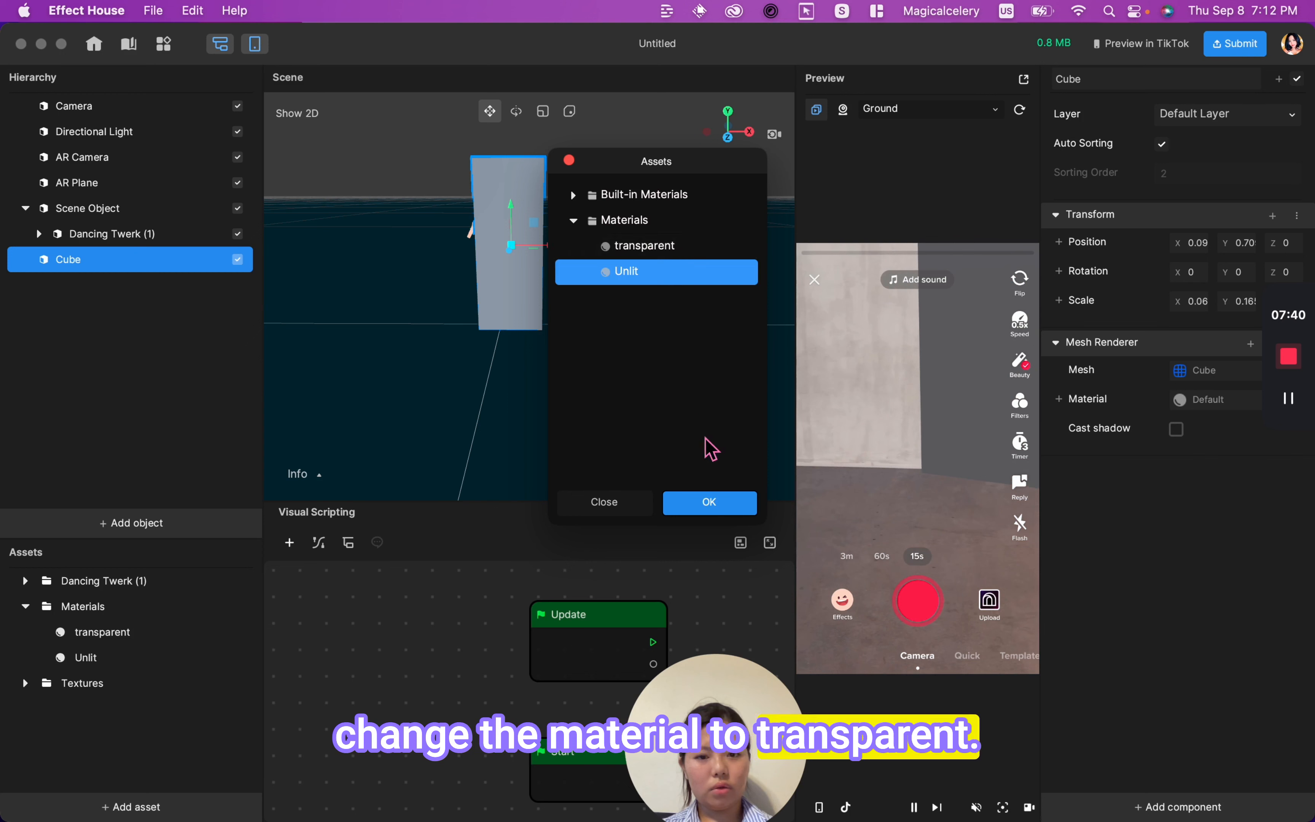
click(707, 504)
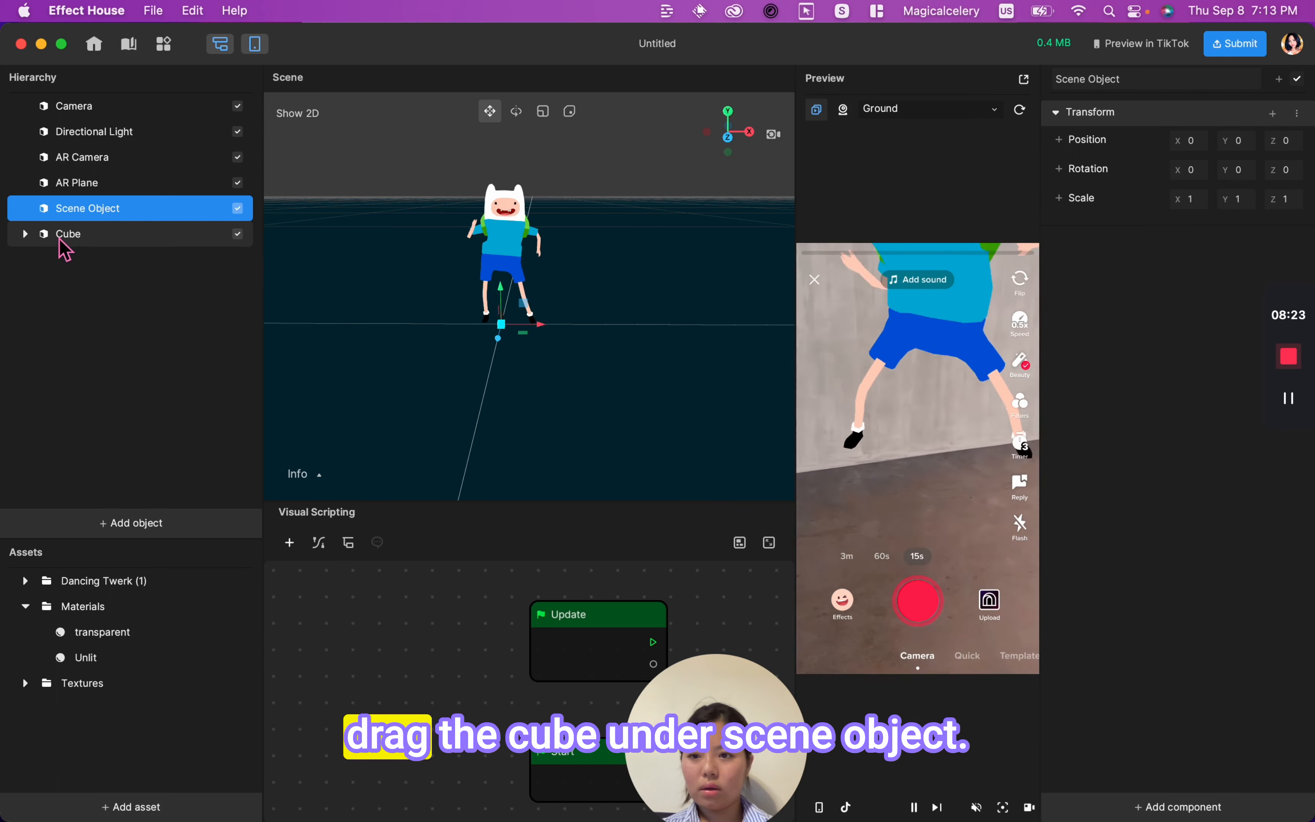
Nest the Cube inside Scene Object, expand the Cube and collapse Dancing Twerk (1) beneath it
drag(71, 234, 98, 211)
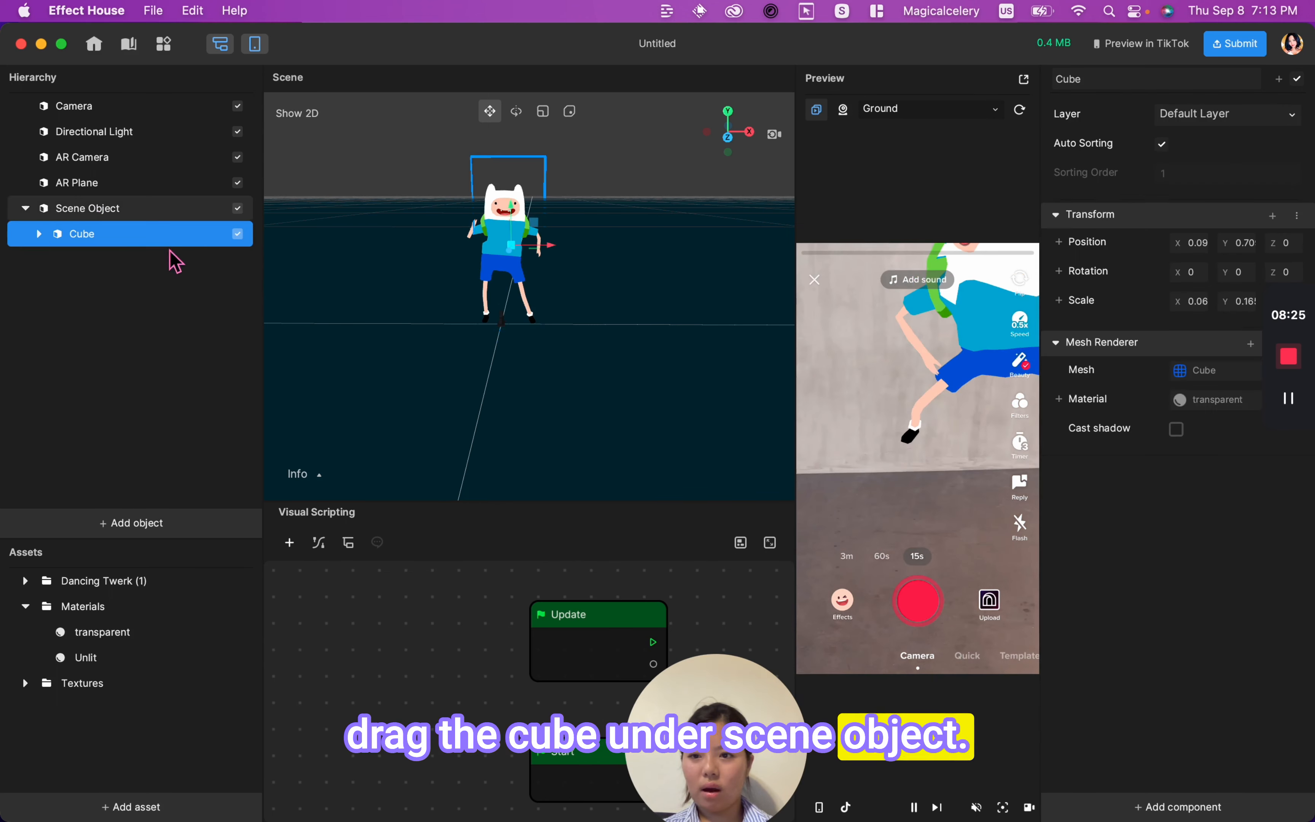
click(38, 233)
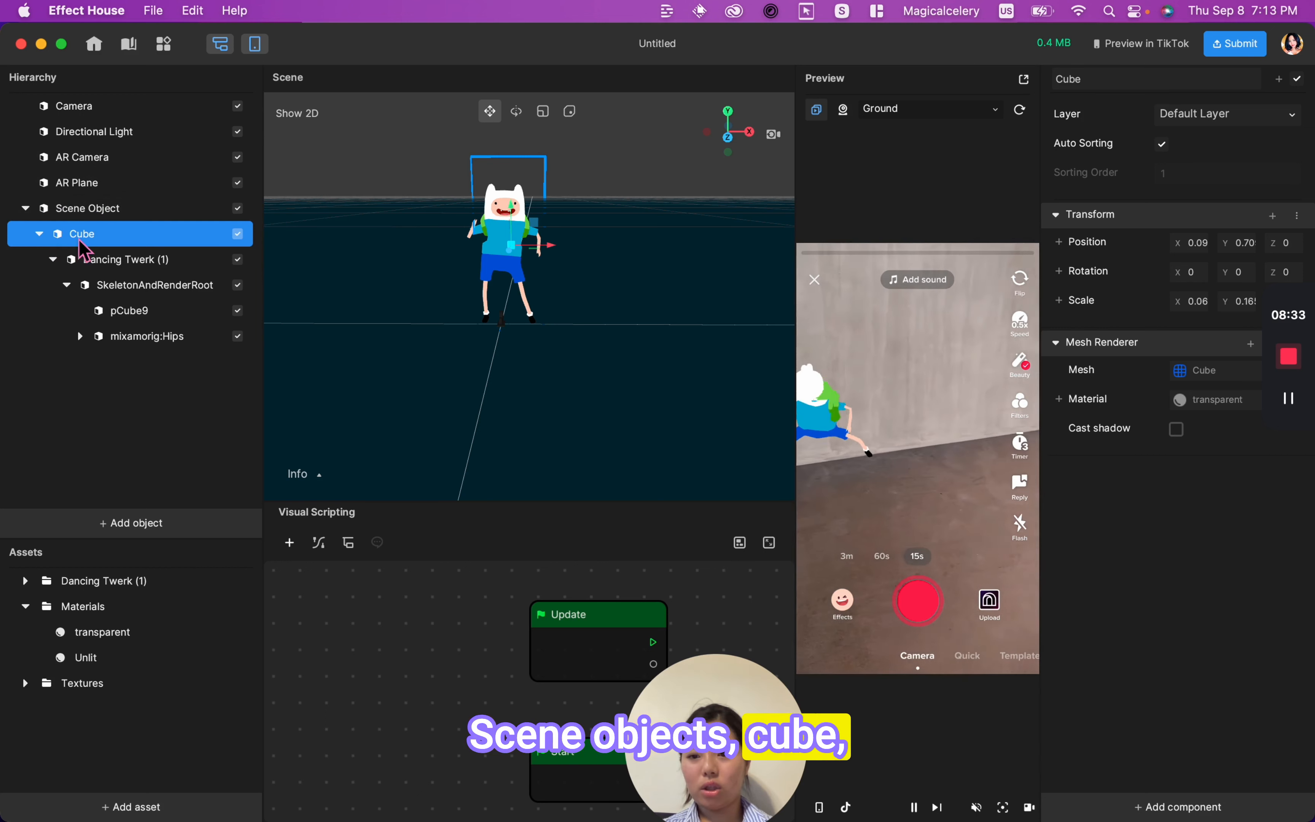
click(53, 259)
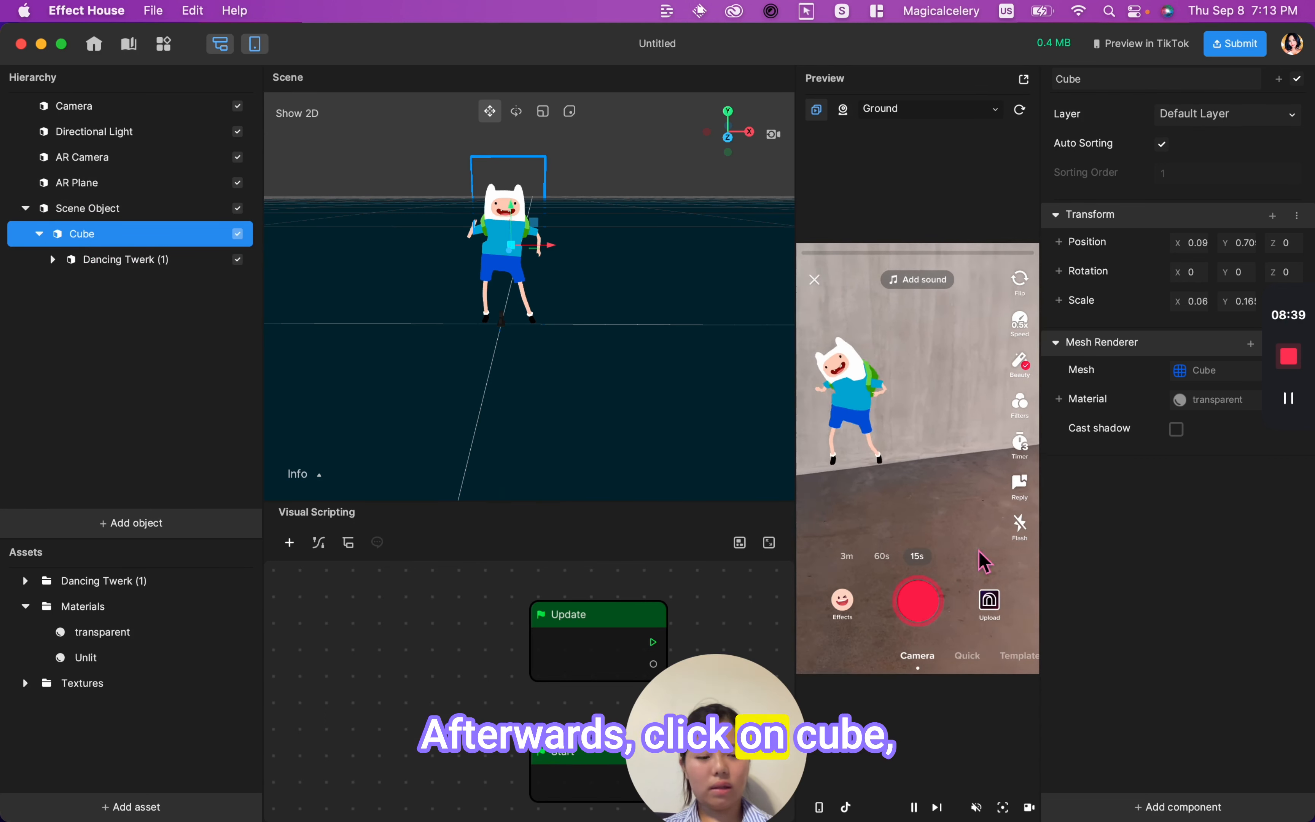
Add an AR Touch Gesture component to the Cube and test moving the character in the preview
click(1266, 812)
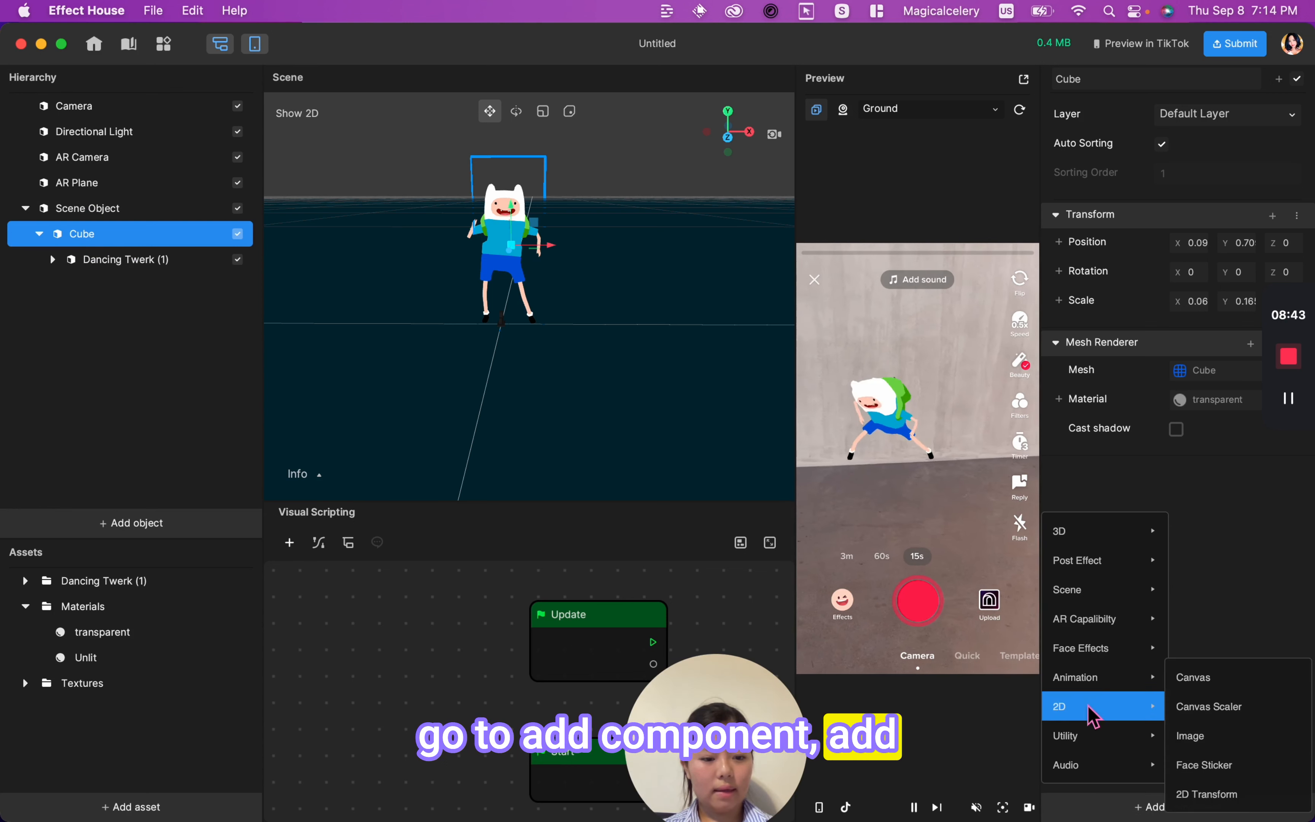
mouse_move(1103, 688)
mouse_move(1111, 623)
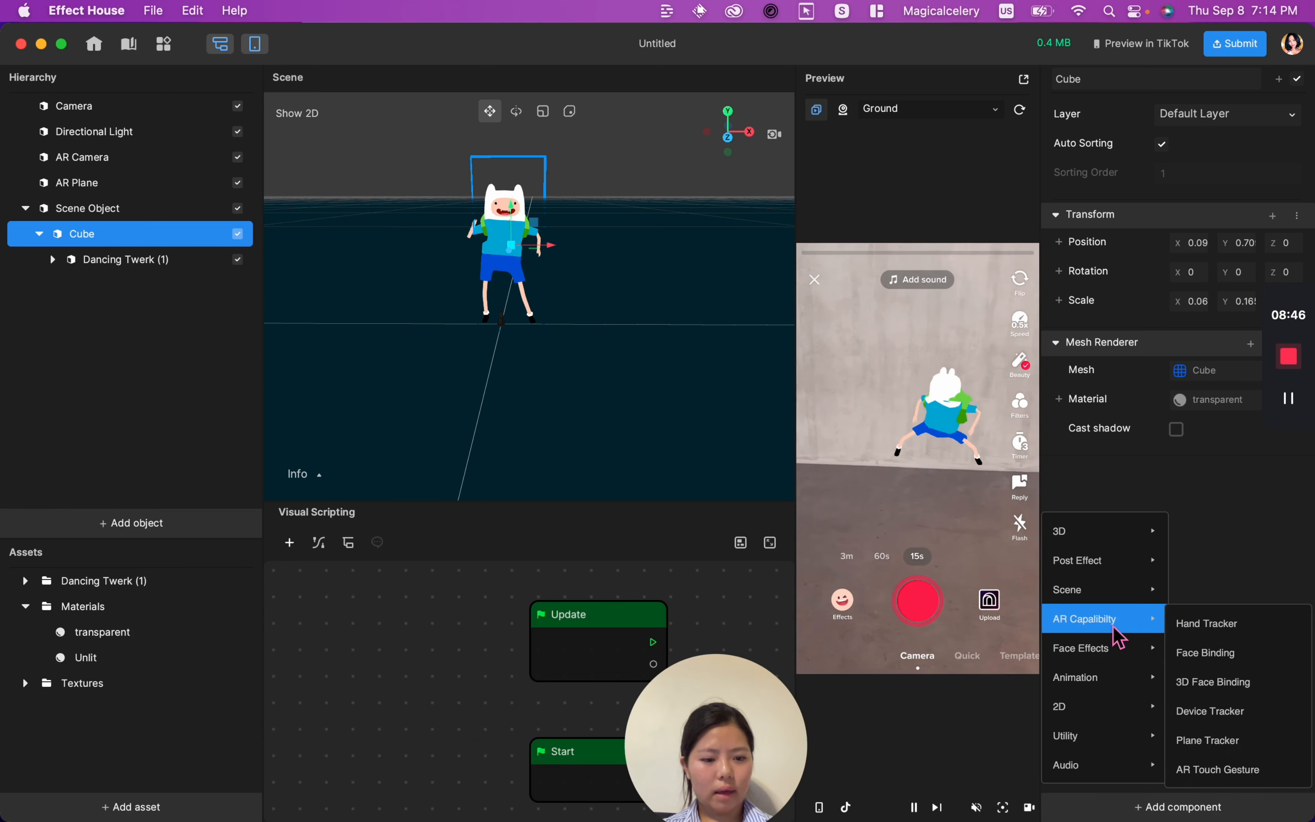
click(1237, 772)
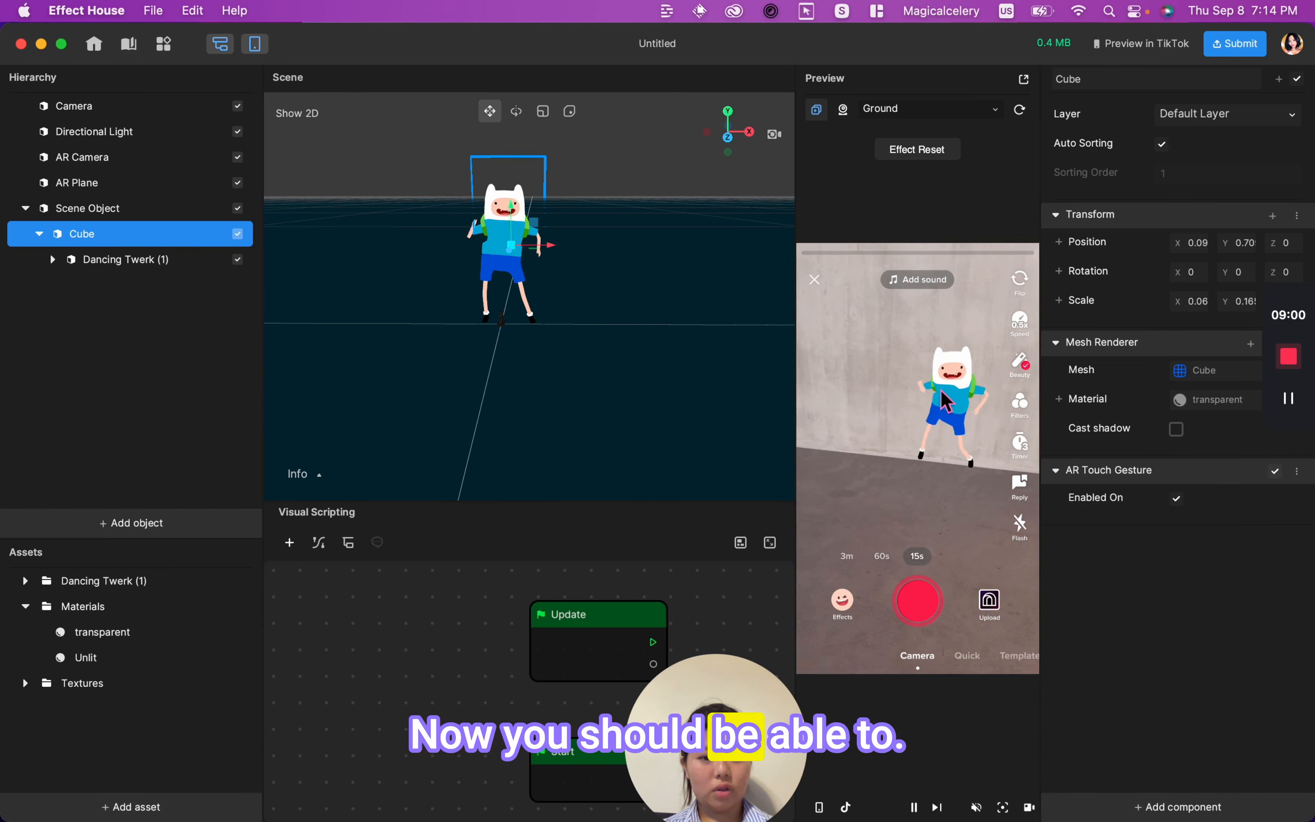
drag(942, 395, 923, 439)
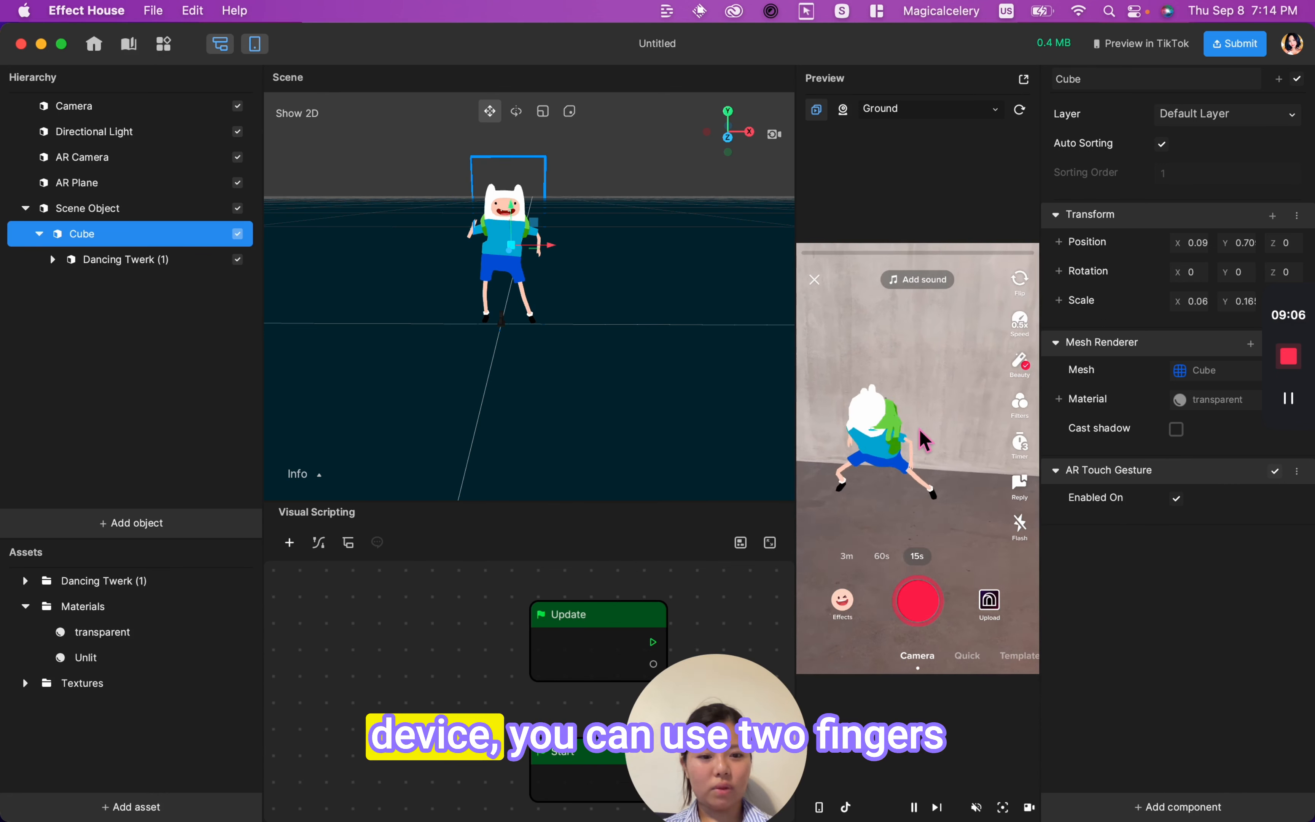